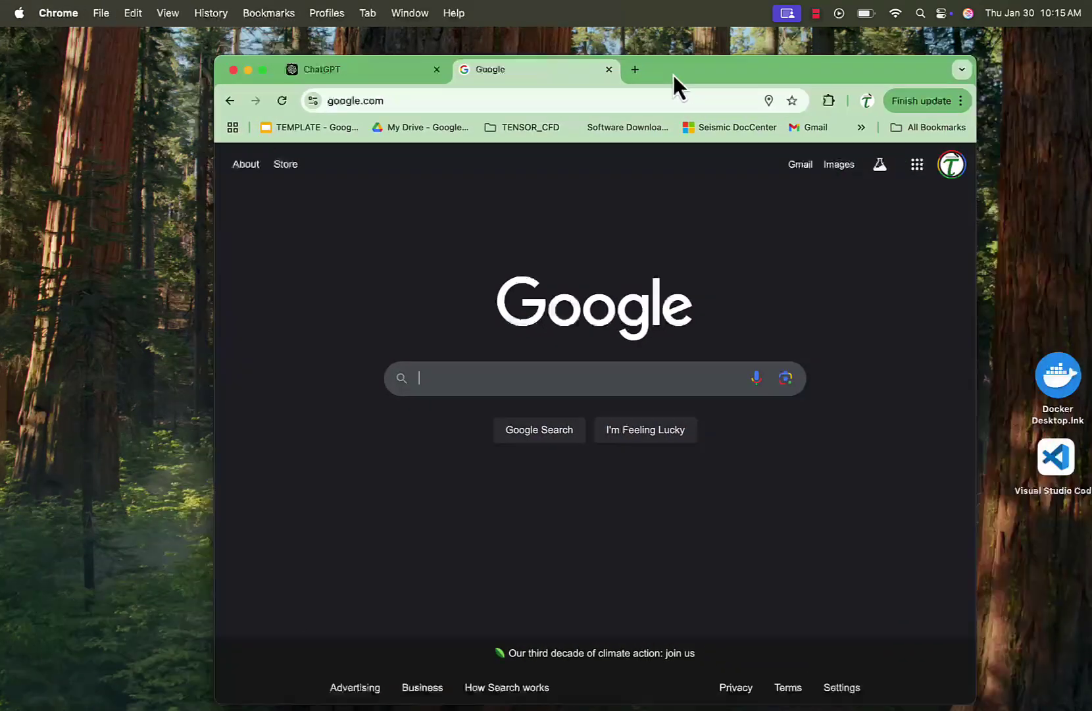
Step: Search Google for 'openfoam tutorial 2412', then refine it to 'openfoam tutorial 2412 download'
{"action": "left_click_drag", "start_coordinate": [674, 75], "coordinate": [599, 68]}
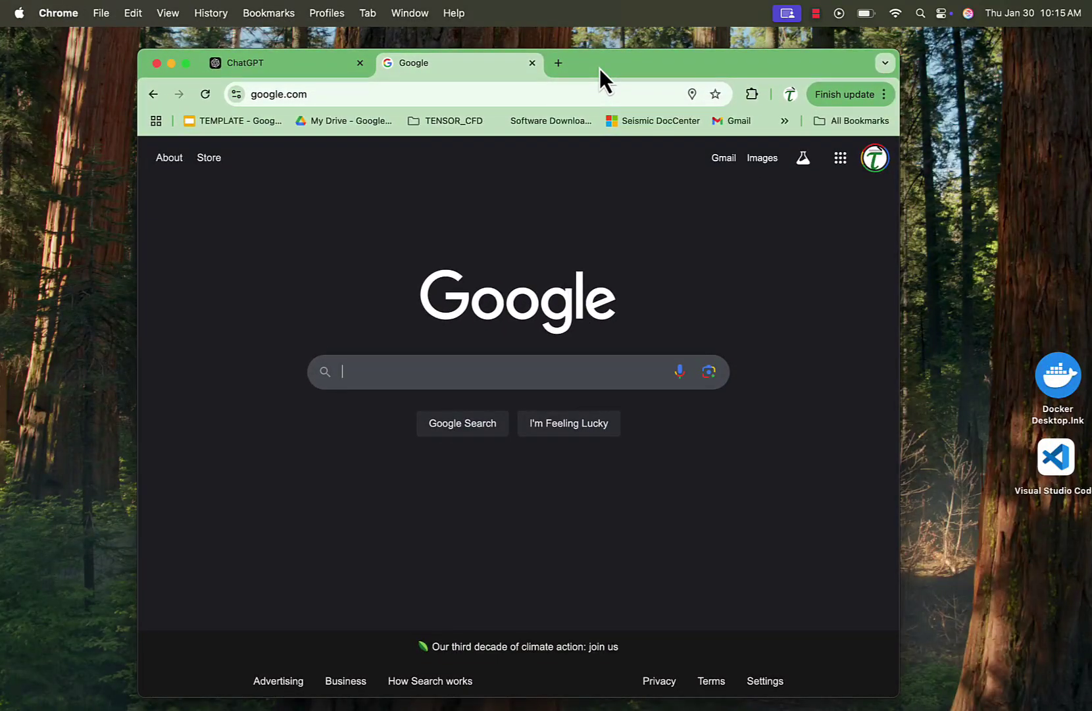
{"action": "type", "text": "openfoam"}
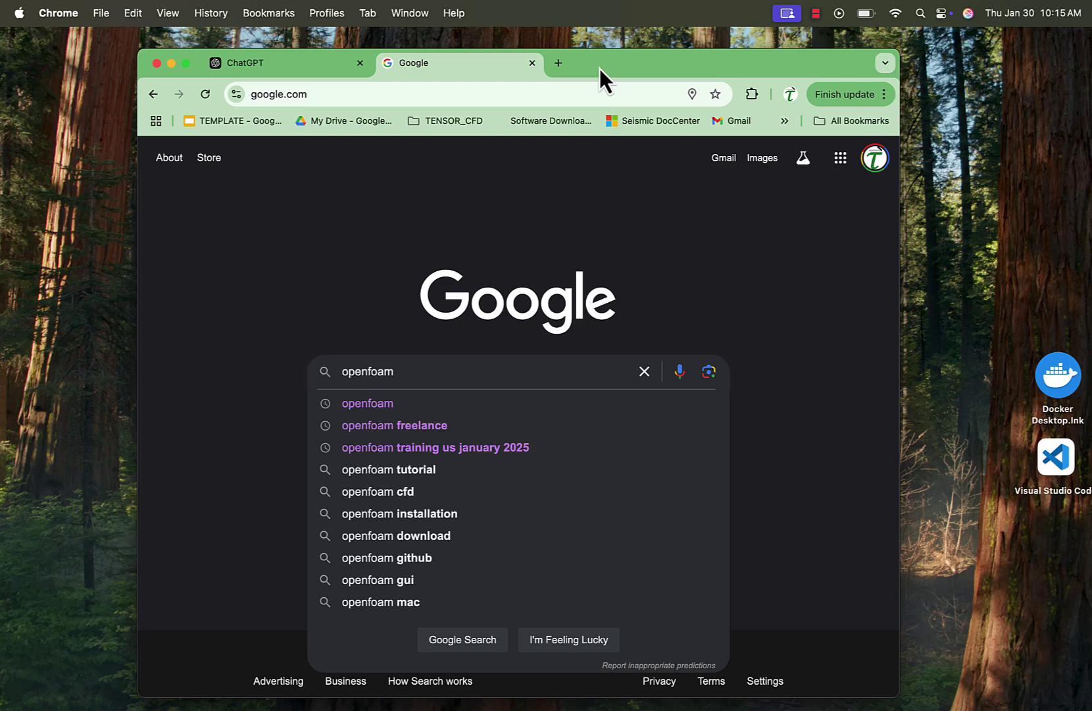
{"action": "type", "text": " t"}
{"action": "key", "text": "BackSpace"}
{"action": "key", "text": "BackSpace"}
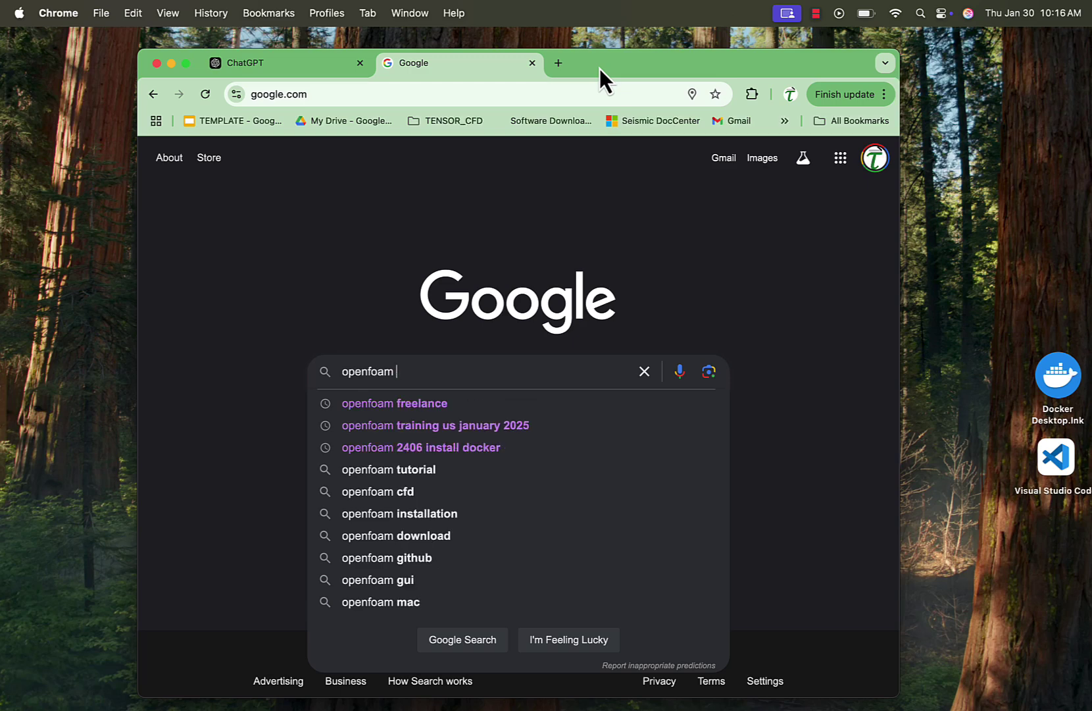
{"action": "type", "text": "tutoria"}
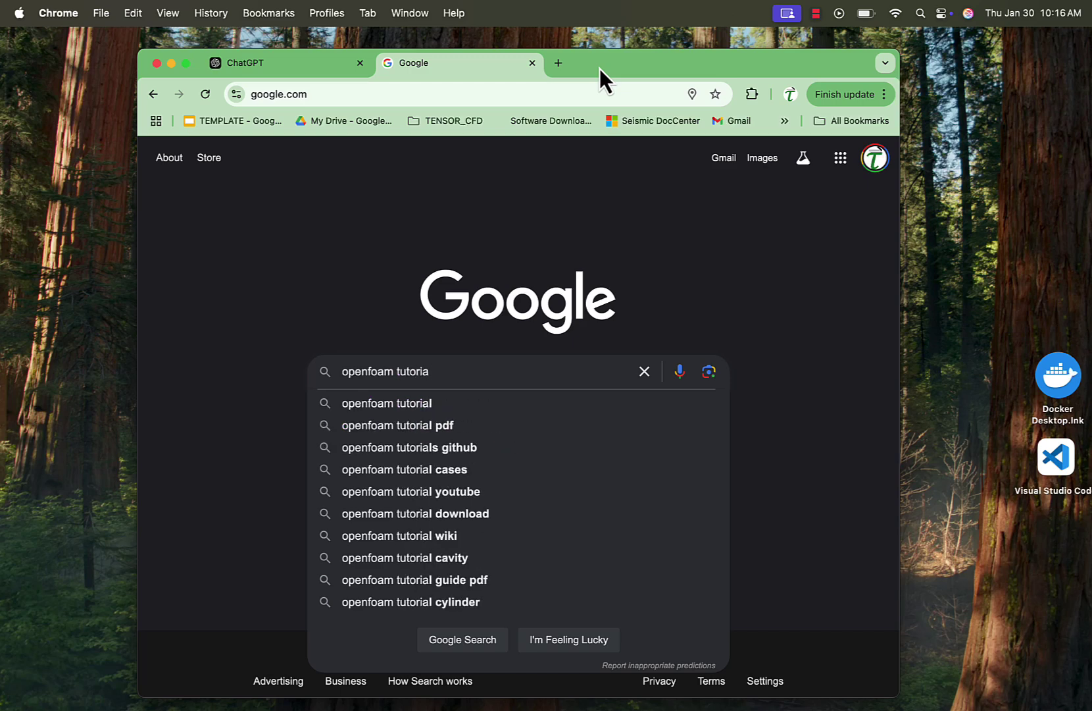
{"action": "type", "text": "l 24"}
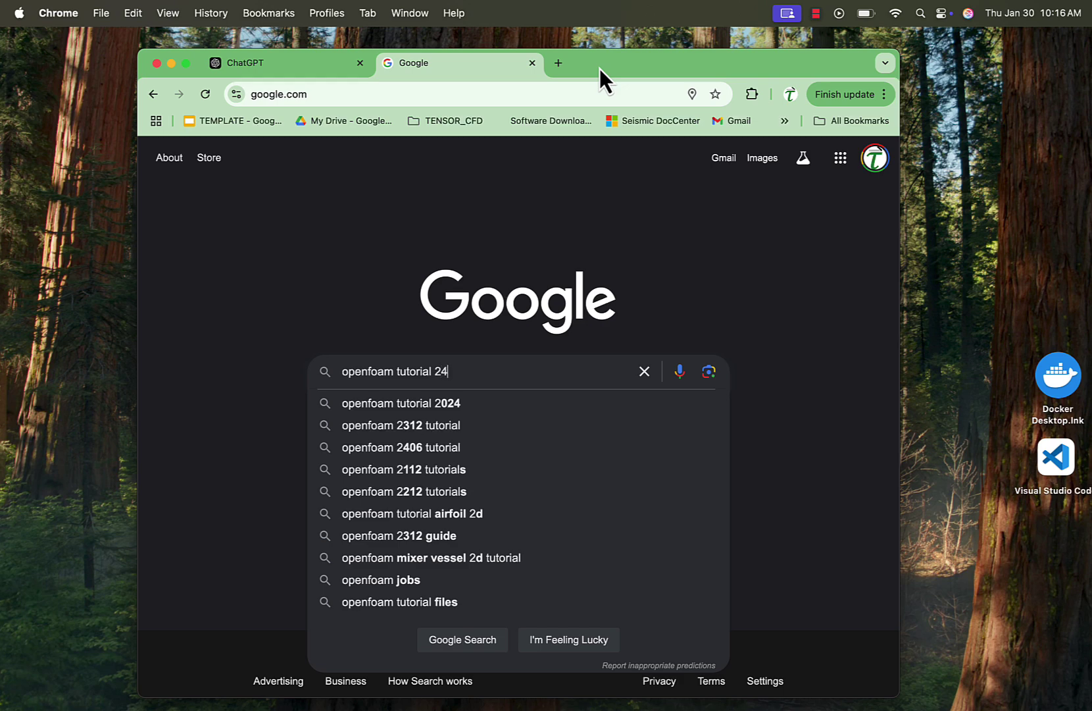
{"action": "type", "text": "12"}
{"action": "key", "text": "Return"}
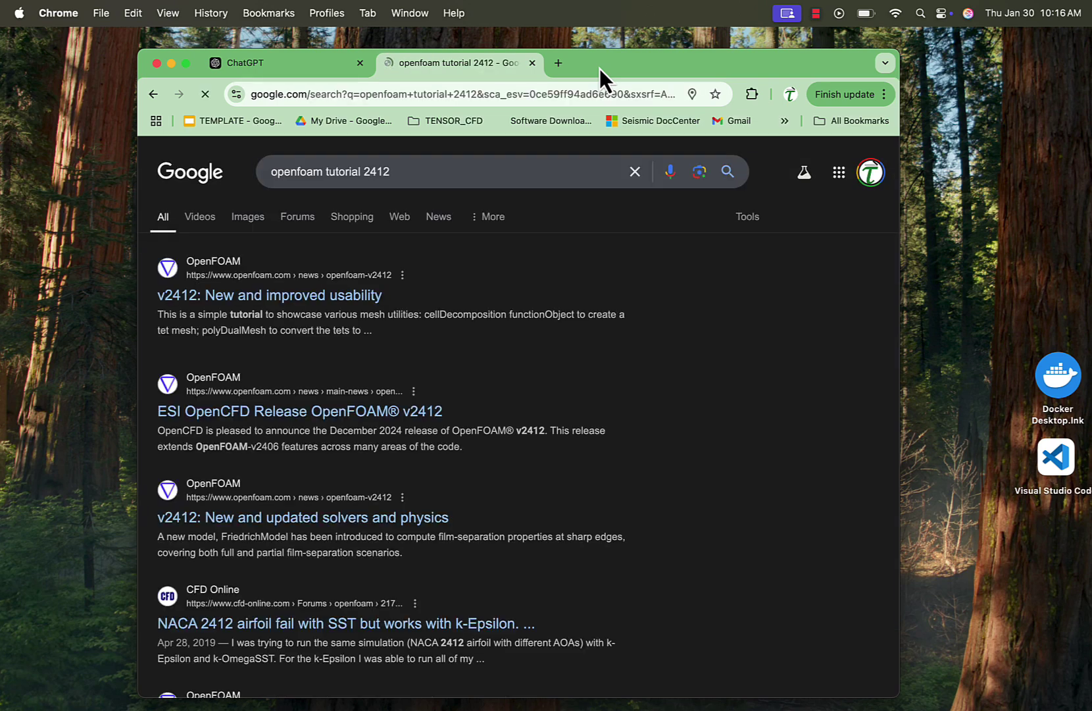
{"action": "left_click", "coordinate": [435, 165]}
{"action": "type", "text": "down"}
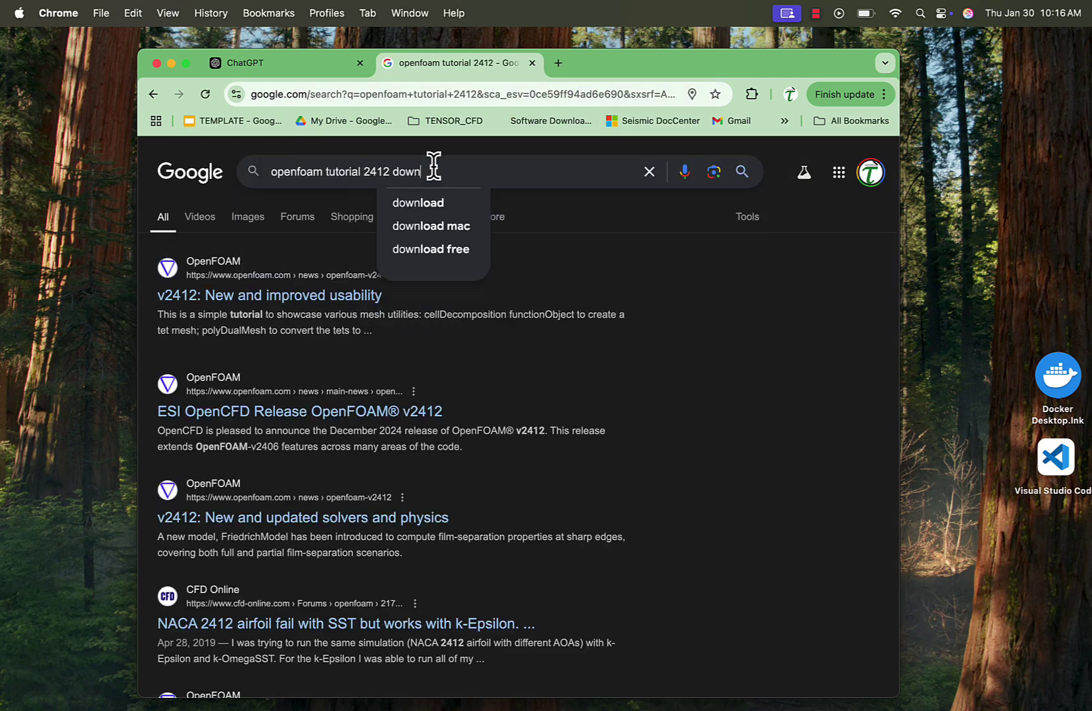
{"action": "type", "text": "load"}
{"action": "key", "text": "Return"}
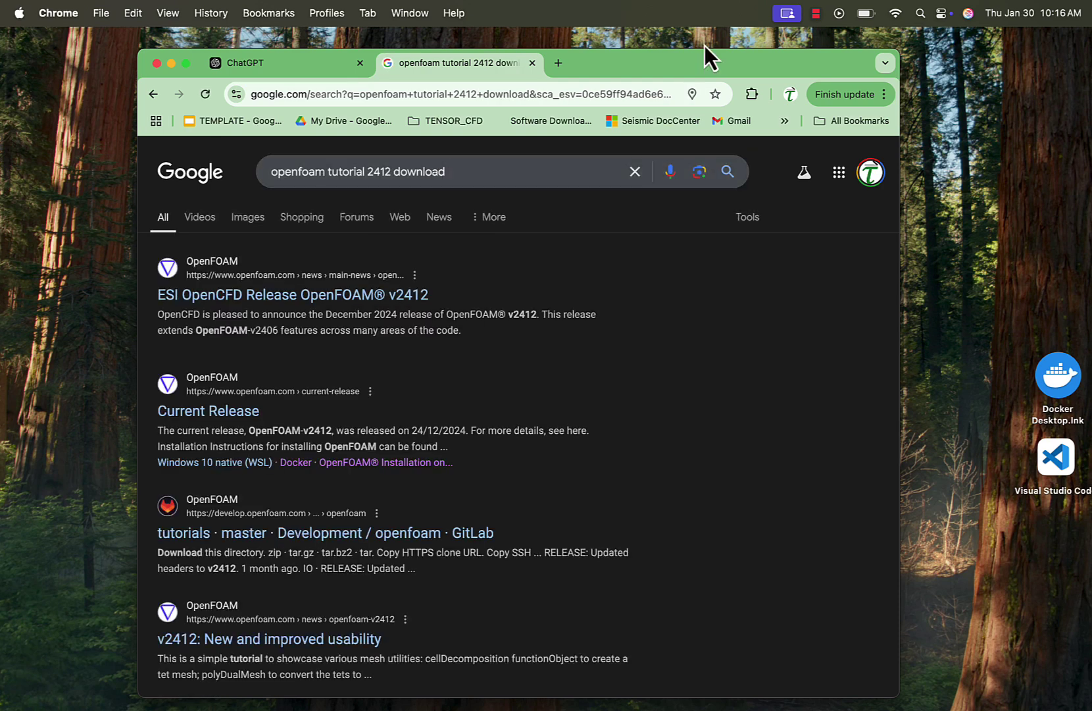
Step: From the GitLab tutorials page, download the repository as the zip openfoam-master (1).zip
{"action": "left_click", "coordinate": [374, 532]}
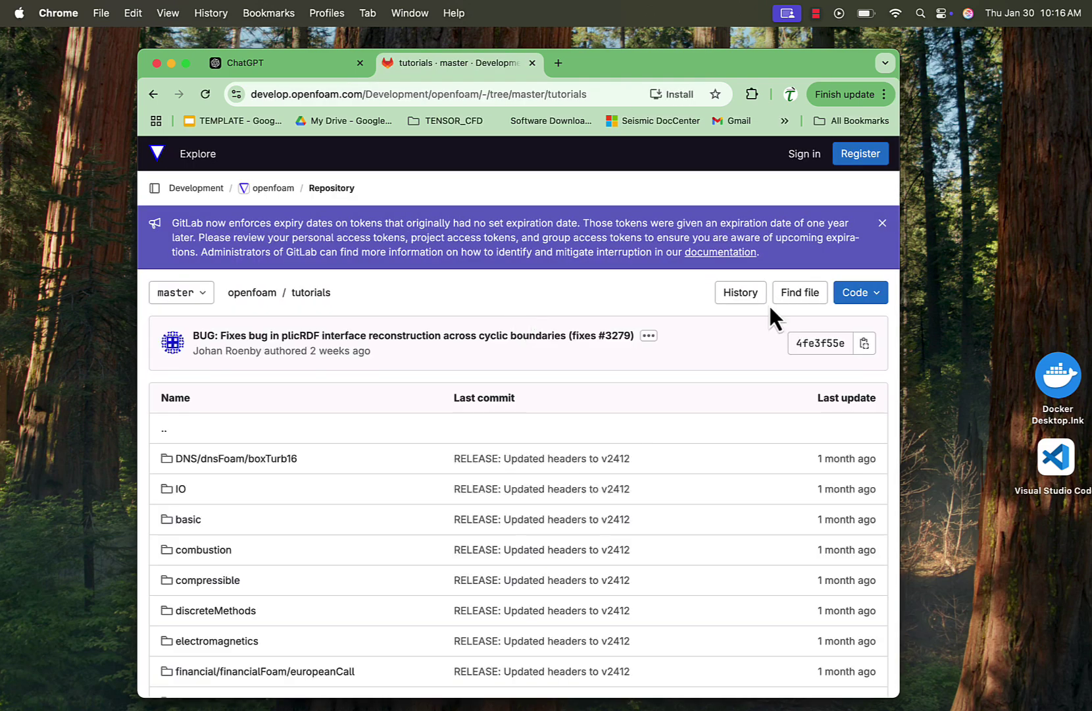
{"action": "left_click", "coordinate": [859, 292]}
{"action": "left_click", "coordinate": [750, 565]}
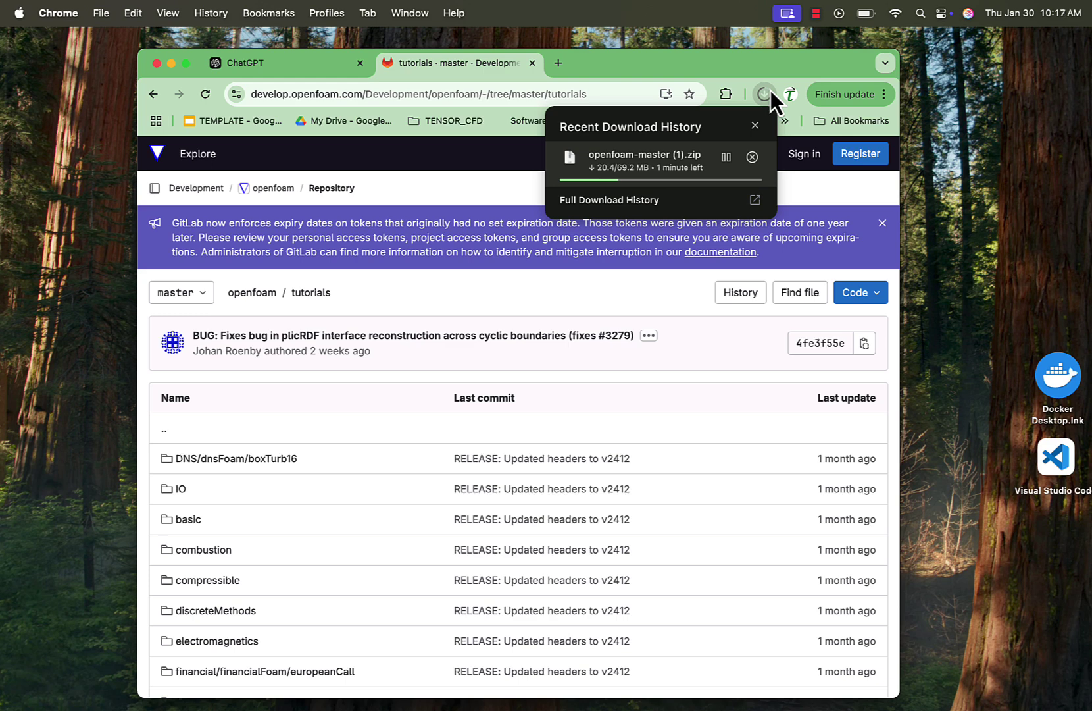
{"action": "scroll", "coordinate": [441, 515], "scroll_direction": "down", "scroll_amount": 5}
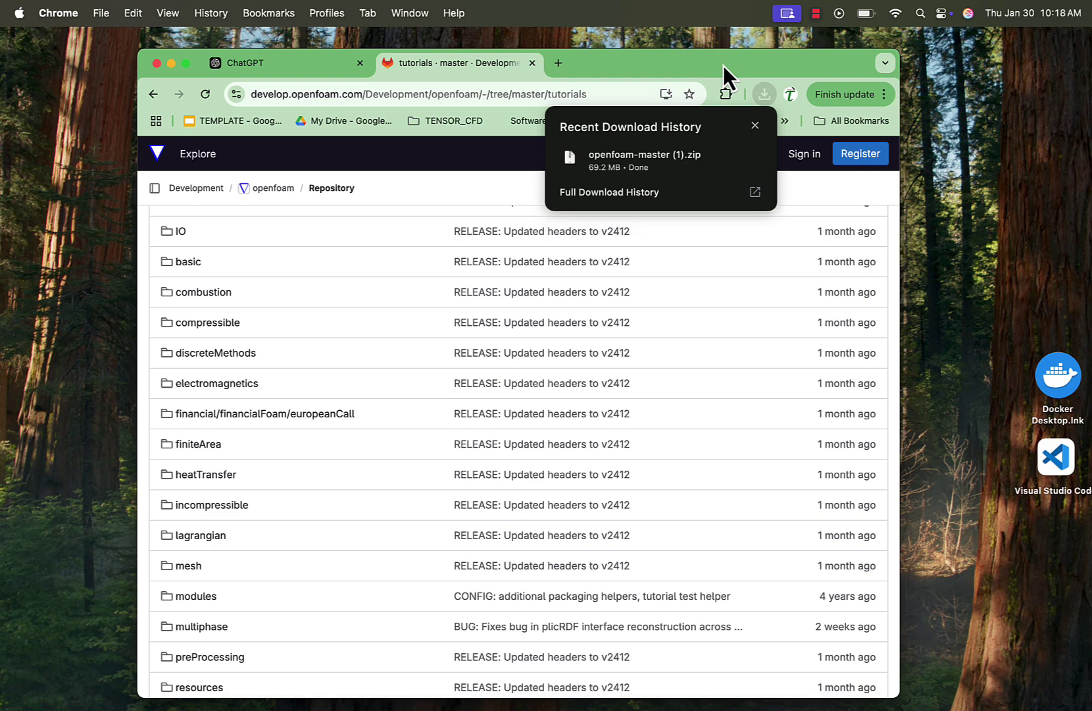
Step: Show the downloaded openfoam-master (1).zip in Finder and copy it
{"action": "left_click", "coordinate": [726, 158]}
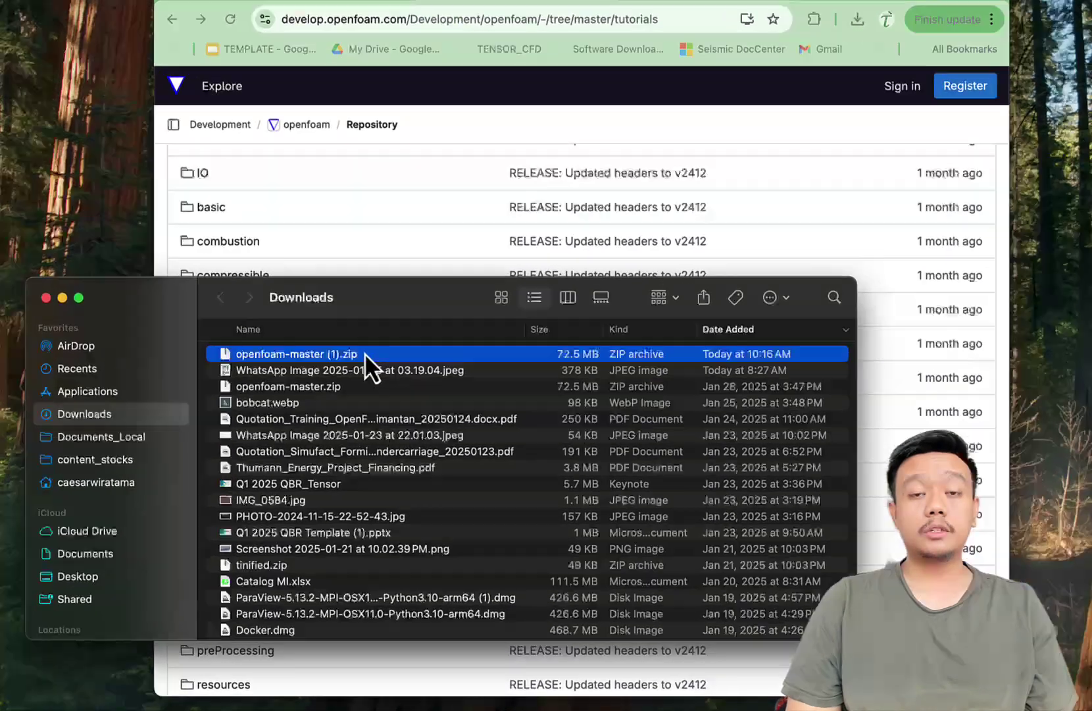
{"action": "right_click", "coordinate": [326, 392]}
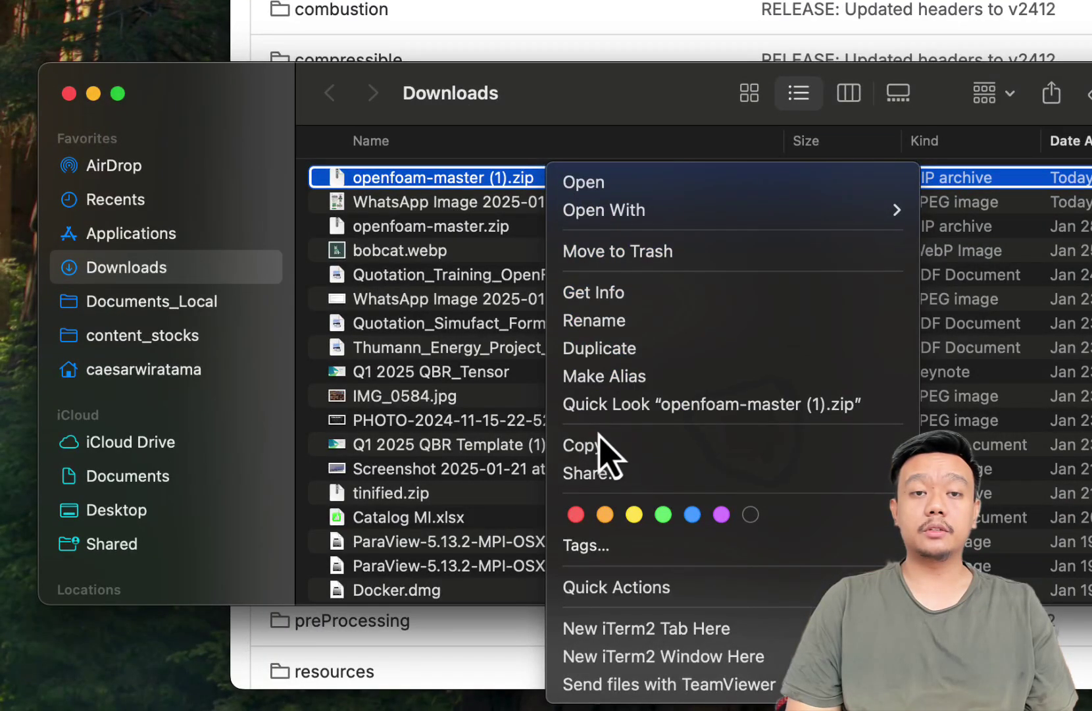
{"action": "left_click", "coordinate": [609, 445]}
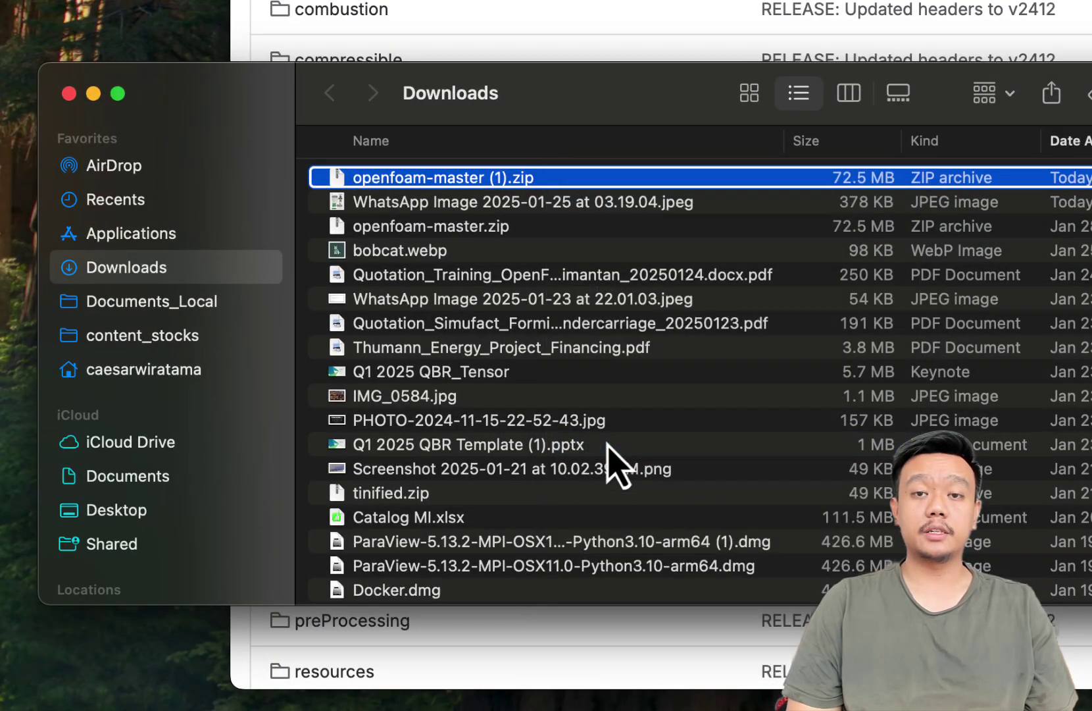
Step: Paste the zip into Documents_Local > openfoam_run and expand it there
{"action": "left_click", "coordinate": [102, 373]}
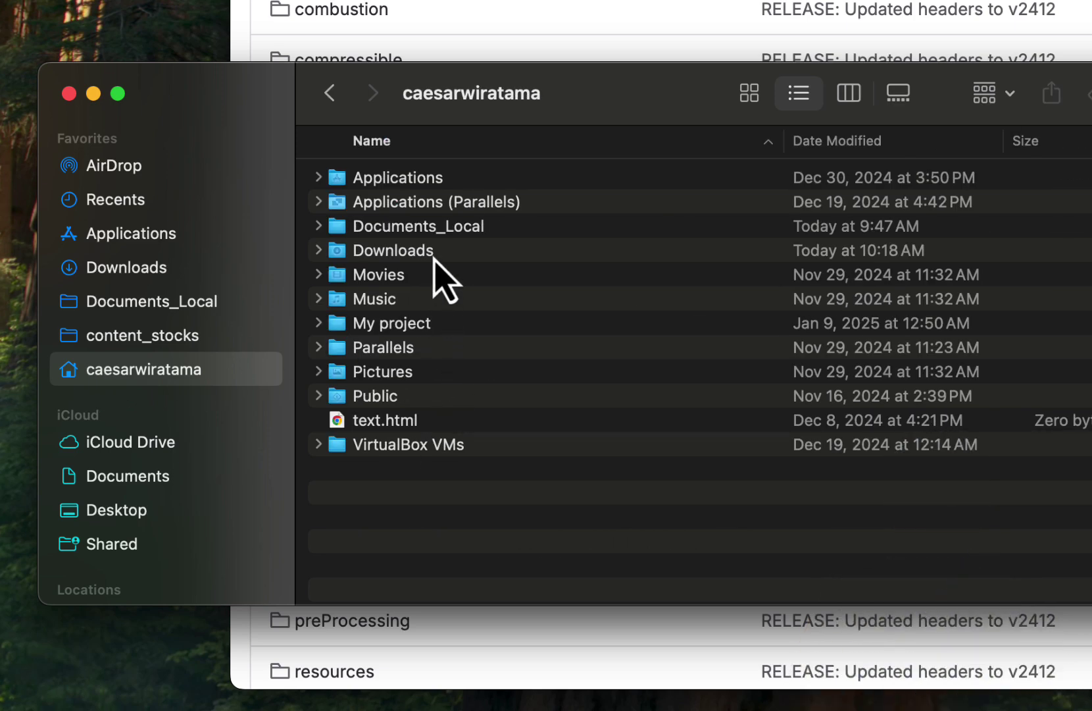
{"action": "left_click", "coordinate": [437, 234]}
{"action": "double_click", "coordinate": [438, 236]}
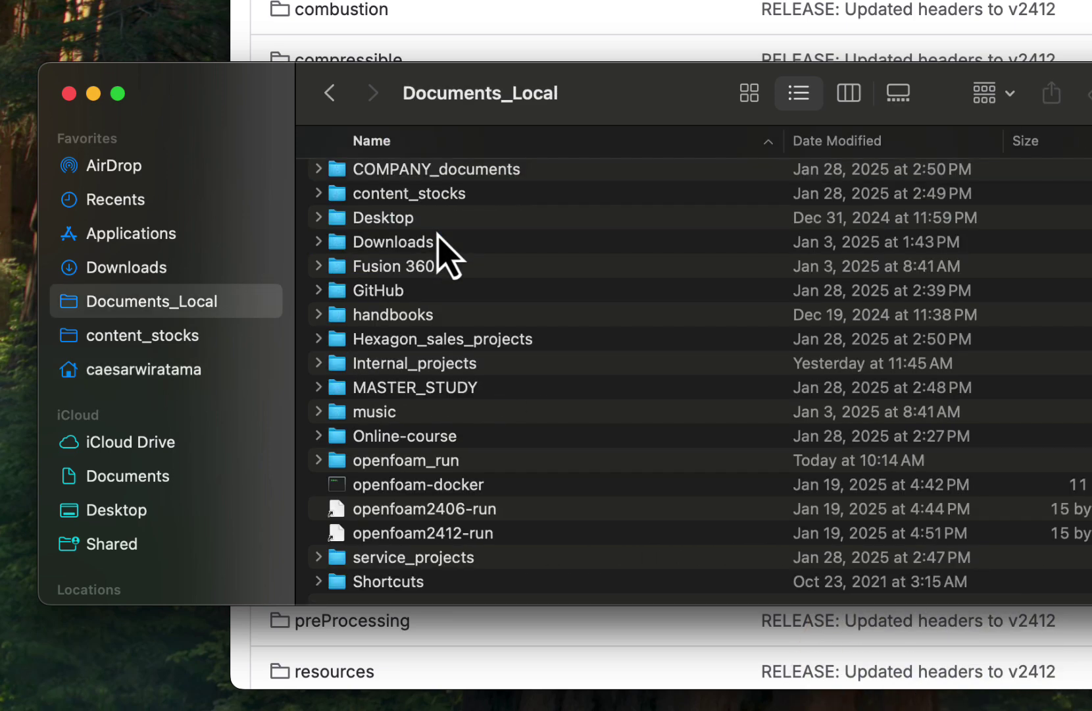
{"action": "scroll", "coordinate": [415, 454], "scroll_direction": "up", "scroll_amount": 2}
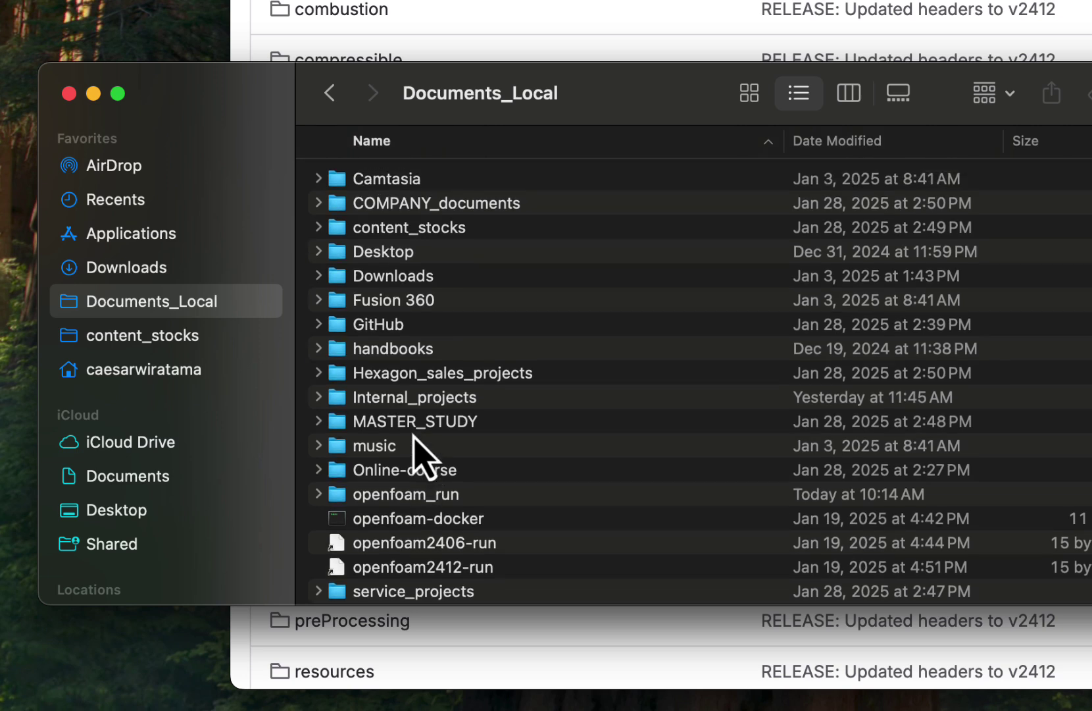
{"action": "double_click", "coordinate": [421, 495]}
{"action": "right_click", "coordinate": [378, 480]}
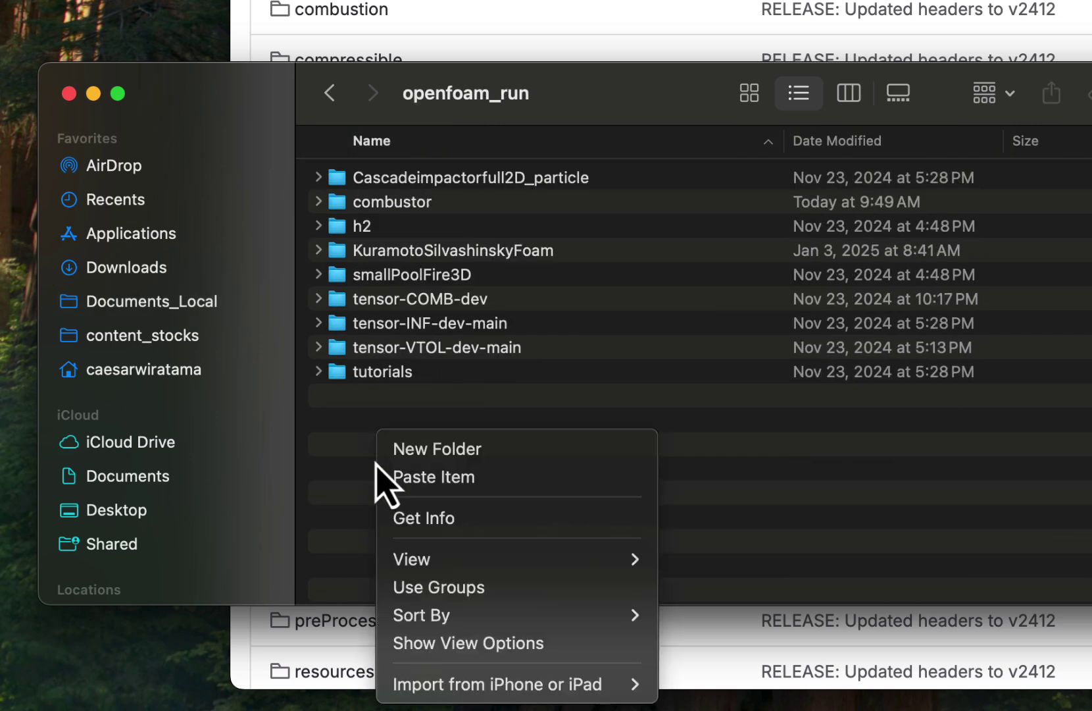
{"action": "left_click", "coordinate": [445, 475]}
{"action": "double_click", "coordinate": [471, 282]}
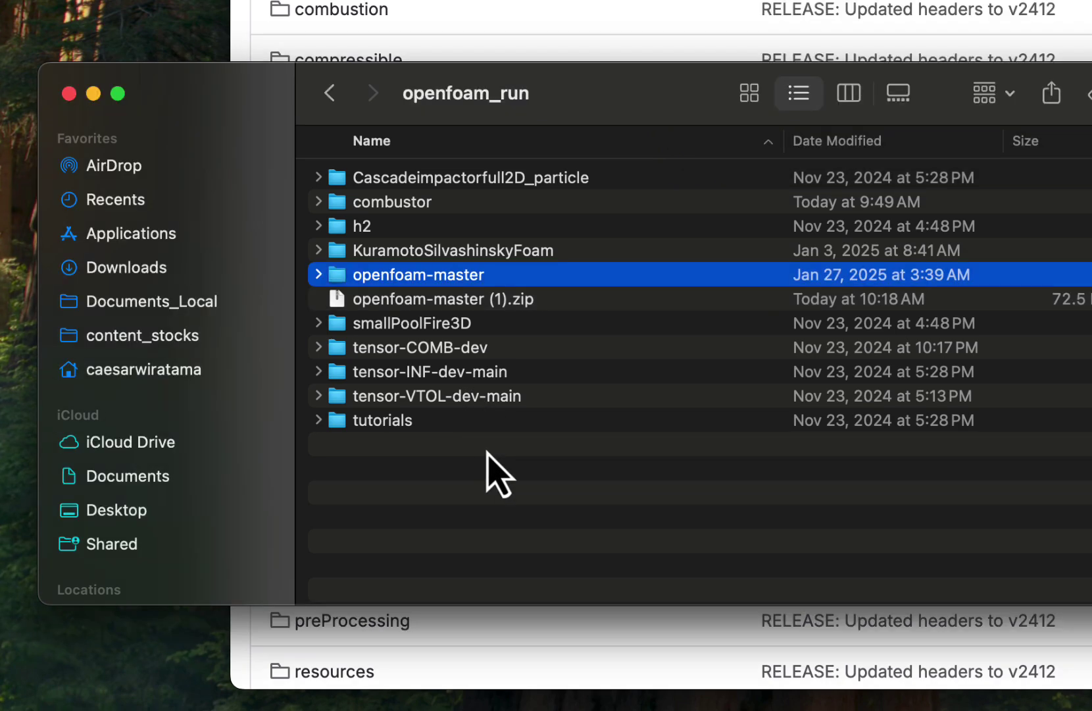
Step: Enlarge the Finder view, then add a folder named myFirstSimulation beside openfoam-master
{"action": "left_click", "coordinate": [488, 454]}
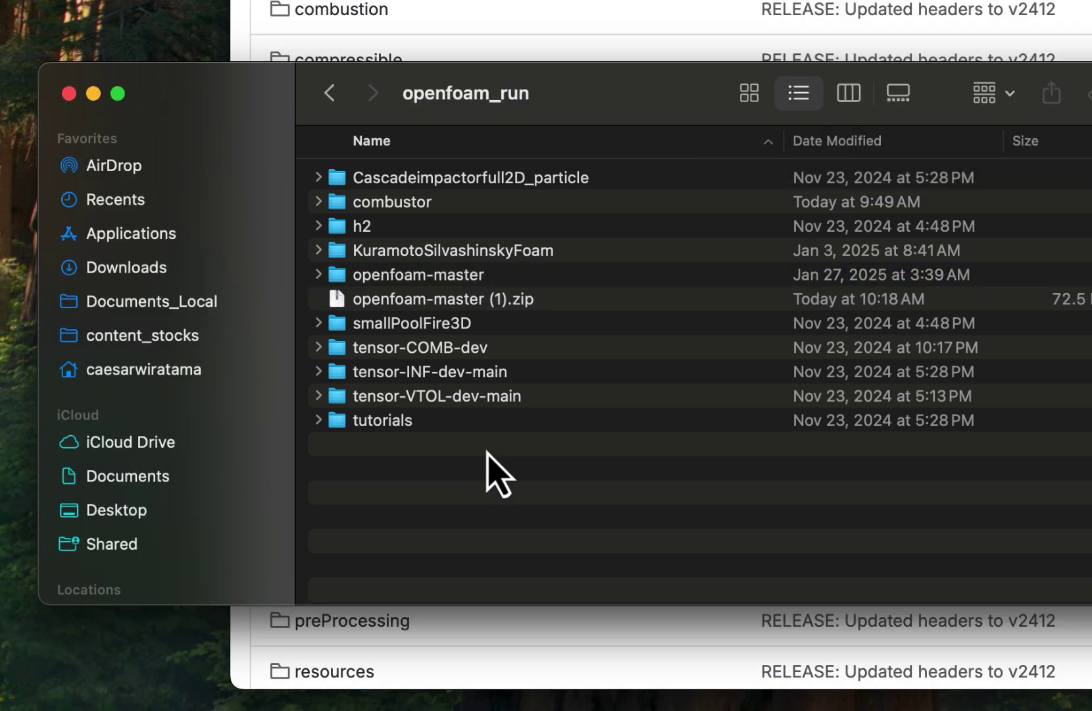
{"action": "key", "text": "super+equal"}
{"action": "scroll", "coordinate": [487, 454], "scroll_direction": "down", "scroll_amount": 2}
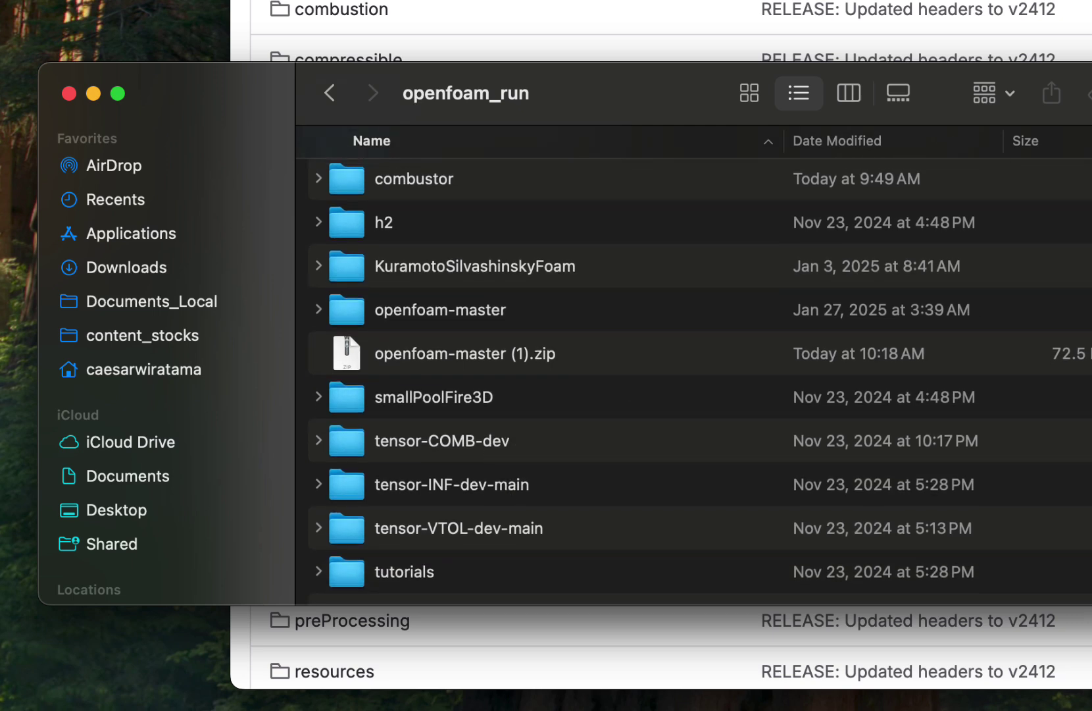
{"action": "left_click_drag", "start_coordinate": [1080, 62], "coordinate": [1091, 1]}
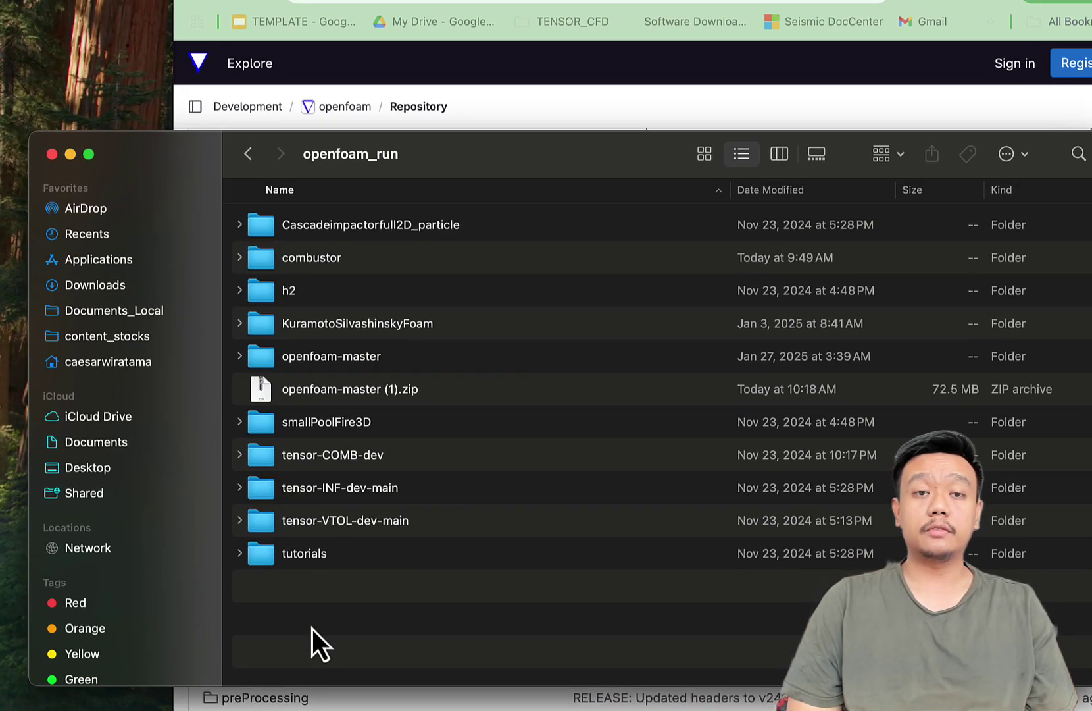
{"action": "right_click", "coordinate": [312, 628]}
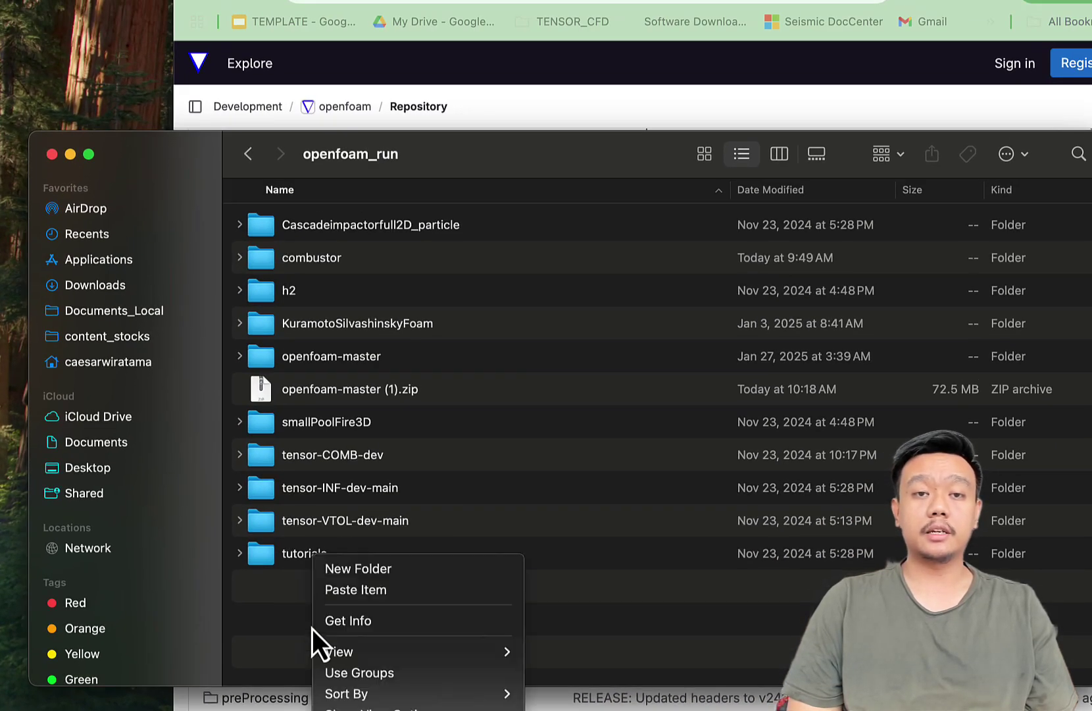
{"action": "left_click", "coordinate": [382, 574]}
{"action": "type", "text": "my"}
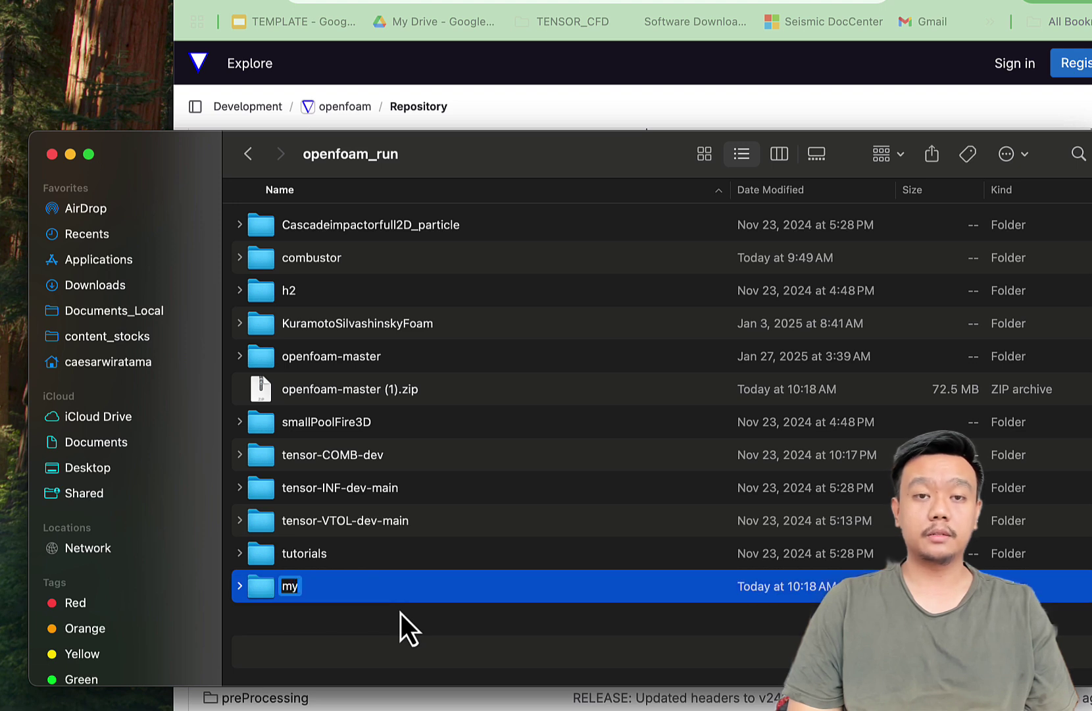
{"action": "type", "text": "FirstS"}
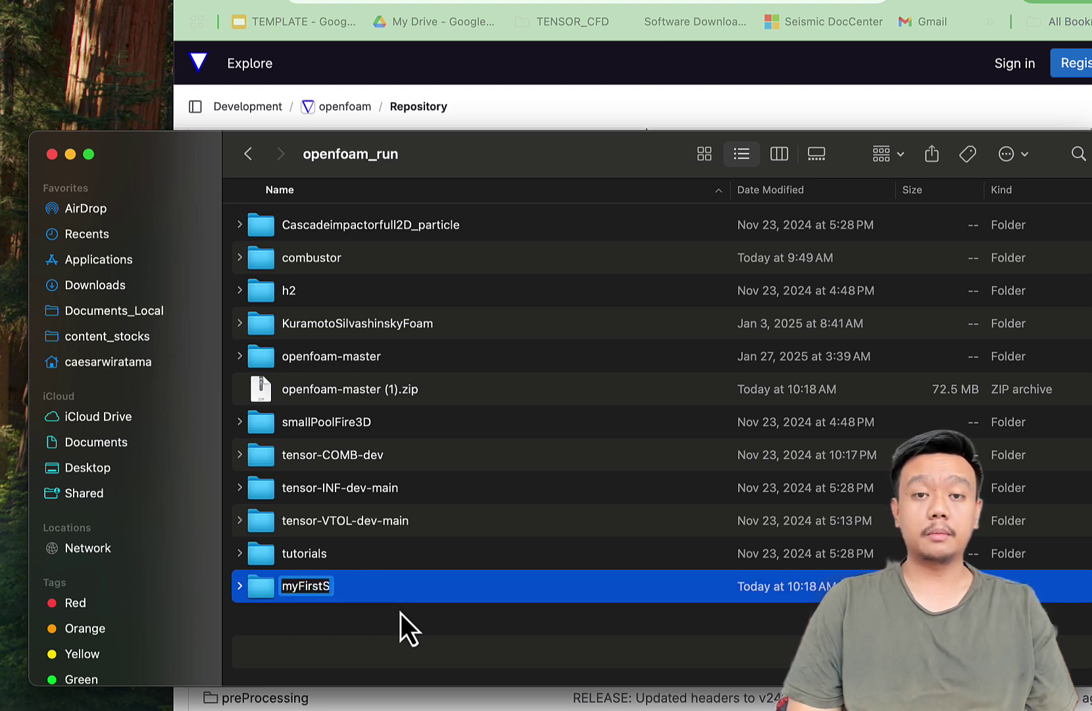
{"action": "type", "text": "imulation"}
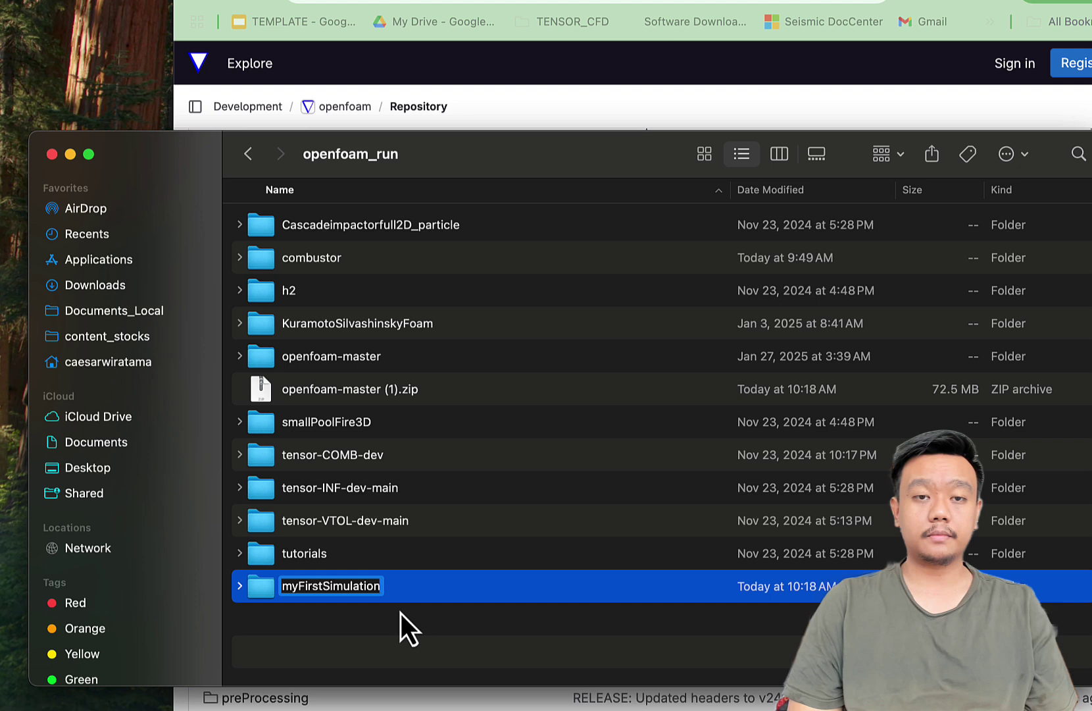
{"action": "key", "text": "Return"}
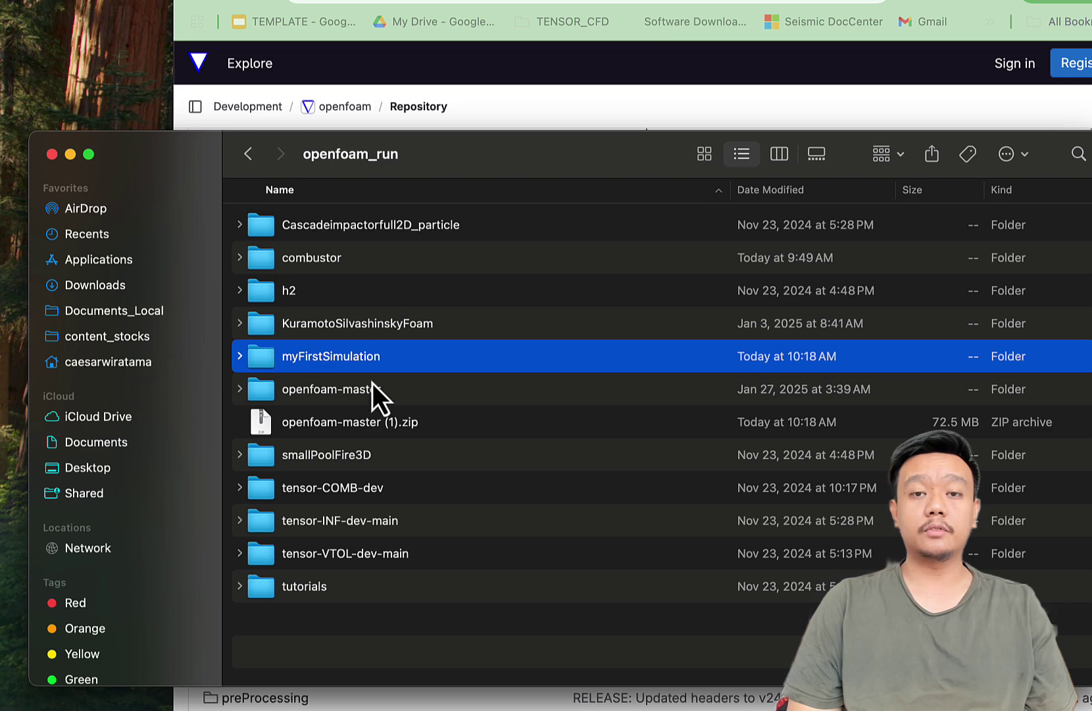
Step: Open openfoam-master > tutorials > incompressible > simpleFoam > pitzDaily and copy its 0, constant and system folders
{"action": "left_click", "coordinate": [240, 393]}
{"action": "scroll", "coordinate": [338, 416], "scroll_direction": "down", "scroll_amount": 3}
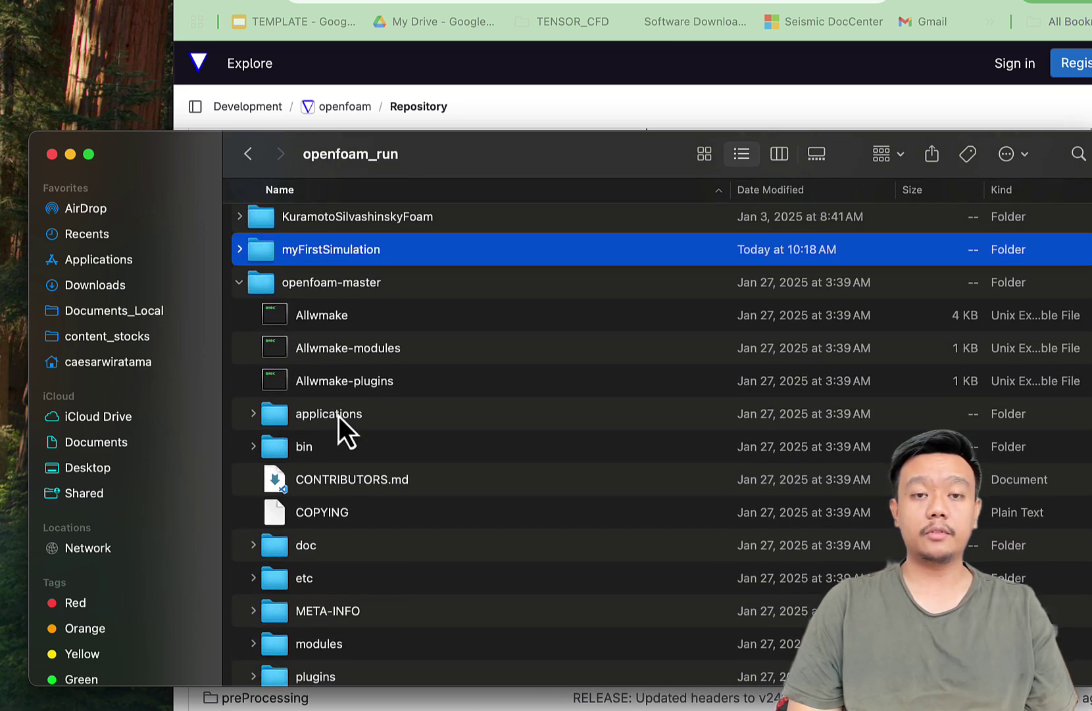
{"action": "double_click", "coordinate": [328, 290]}
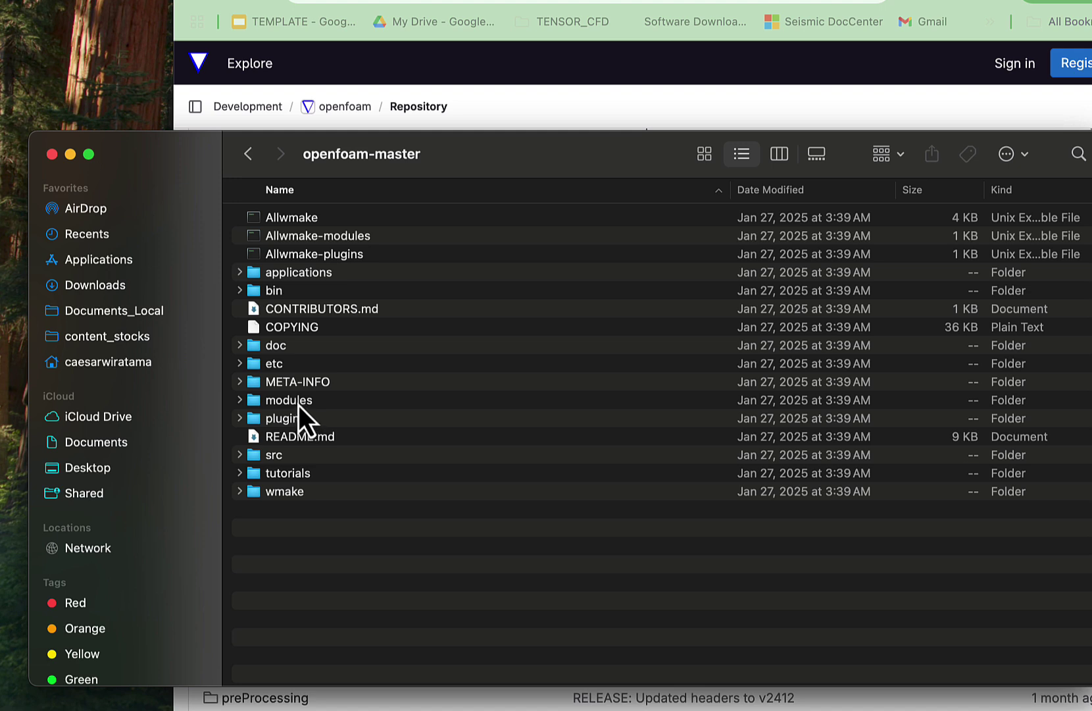
{"action": "double_click", "coordinate": [289, 474]}
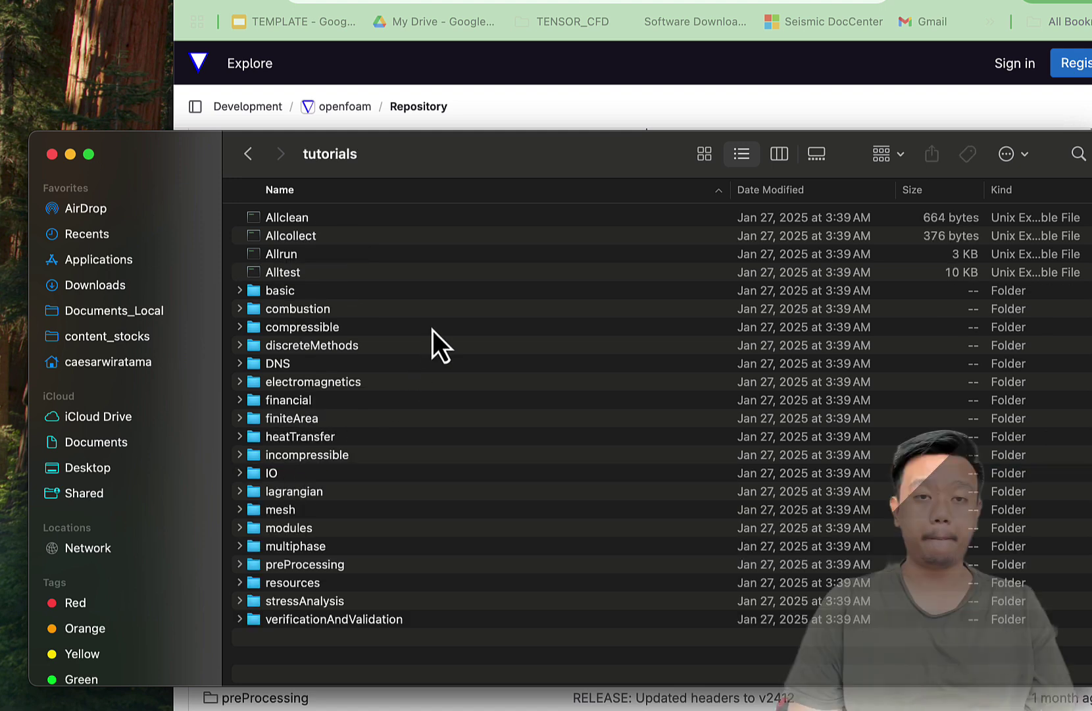
{"action": "double_click", "coordinate": [312, 456]}
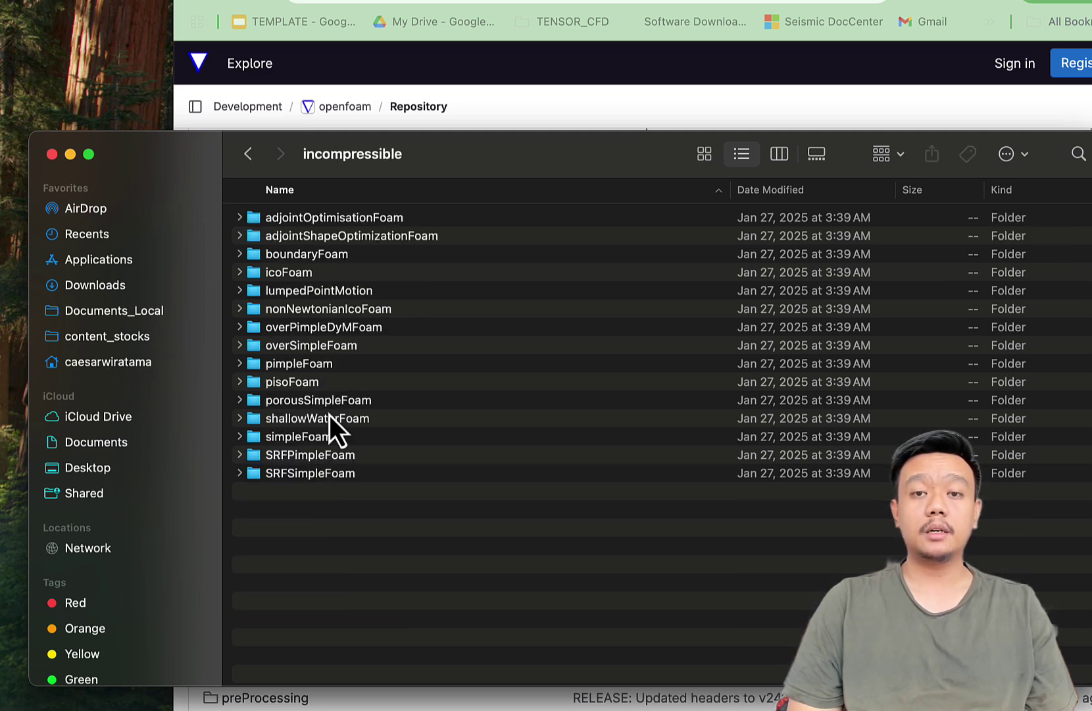
{"action": "double_click", "coordinate": [321, 438]}
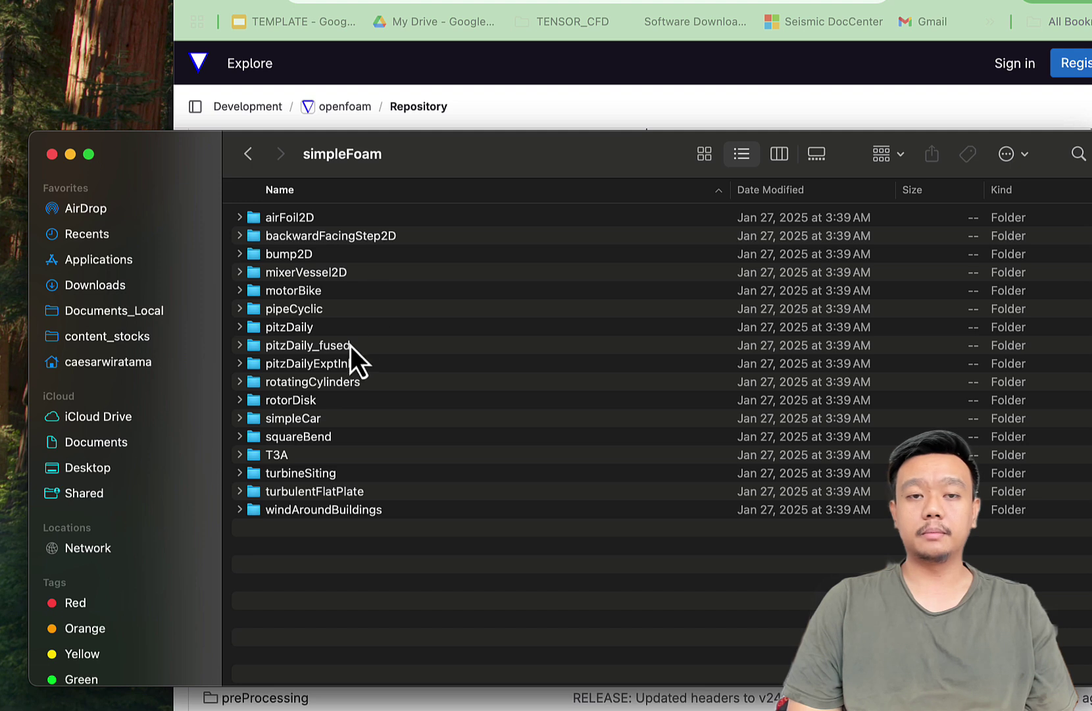
{"action": "double_click", "coordinate": [298, 328]}
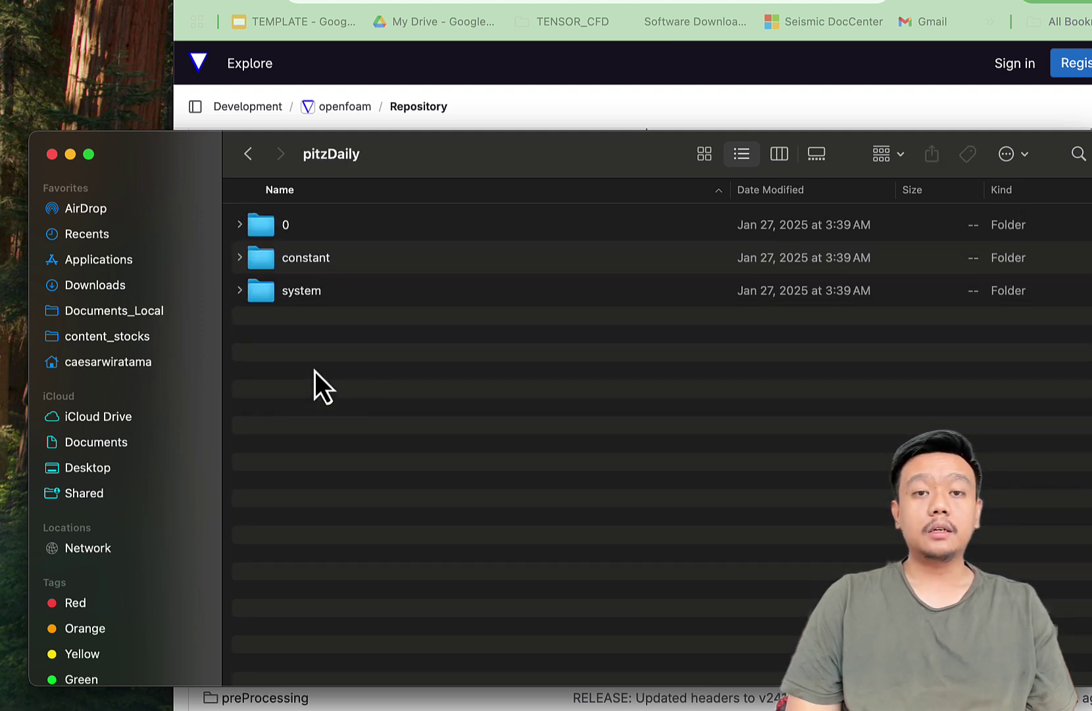
{"action": "key", "text": "super+a"}
{"action": "right_click", "coordinate": [301, 291]}
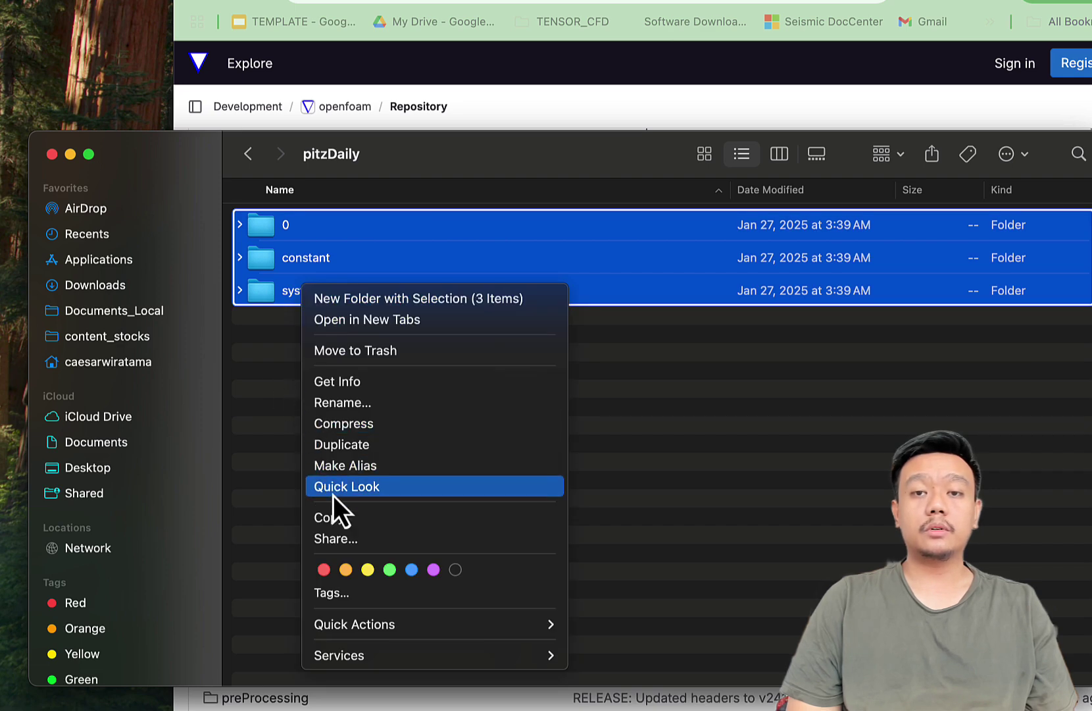
{"action": "left_click", "coordinate": [346, 519]}
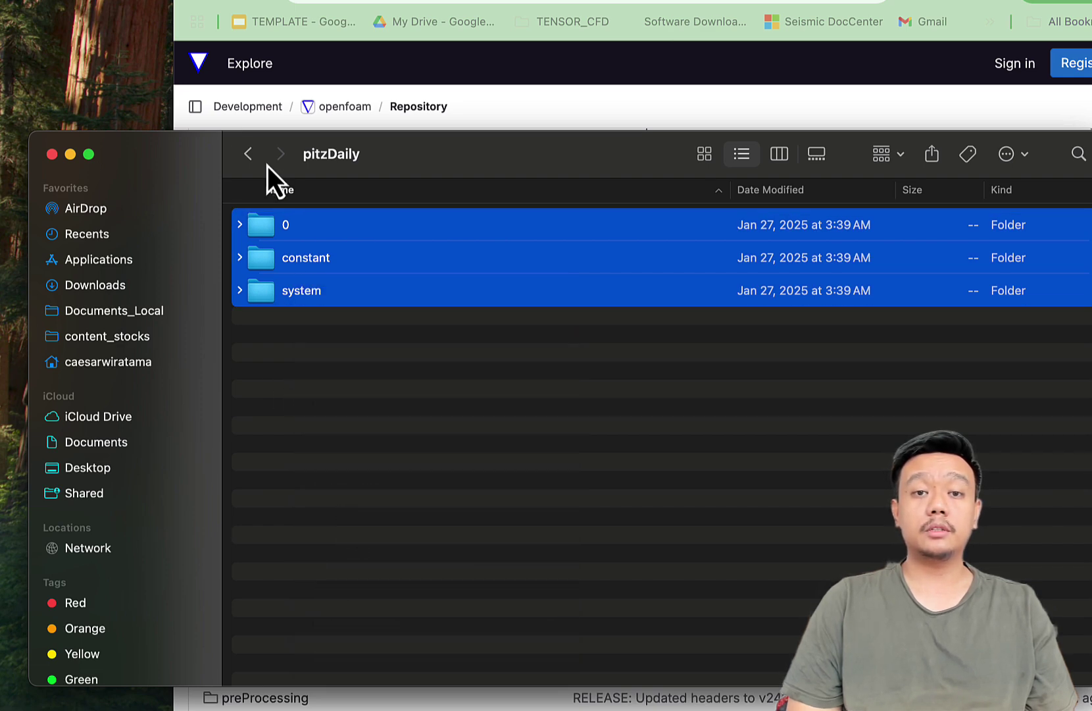
Step: Go back up to openfoam_run and collapse the expanded openfoam-master folder
{"action": "left_click", "coordinate": [251, 159]}
{"action": "left_click", "coordinate": [252, 159]}
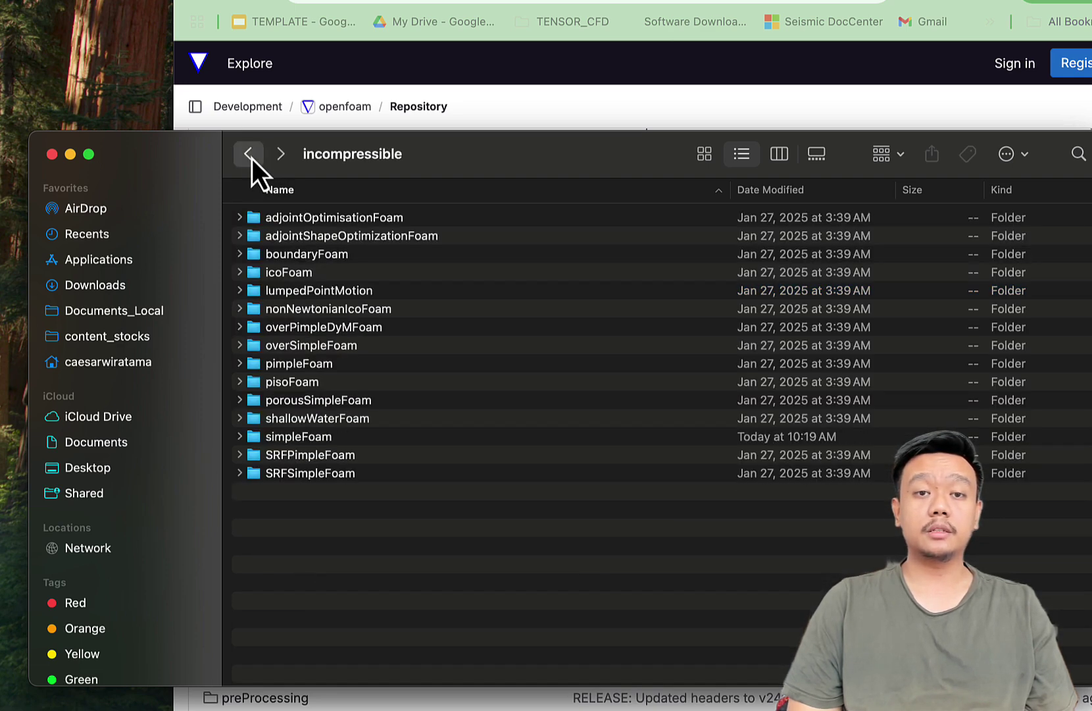
{"action": "left_click", "coordinate": [252, 159]}
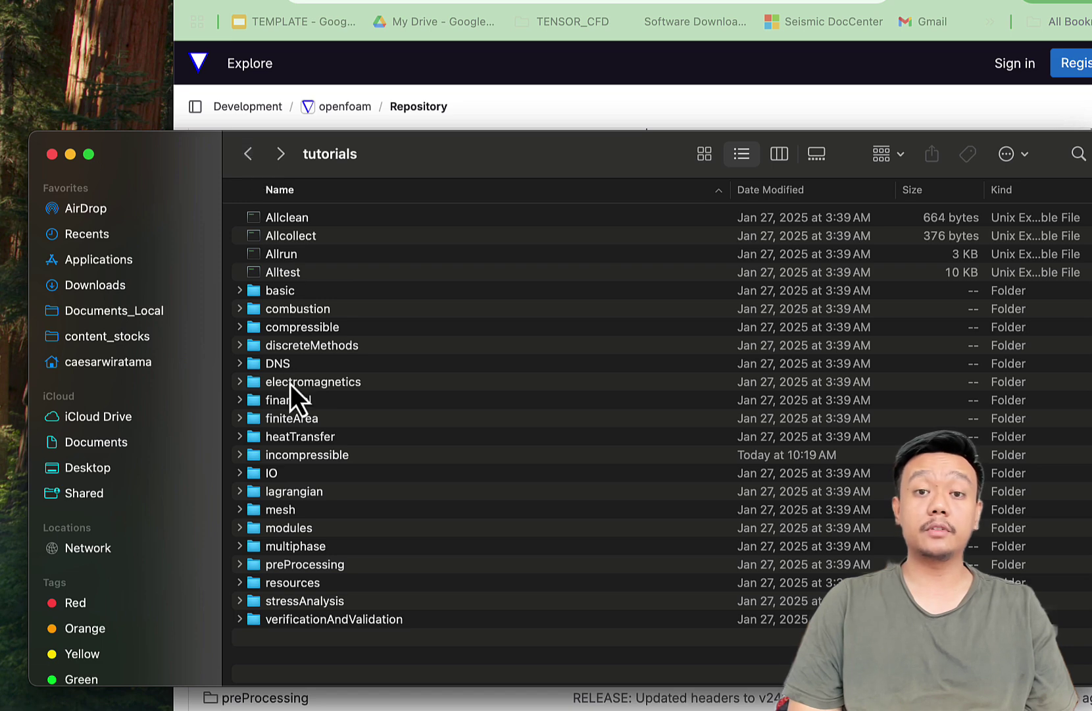
{"action": "left_click", "coordinate": [250, 157]}
{"action": "left_click", "coordinate": [250, 157]}
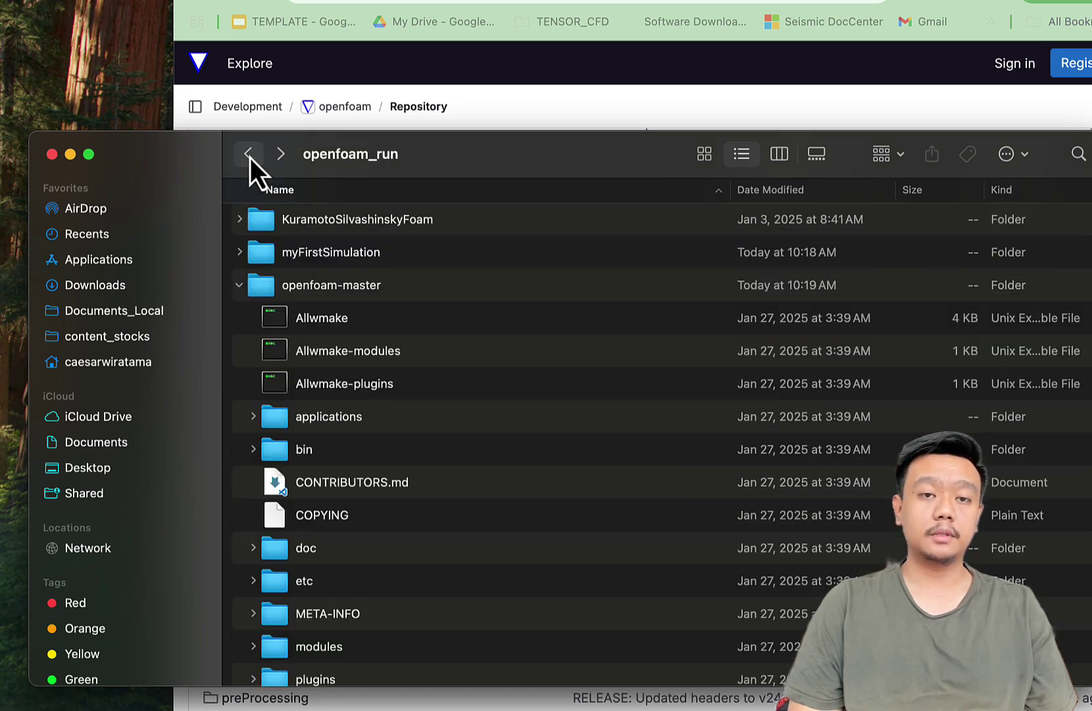
{"action": "left_click", "coordinate": [239, 287]}
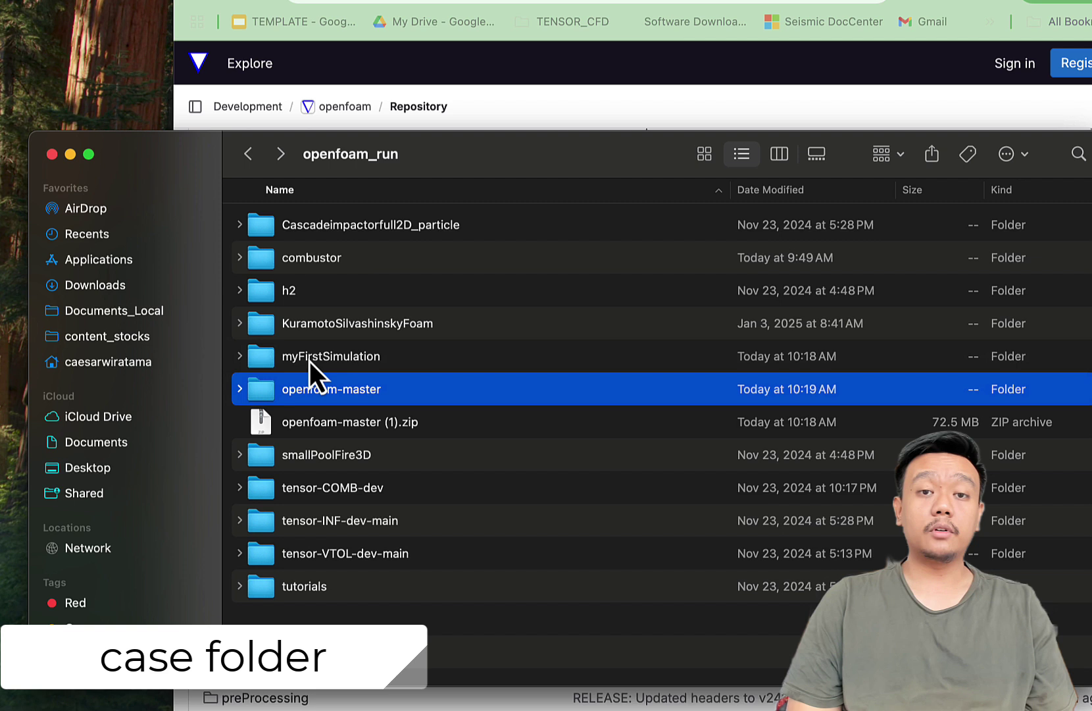
Step: Open myFirstSimulation and view the initial field files in its 0 folder with larger icons
{"action": "double_click", "coordinate": [308, 361]}
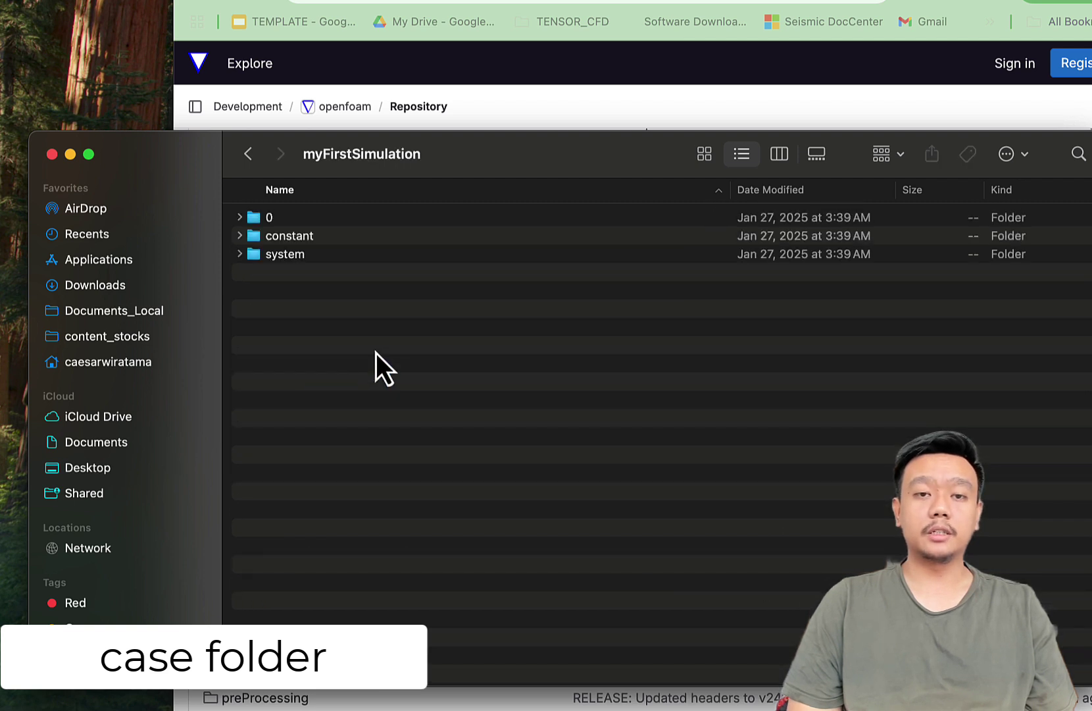
{"action": "key", "text": "super+plus"}
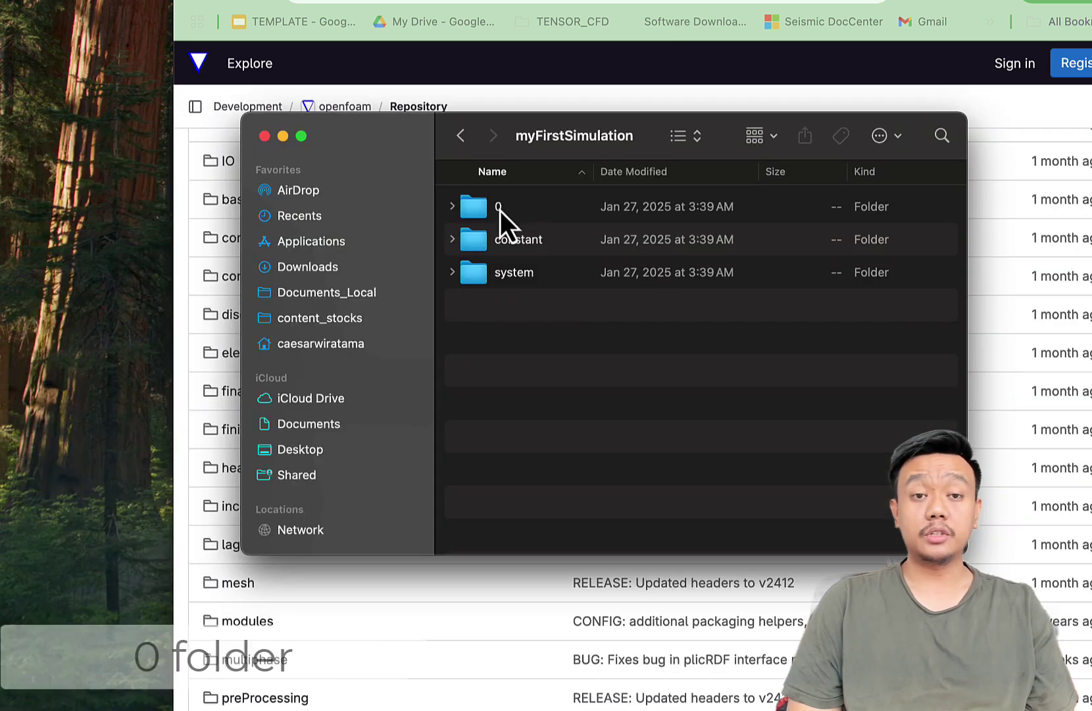
{"action": "double_click", "coordinate": [481, 211]}
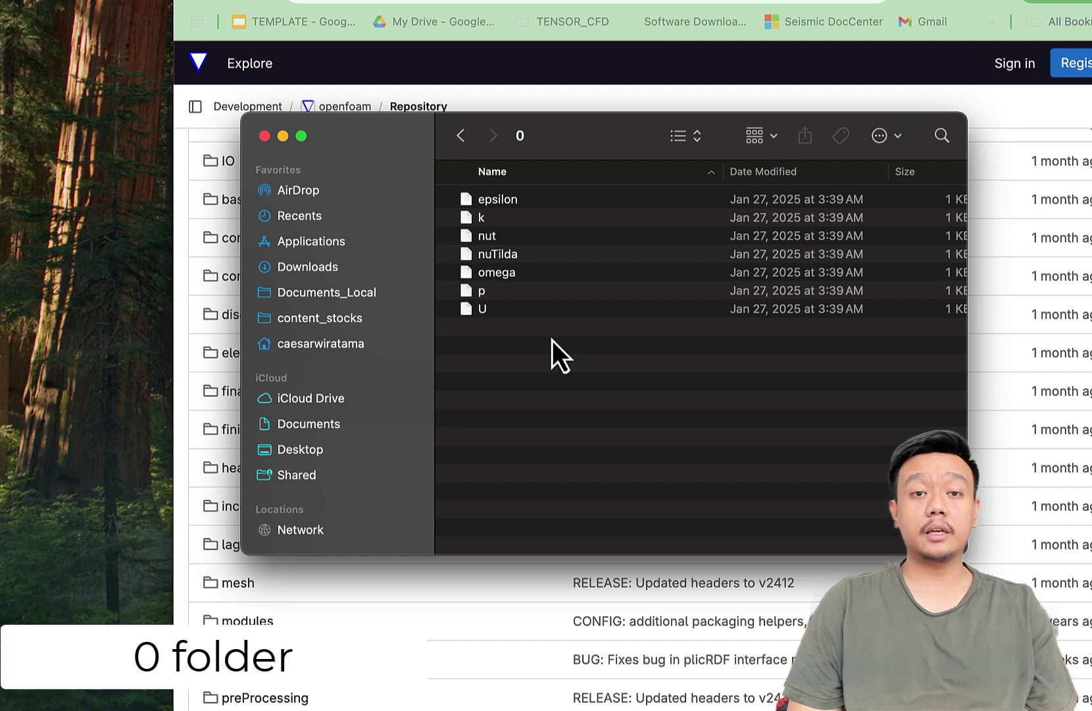
{"action": "key", "text": "Down"}
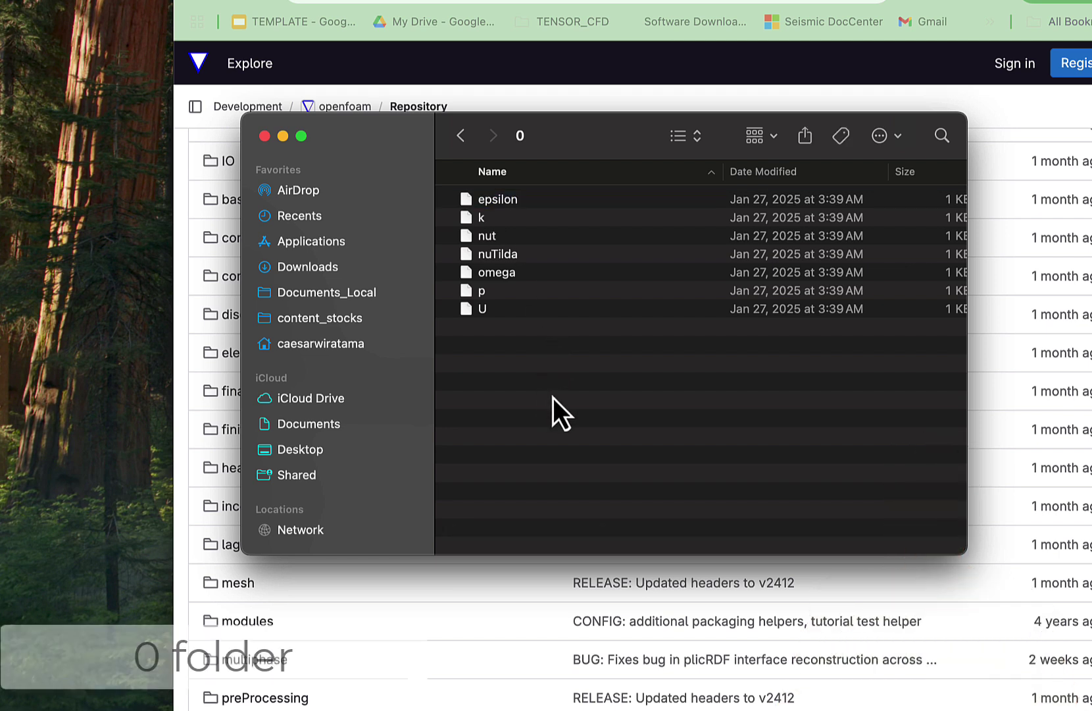
{"action": "left_click", "coordinate": [553, 398]}
{"action": "key", "text": "super+equal"}
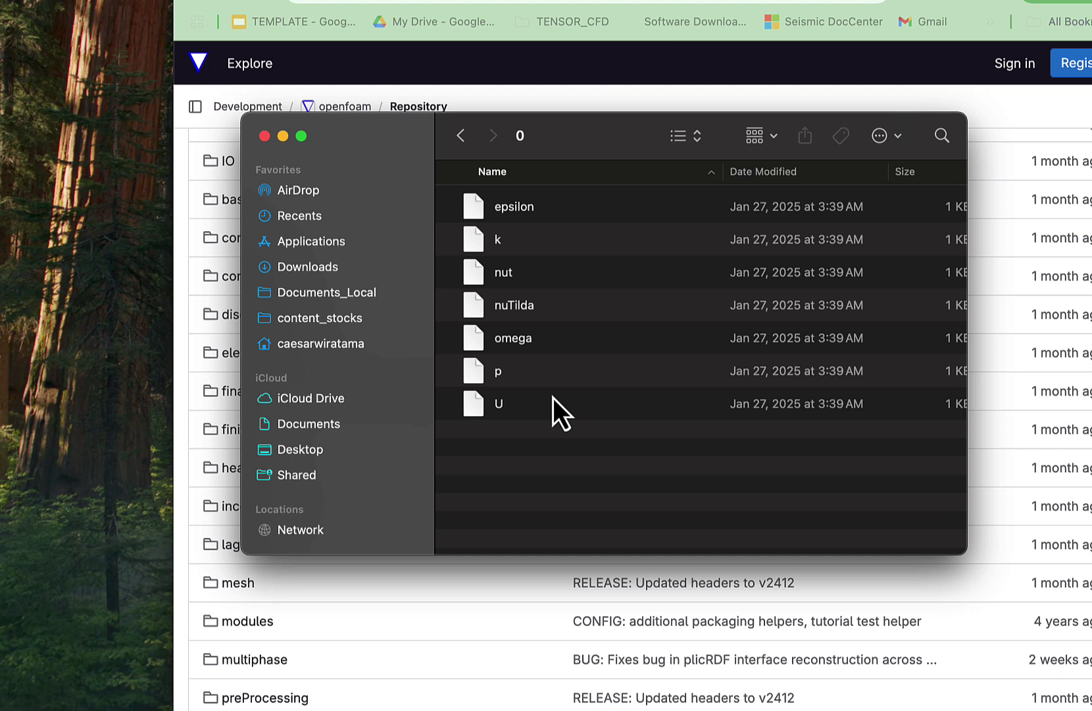
Step: Check the constant folder, then open the system folder to list its dictionaries
{"action": "left_click", "coordinate": [472, 142]}
{"action": "double_click", "coordinate": [510, 239]}
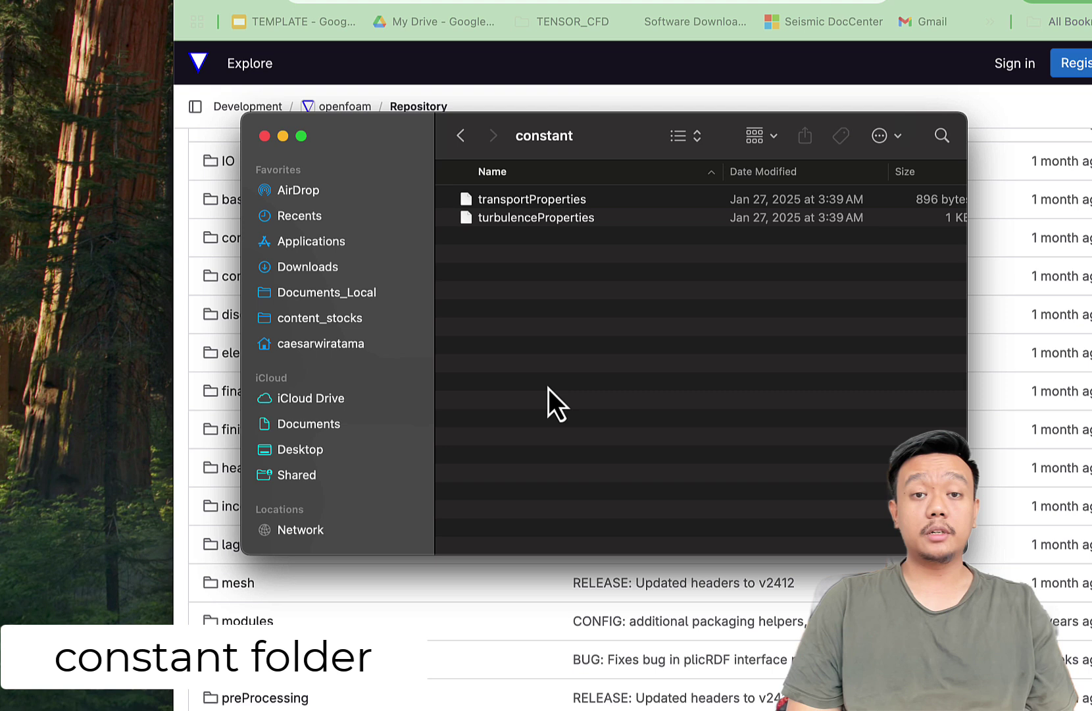
{"action": "key", "text": "super+equal"}
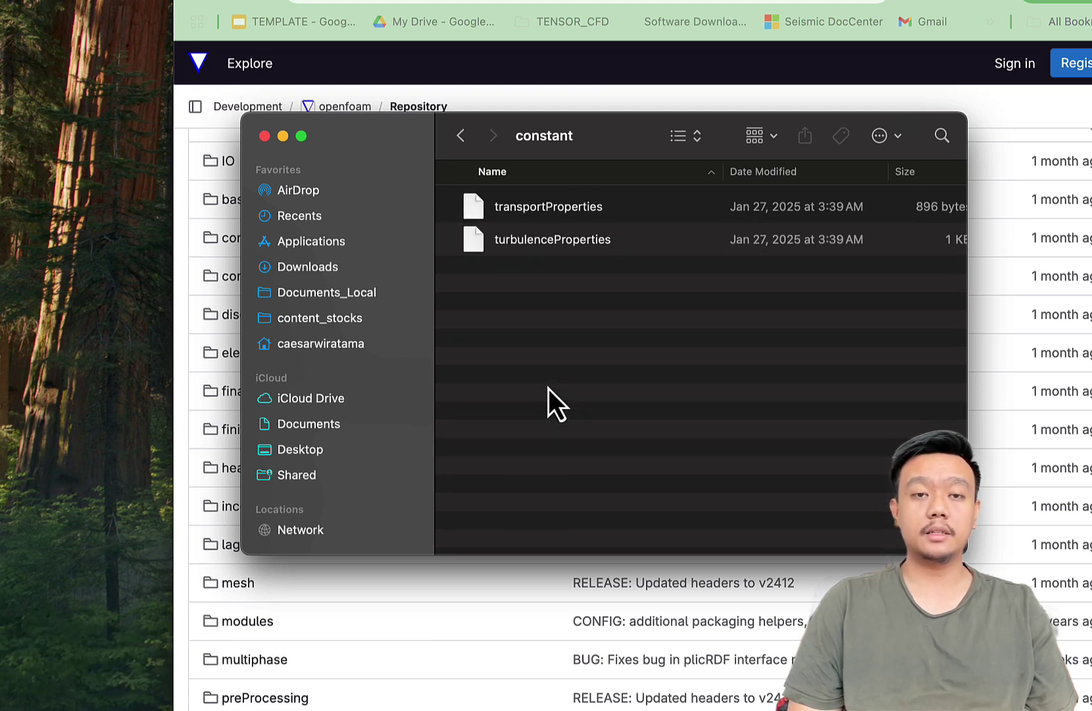
{"action": "left_click", "coordinate": [460, 136]}
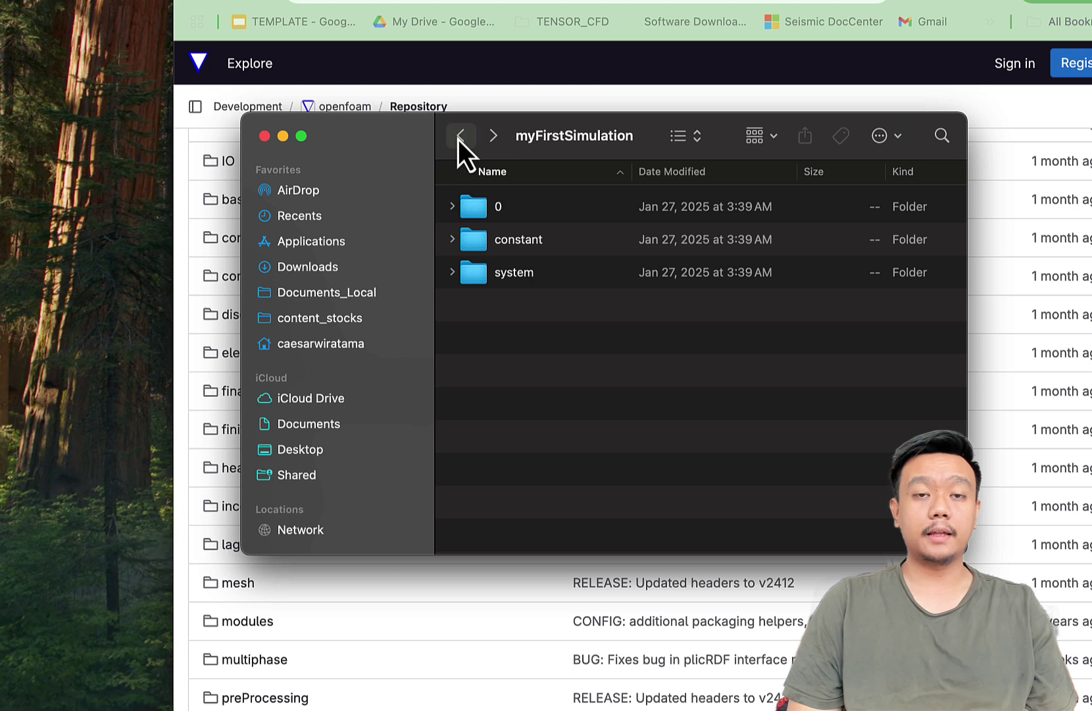
{"action": "double_click", "coordinate": [506, 269]}
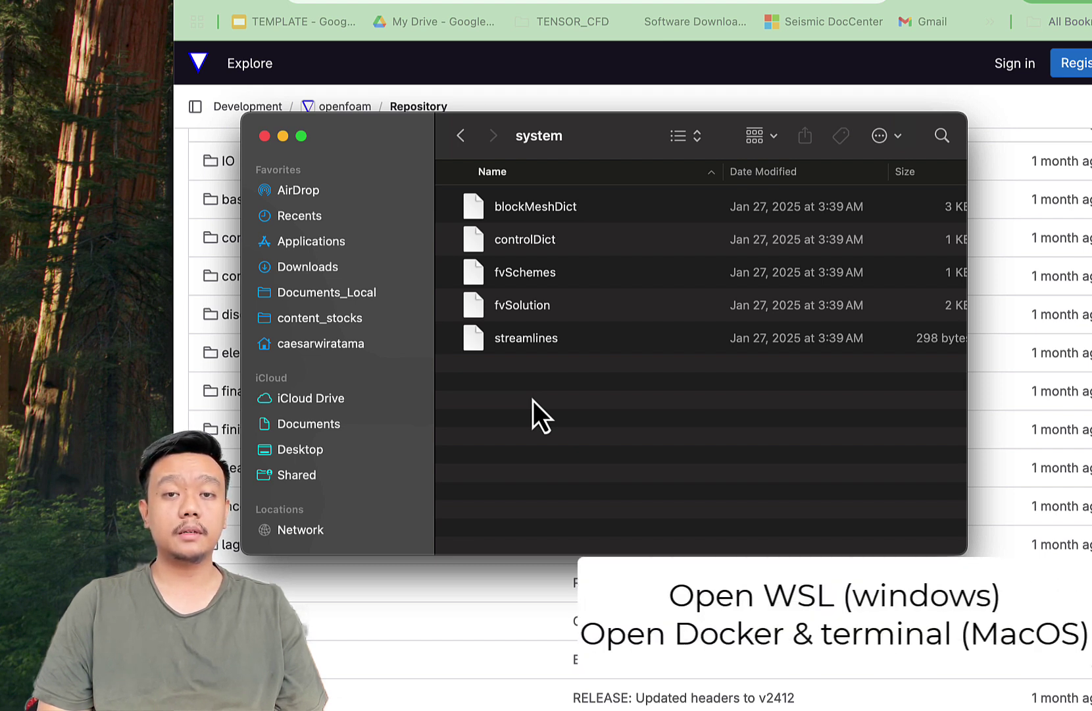
Step: Start Docker Desktop from the launcher and minimize its window
{"action": "mouse_move", "coordinate": [399, 700]}
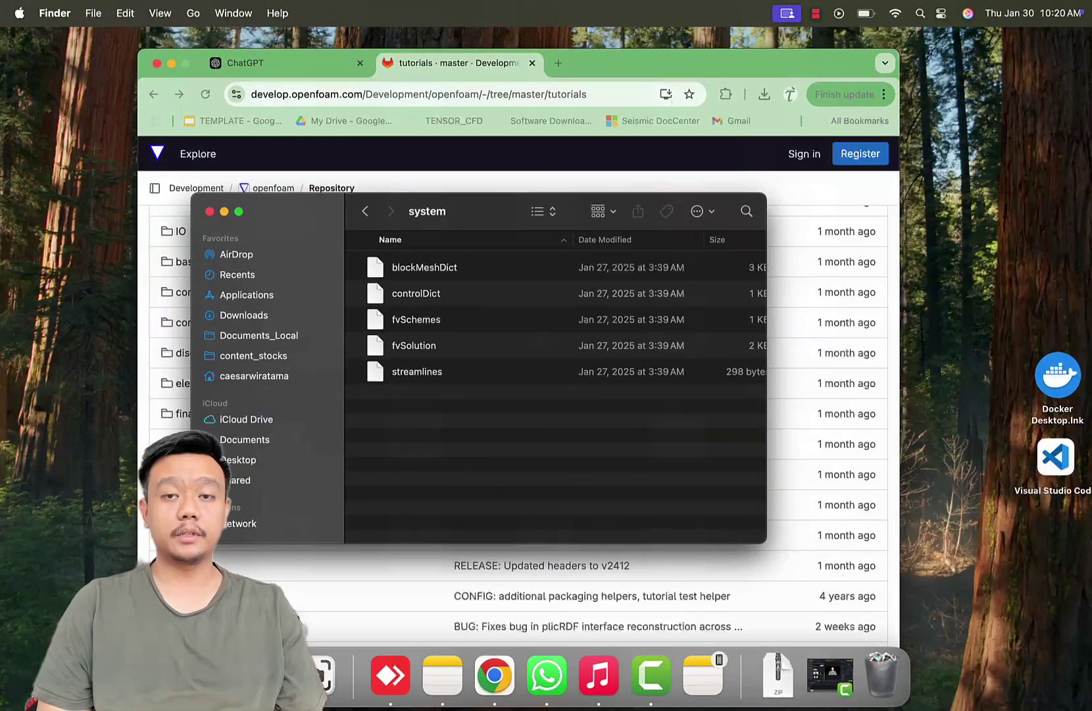
{"action": "key", "text": "F4"}
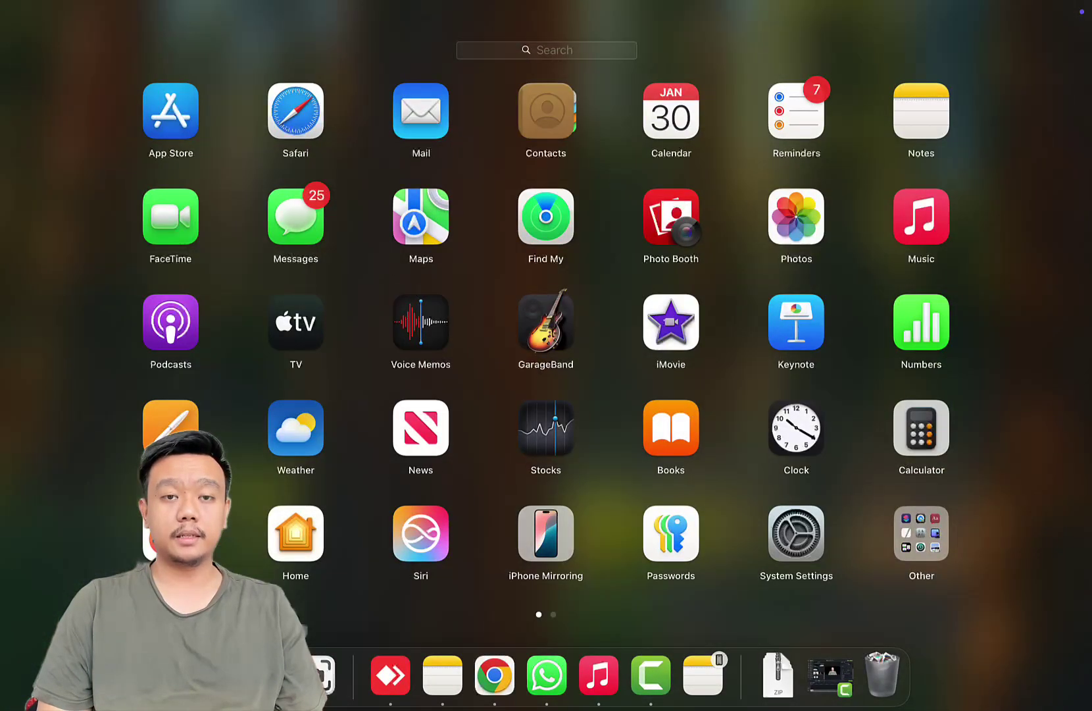
{"action": "type", "text": "dock"}
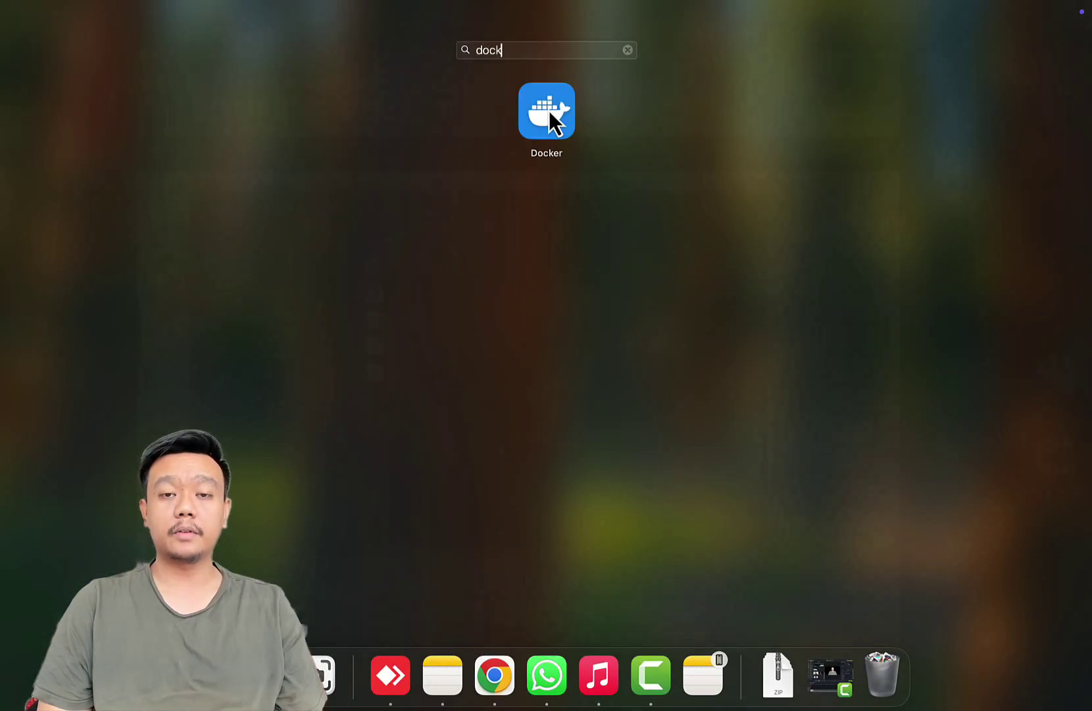
{"action": "left_click", "coordinate": [549, 111]}
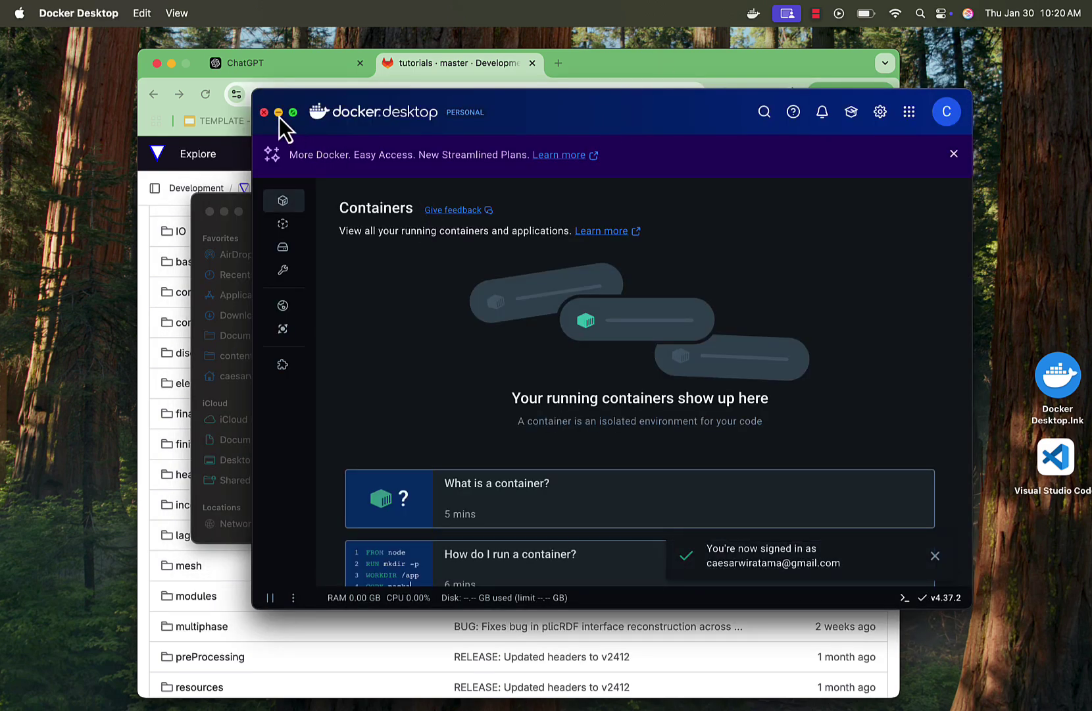
{"action": "left_click", "coordinate": [278, 113]}
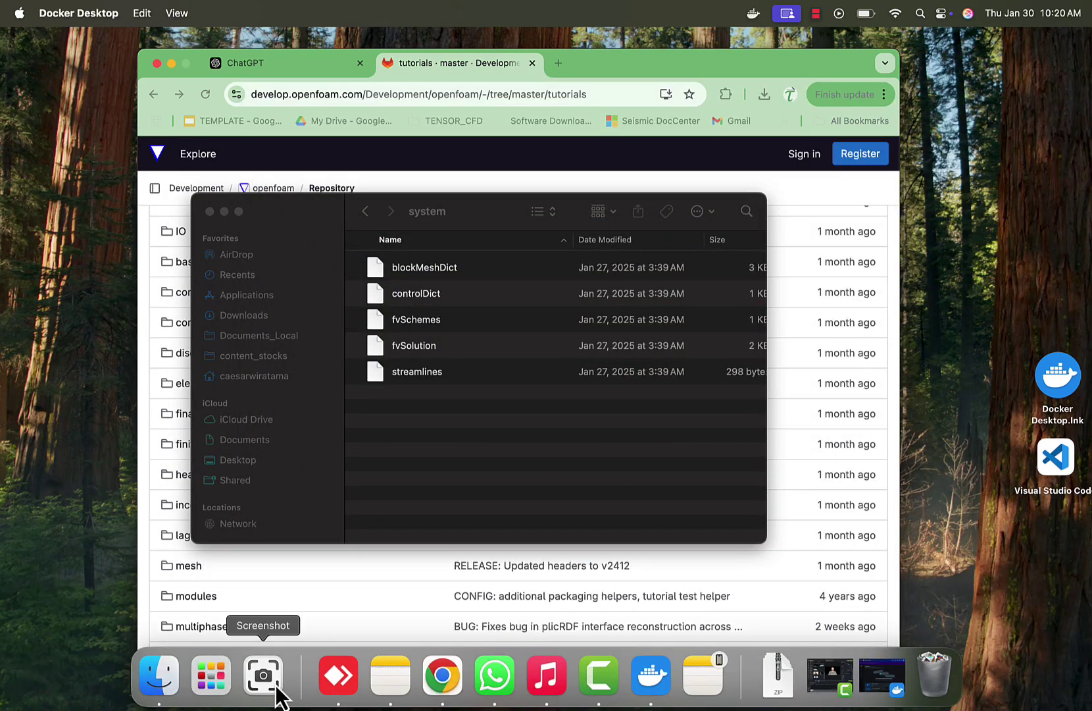
Step: Open Terminal and change into the Documents_Local folder
{"action": "left_click", "coordinate": [218, 682]}
{"action": "type", "text": "term"}
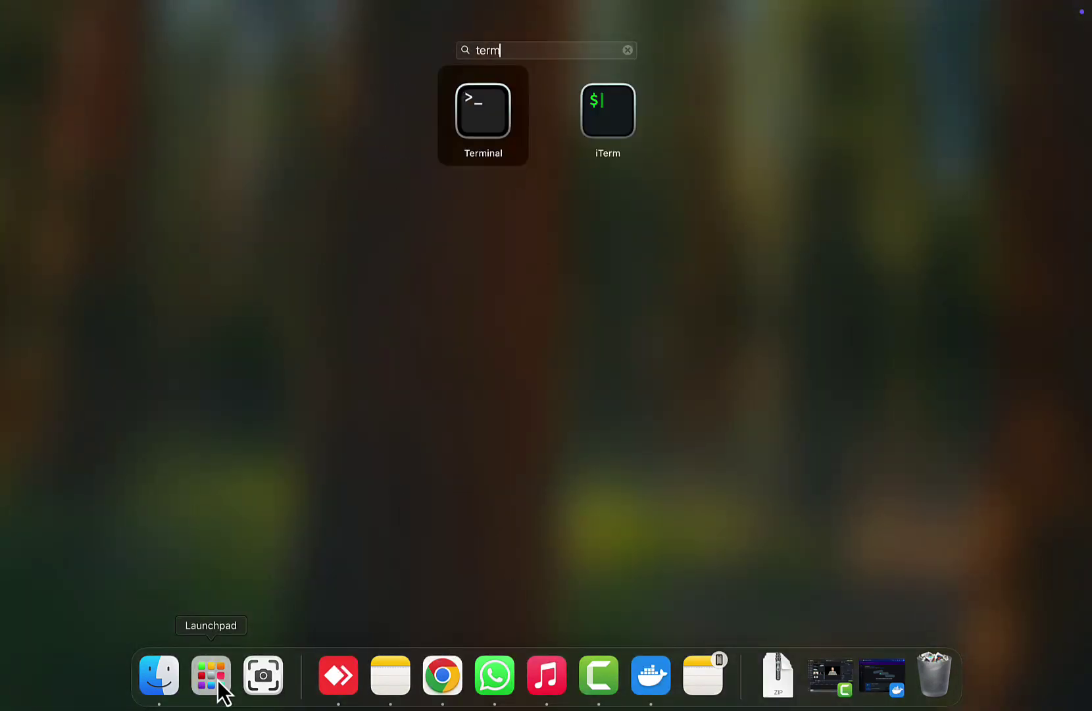
{"action": "left_click", "coordinate": [493, 97]}
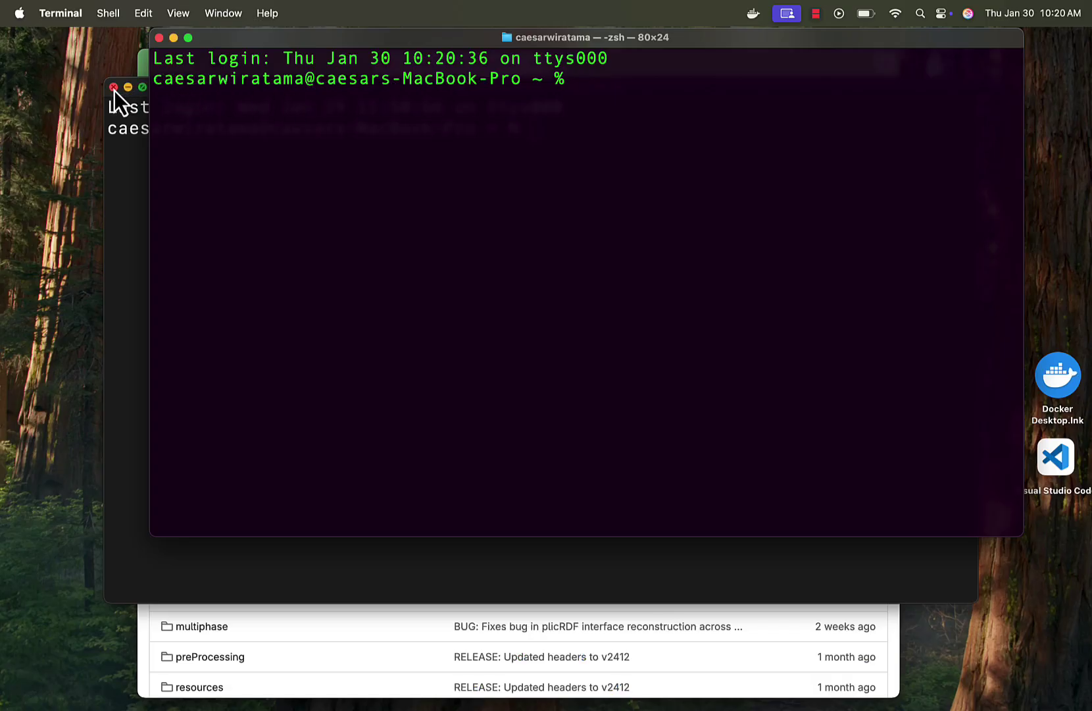
{"action": "left_click_drag", "start_coordinate": [279, 44], "coordinate": [250, 102]}
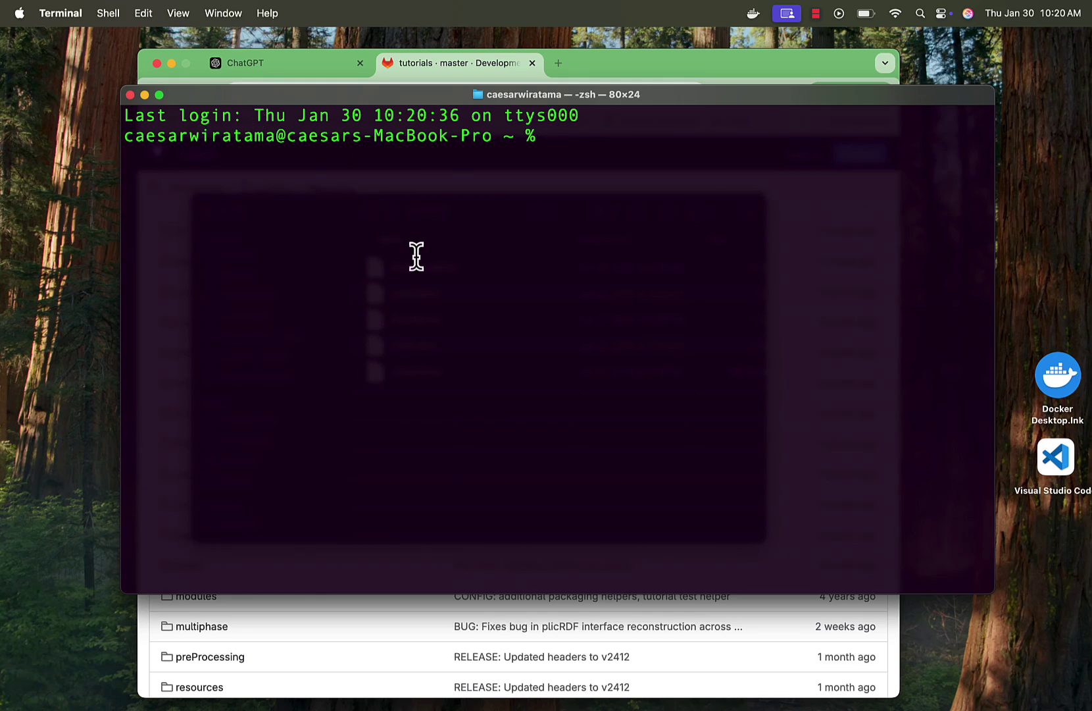
{"action": "key", "text": "BackSpace"}
{"action": "type", "text": "cd Doc"}
{"action": "key", "text": "Tab"}
{"action": "type", "text": "_"}
{"action": "key", "text": "Tab"}
{"action": "key", "text": "Return"}
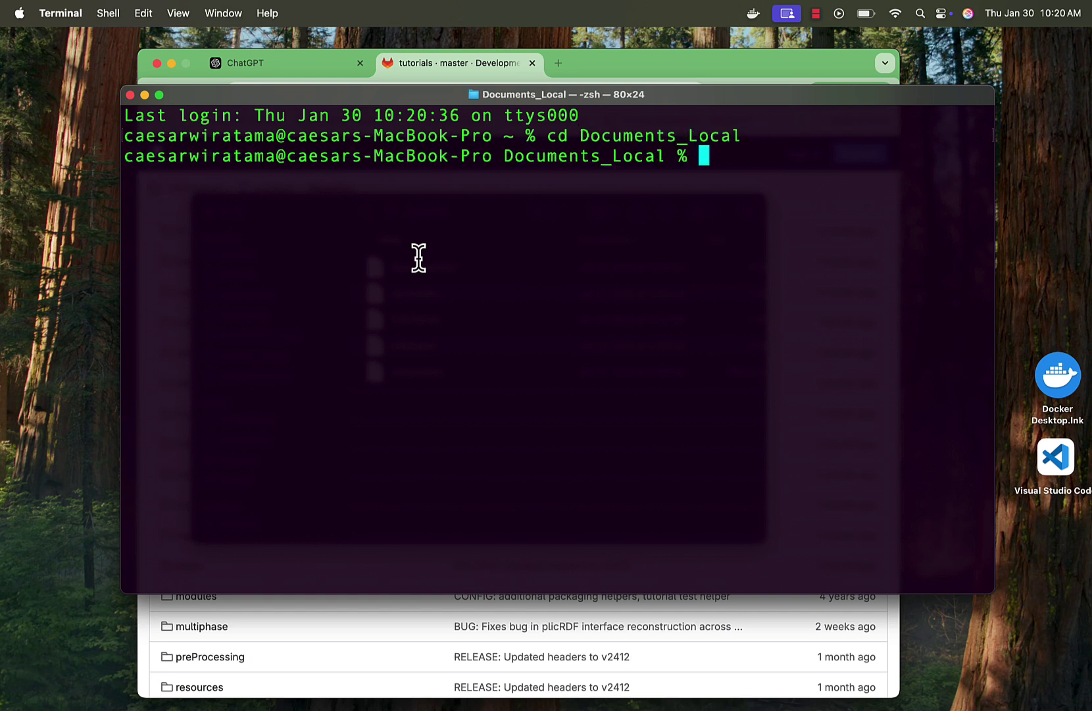
Step: Enter ./openfoam-docker at the prompt using Tab completion
{"action": "type", "text": "./openfoam"}
{"action": "key", "text": "Tab"}
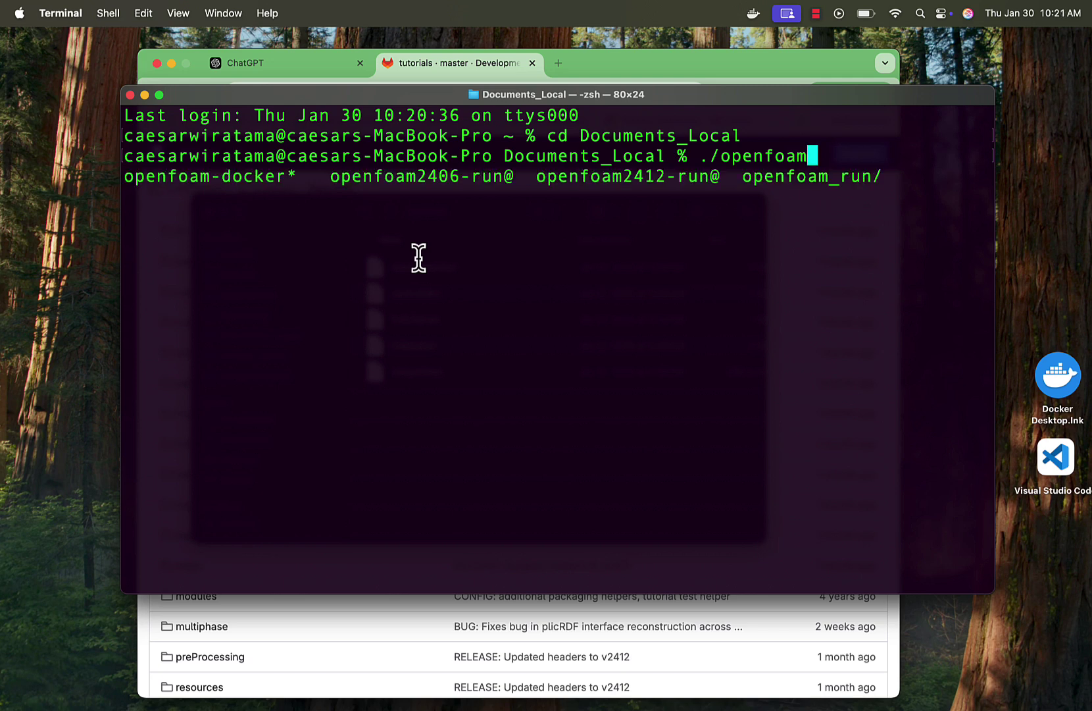
{"action": "type", "text": "-"}
{"action": "key", "text": "Tab"}
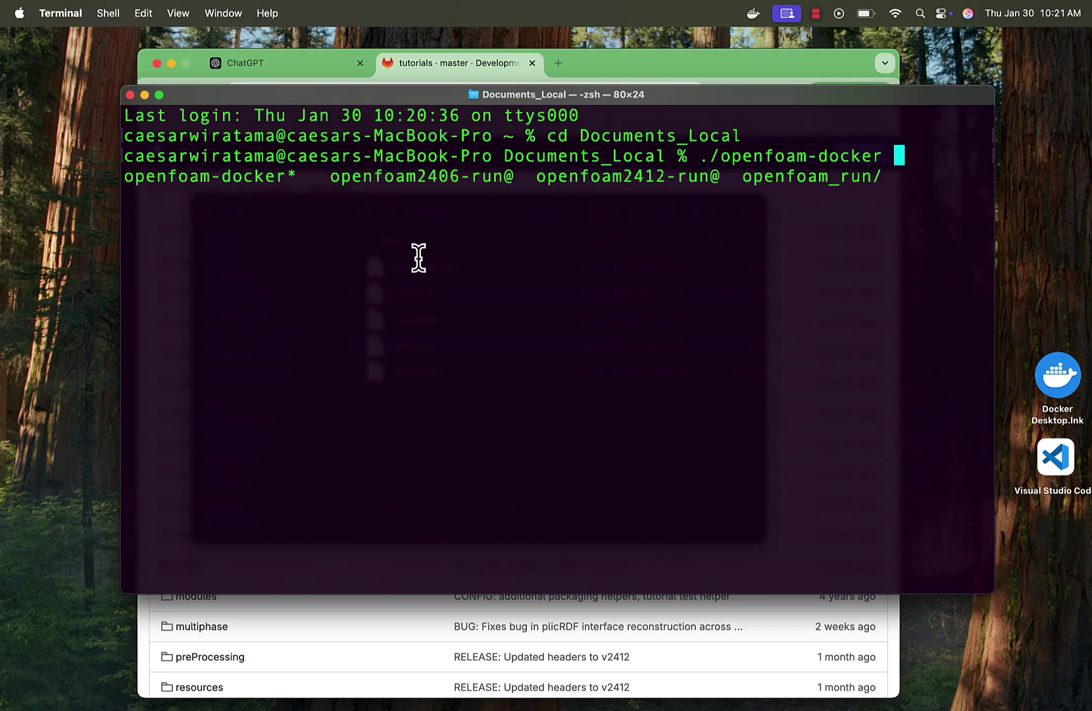
Step: Start the OpenFOAM container, clear the screen and list the home folder
{"action": "key", "text": "Return"}
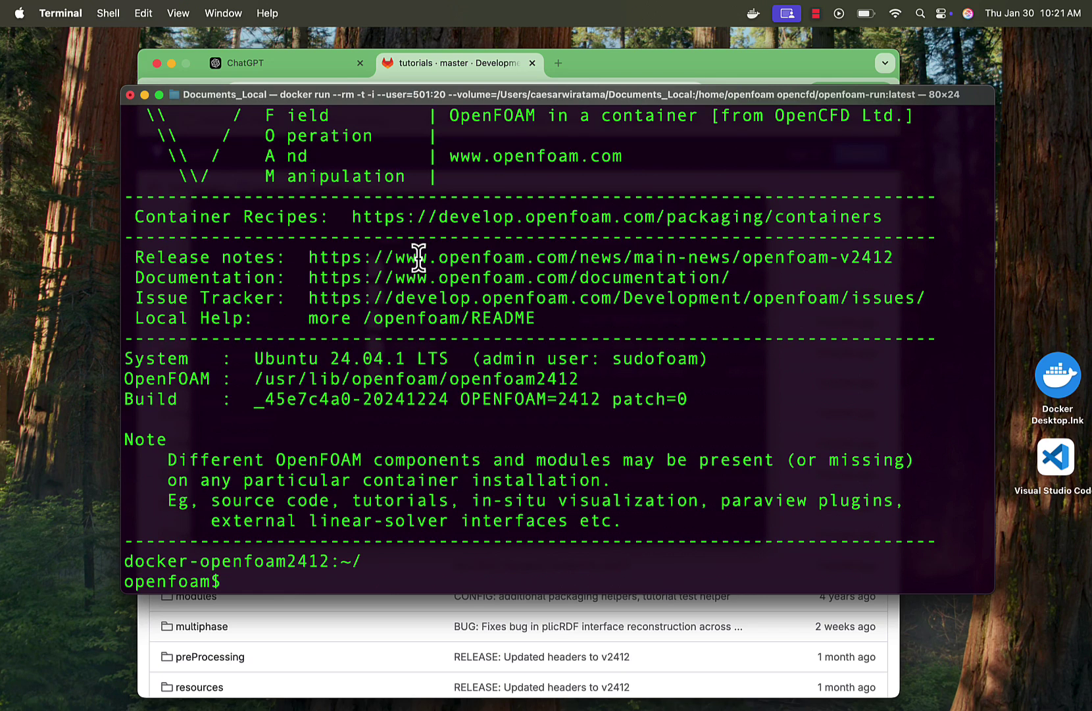
{"action": "scroll", "coordinate": [372, 386], "scroll_direction": "up", "scroll_amount": 1}
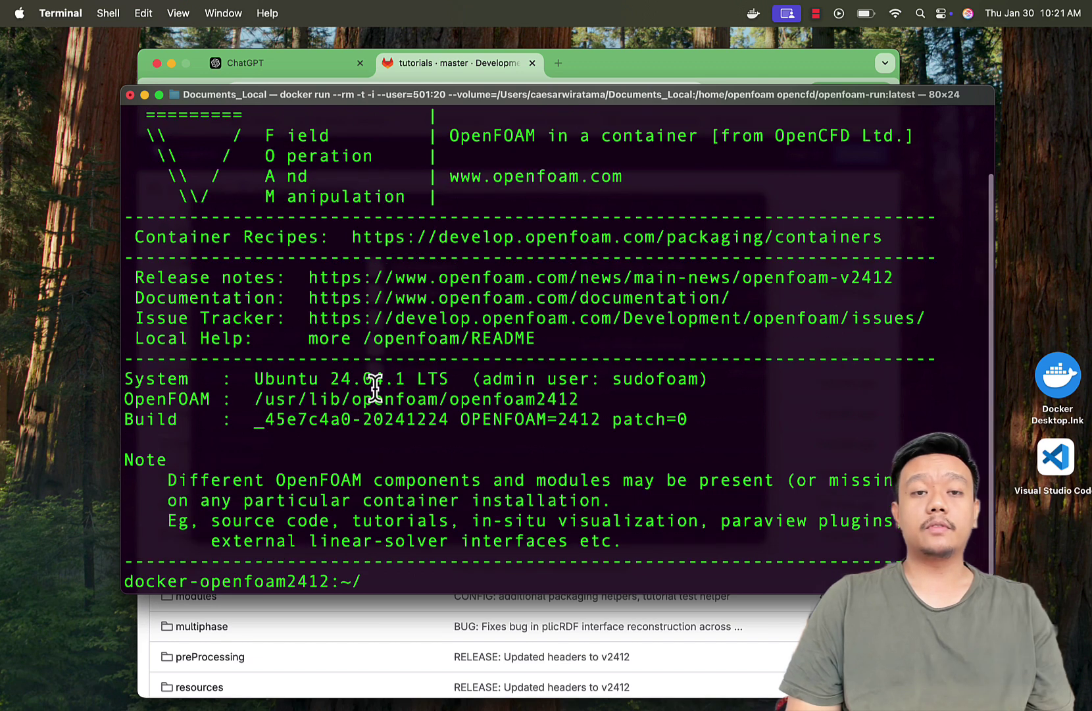
{"action": "scroll", "coordinate": [375, 388], "scroll_direction": "up", "scroll_amount": 3}
{"action": "scroll", "coordinate": [374, 388], "scroll_direction": "down", "scroll_amount": 4}
{"action": "type", "text": "clear"}
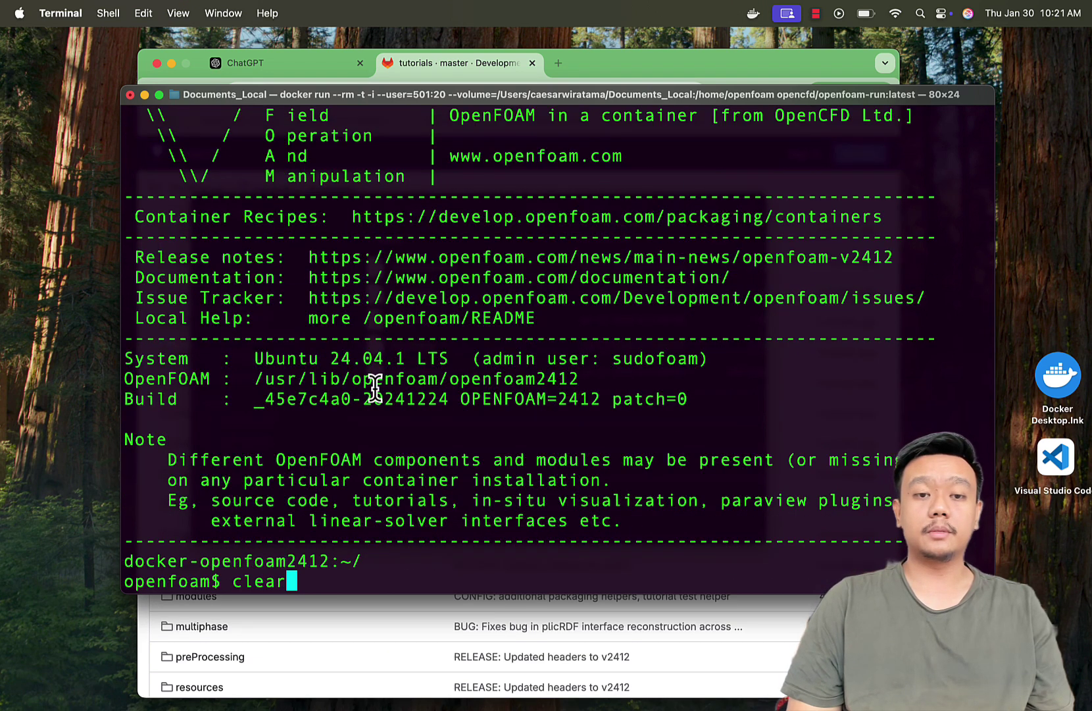
{"action": "key", "text": "Return"}
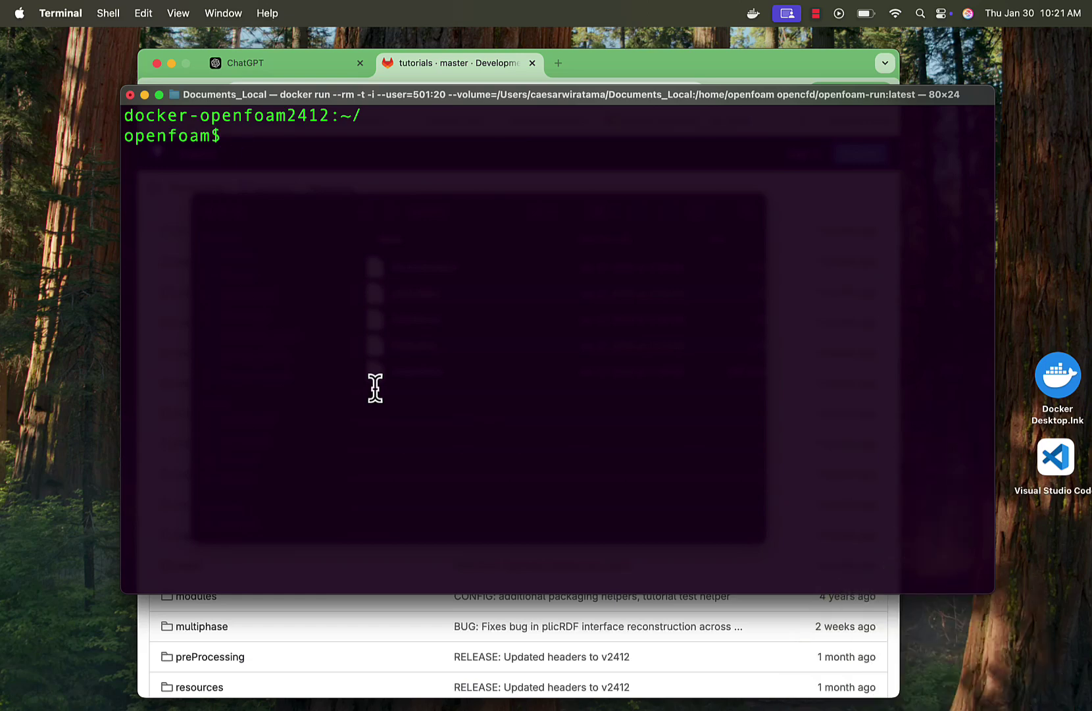
{"action": "type", "text": "ls"}
{"action": "key", "text": "Return"}
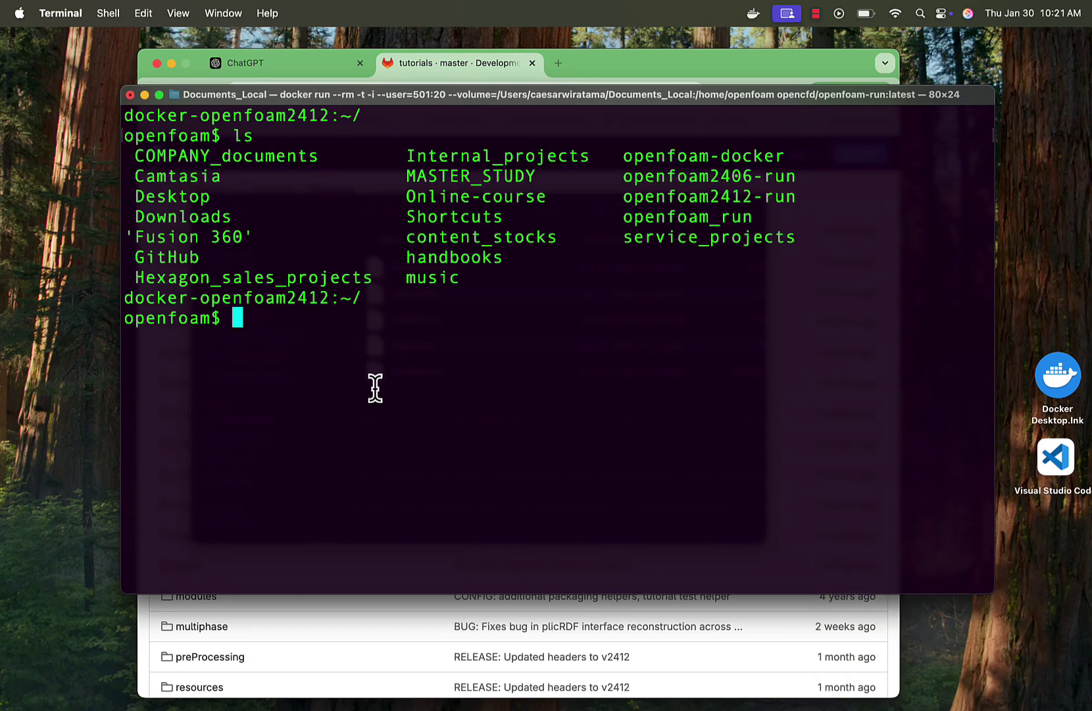
Step: Move into openfoam_run and list its contents
{"action": "type", "text": "cd op"}
{"action": "key", "text": "Tab"}
{"action": "type", "text": "_"}
{"action": "key", "text": "Tab"}
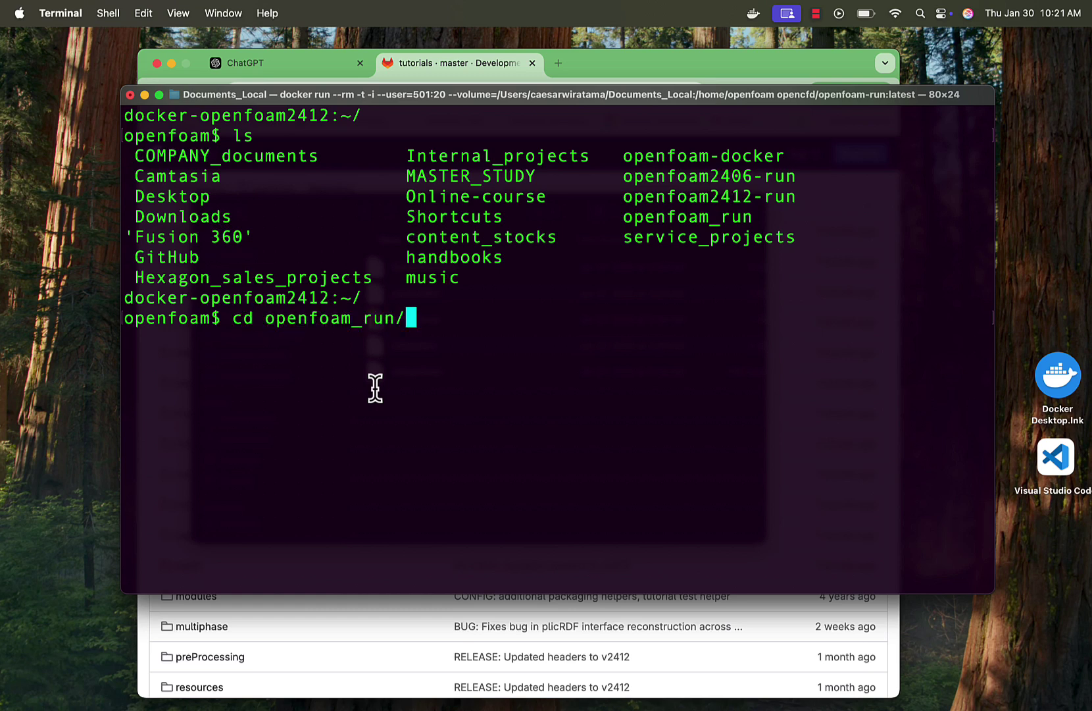
{"action": "type", "text": "r"}
{"action": "key", "text": "BackSpace"}
{"action": "key", "text": "BackSpace"}
{"action": "key", "text": "Return"}
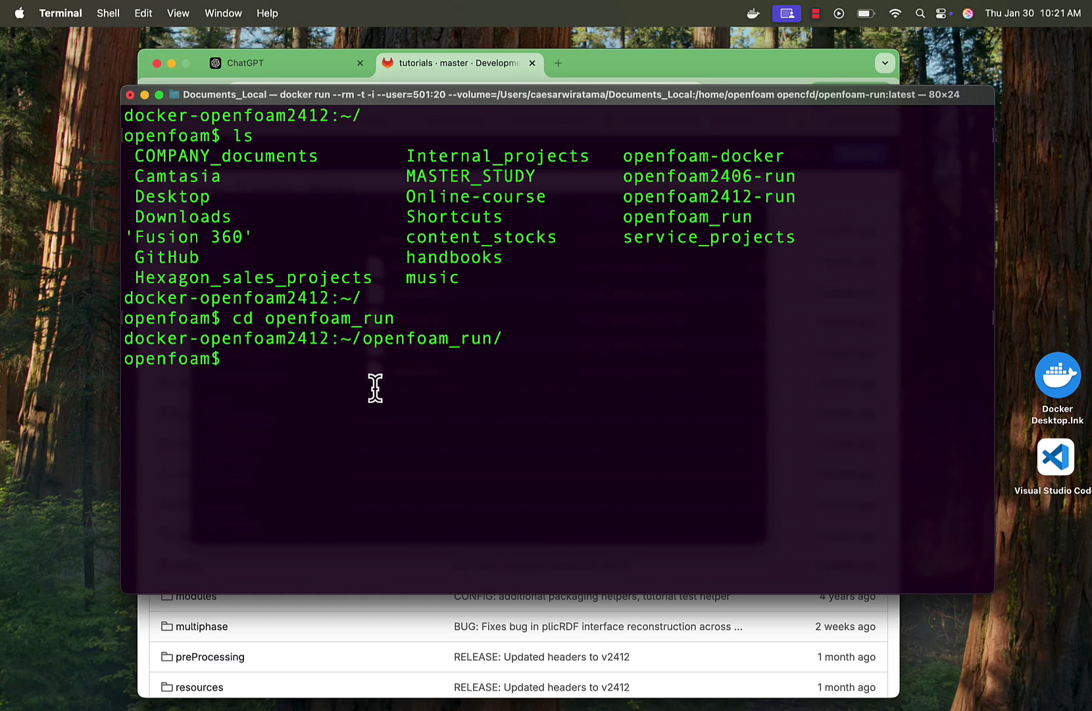
{"action": "type", "text": "ls"}
{"action": "key", "text": "Return"}
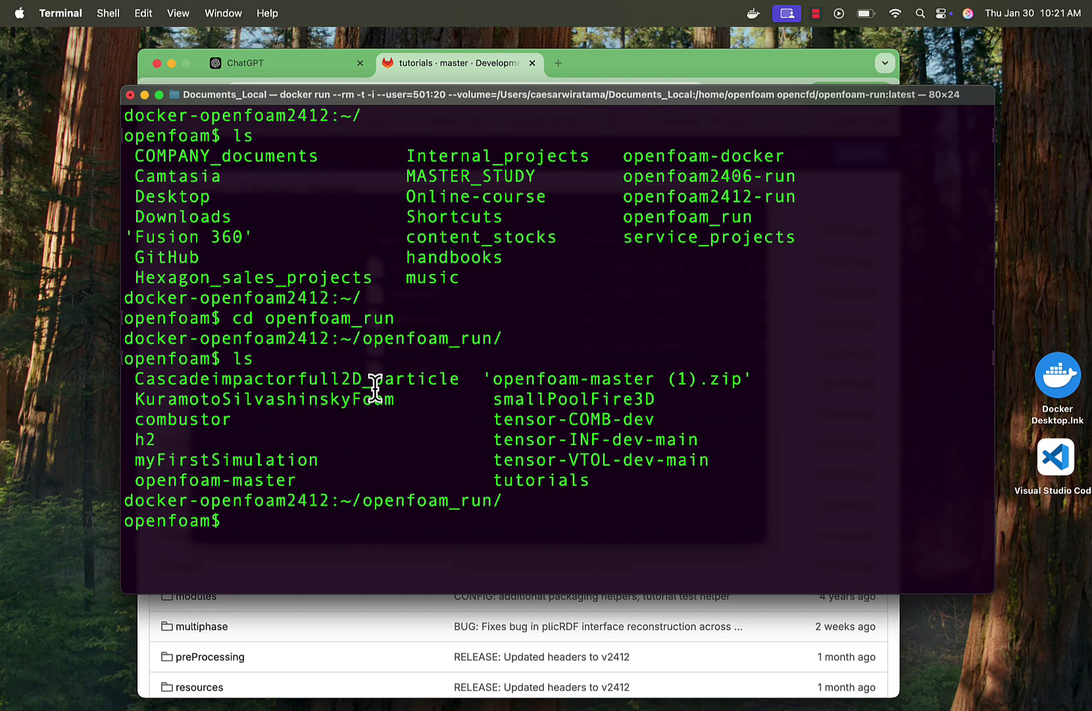
Step: Enter myFirstSimulation and list its 0, constant and system folders
{"action": "type", "text": "cd m"}
{"action": "key", "text": "Tab"}
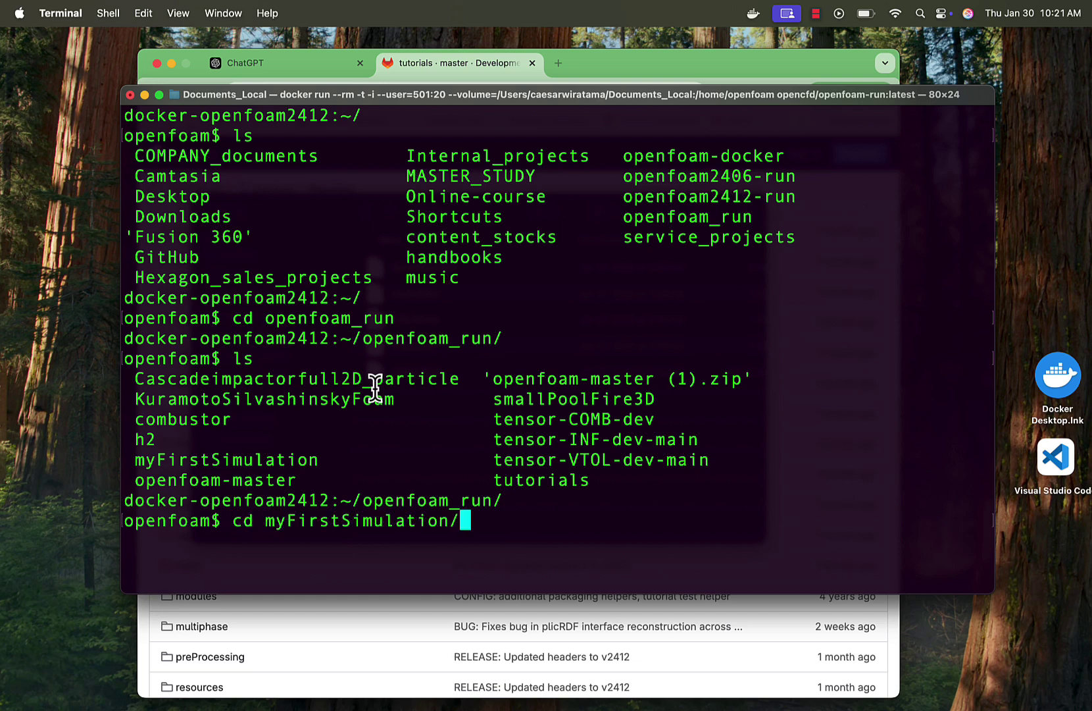
{"action": "key", "text": "Return"}
{"action": "type", "text": "ls"}
{"action": "key", "text": "Return"}
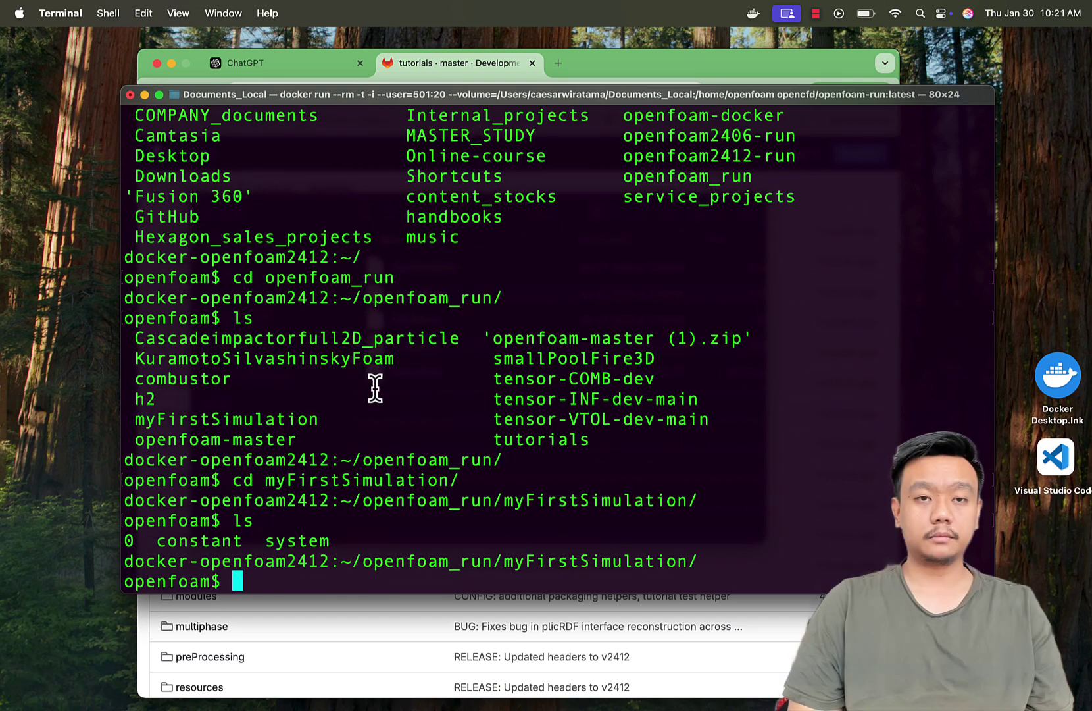
Step: Clear the screen, list the case, and run blockMesh to build the 12225-cell mesh
{"action": "type", "text": "clear"}
{"action": "key", "text": "Return"}
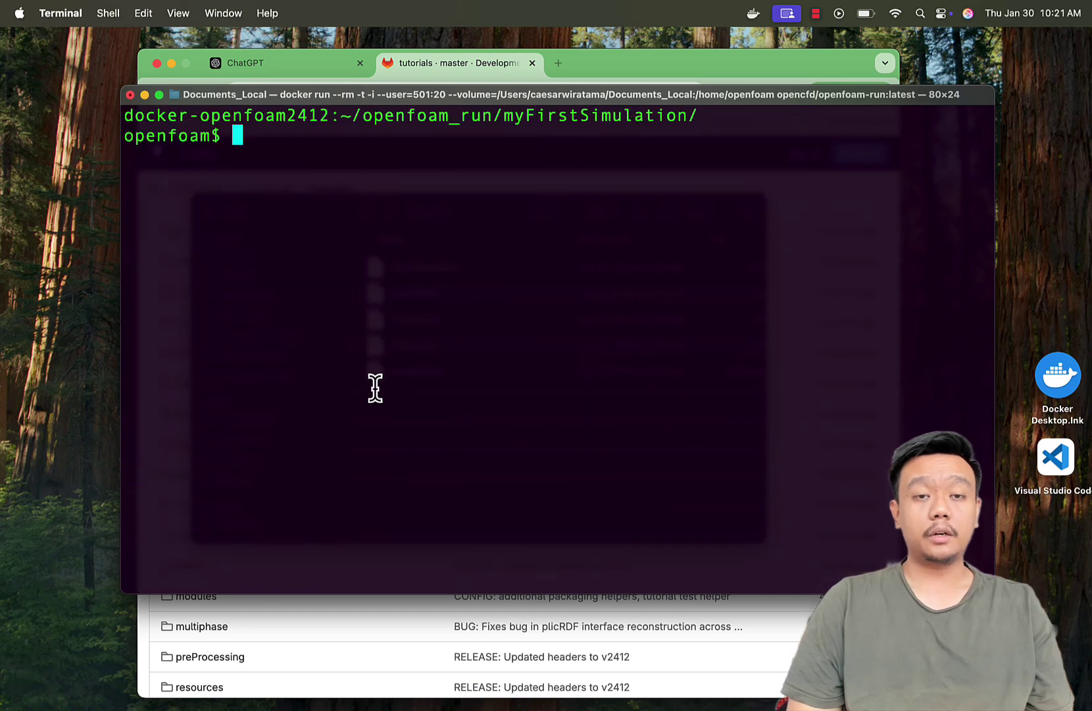
{"action": "type", "text": "ls"}
{"action": "key", "text": "Return"}
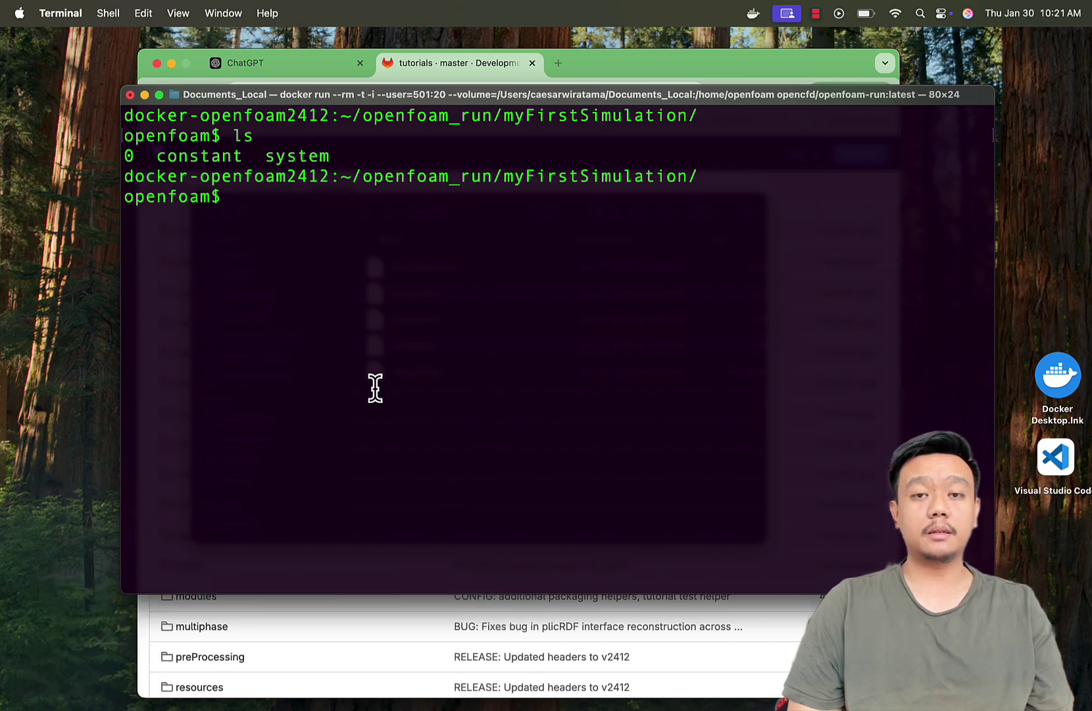
{"action": "type", "text": "blockMesh"}
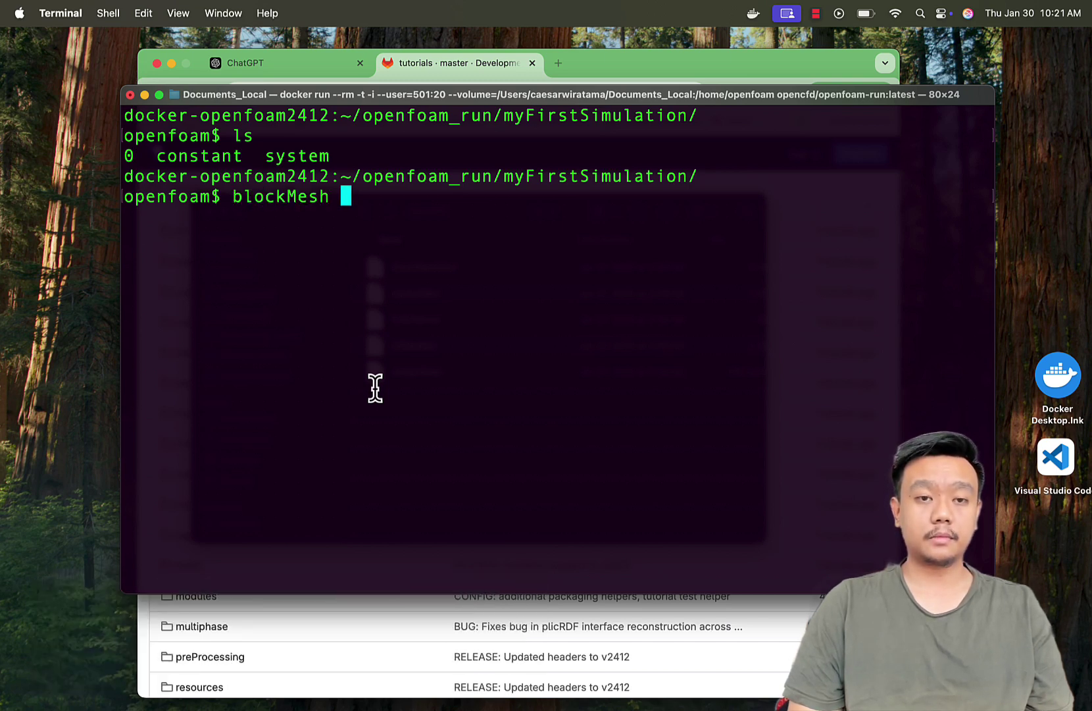
{"action": "key", "text": "Return"}
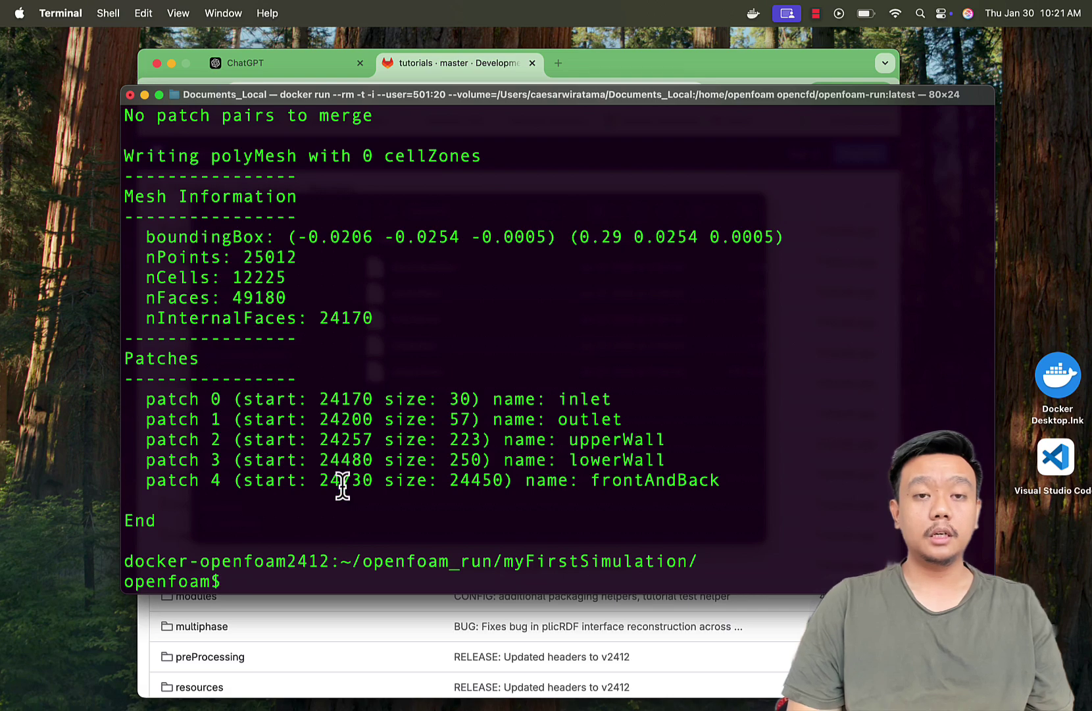
Step: Clear the terminal and run touch trial1.foam in myFirstSimulation
{"action": "scroll", "coordinate": [343, 486], "scroll_direction": "up", "scroll_amount": 2}
{"action": "scroll", "coordinate": [342, 485], "scroll_direction": "up", "scroll_amount": 10}
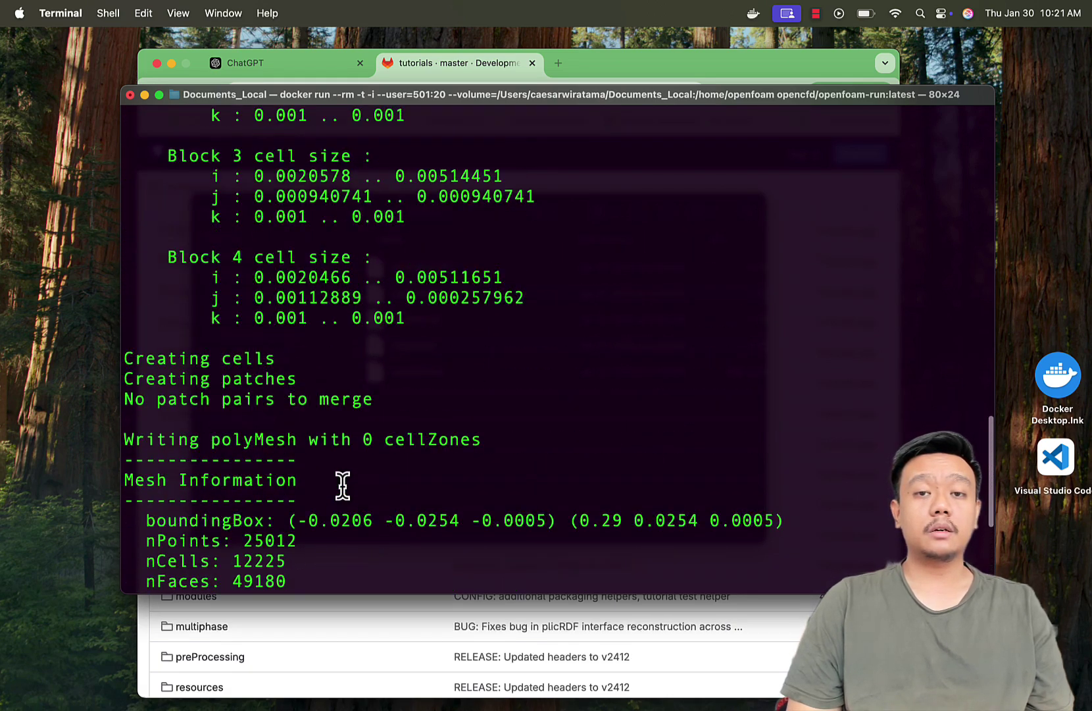
{"action": "scroll", "coordinate": [342, 485], "scroll_direction": "down", "scroll_amount": 12}
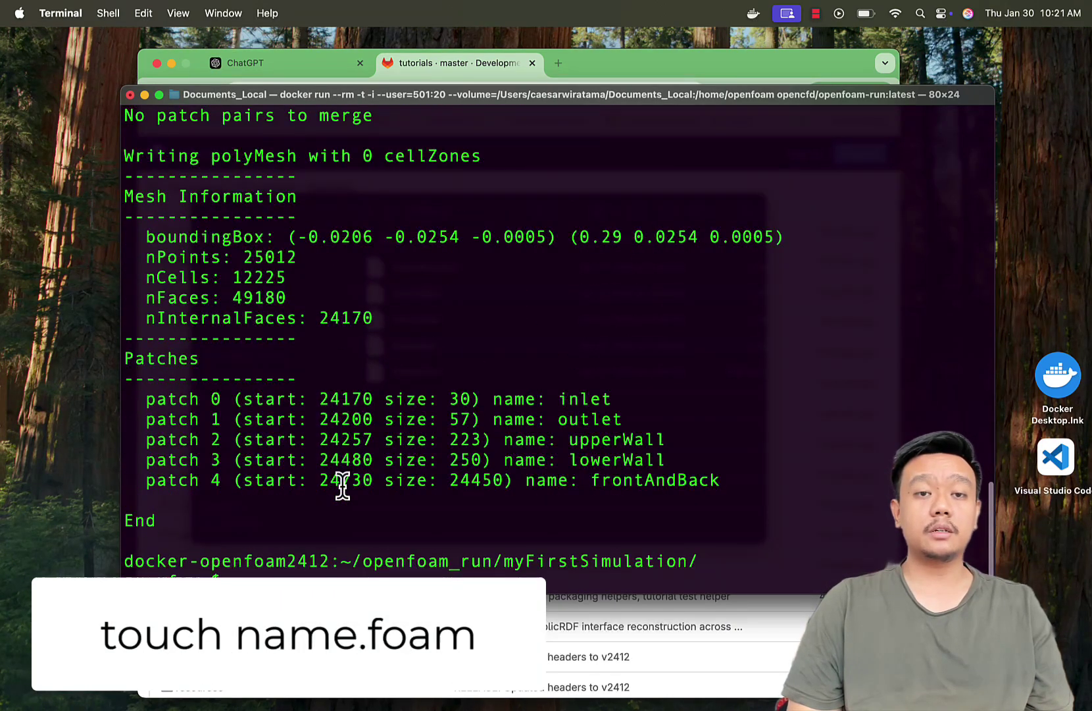
{"action": "key", "text": "ctrl+l"}
{"action": "type", "text": "touc"}
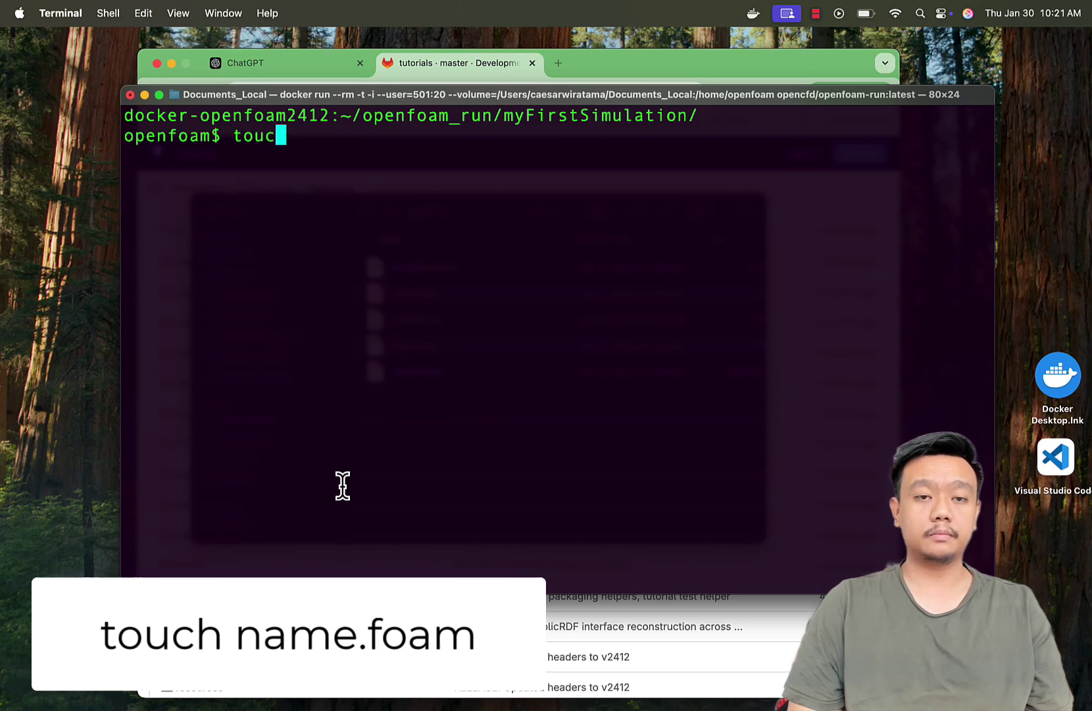
{"action": "type", "text": "h trial1"}
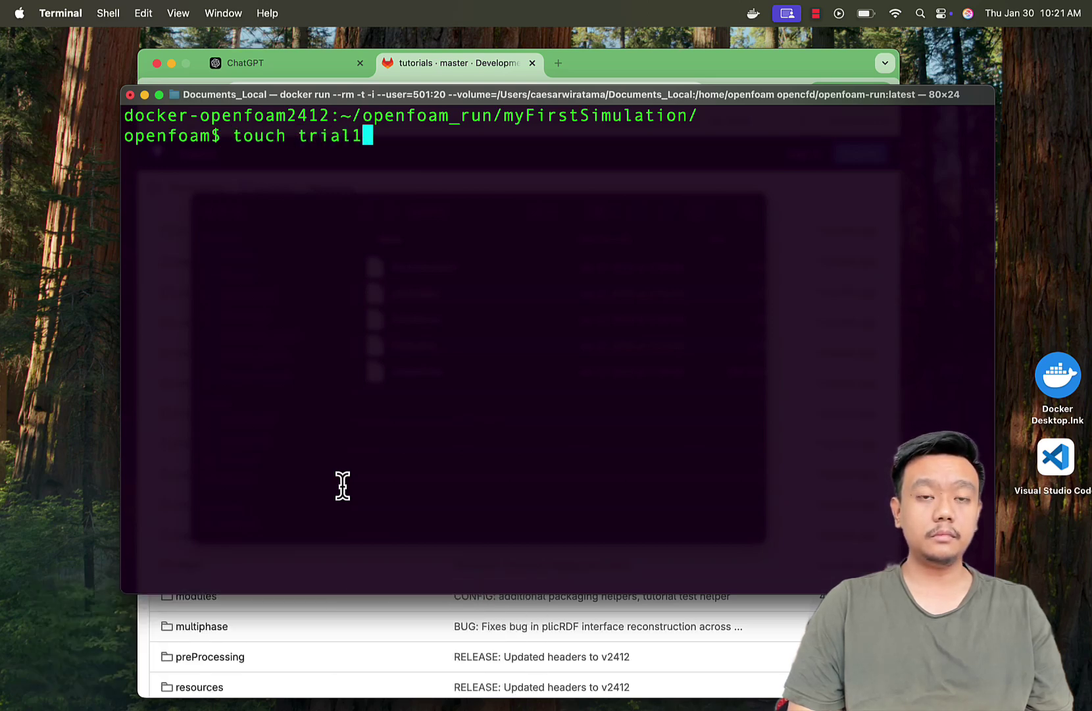
{"action": "type", "text": ".foa"}
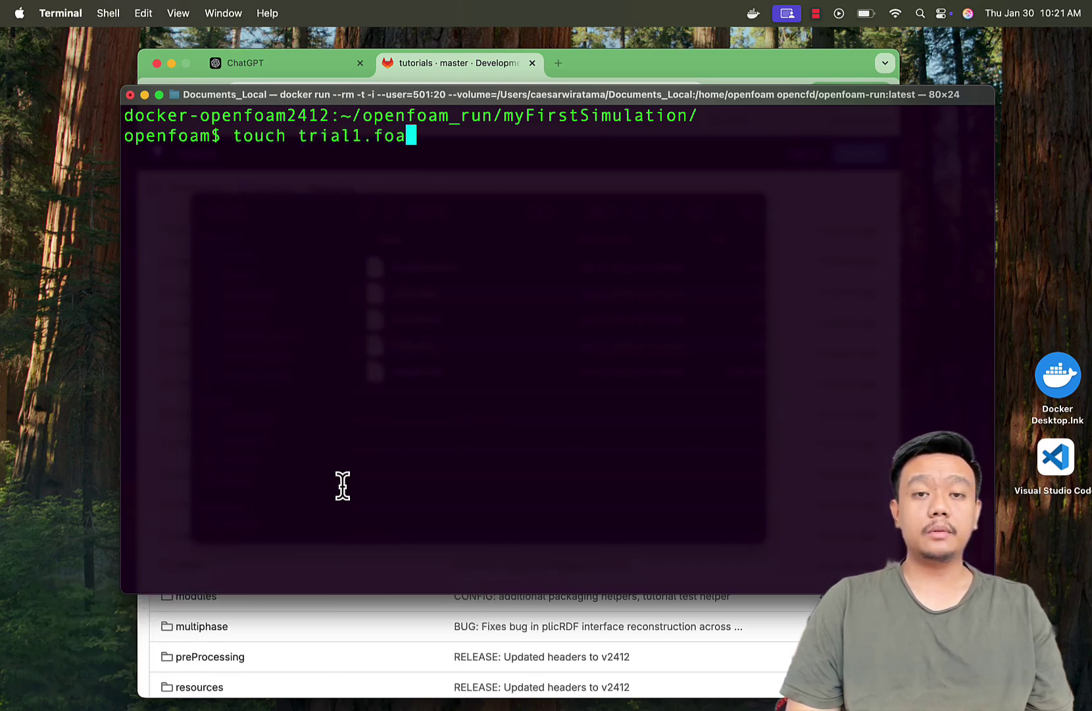
{"action": "type", "text": "m"}
{"action": "key", "text": "Return"}
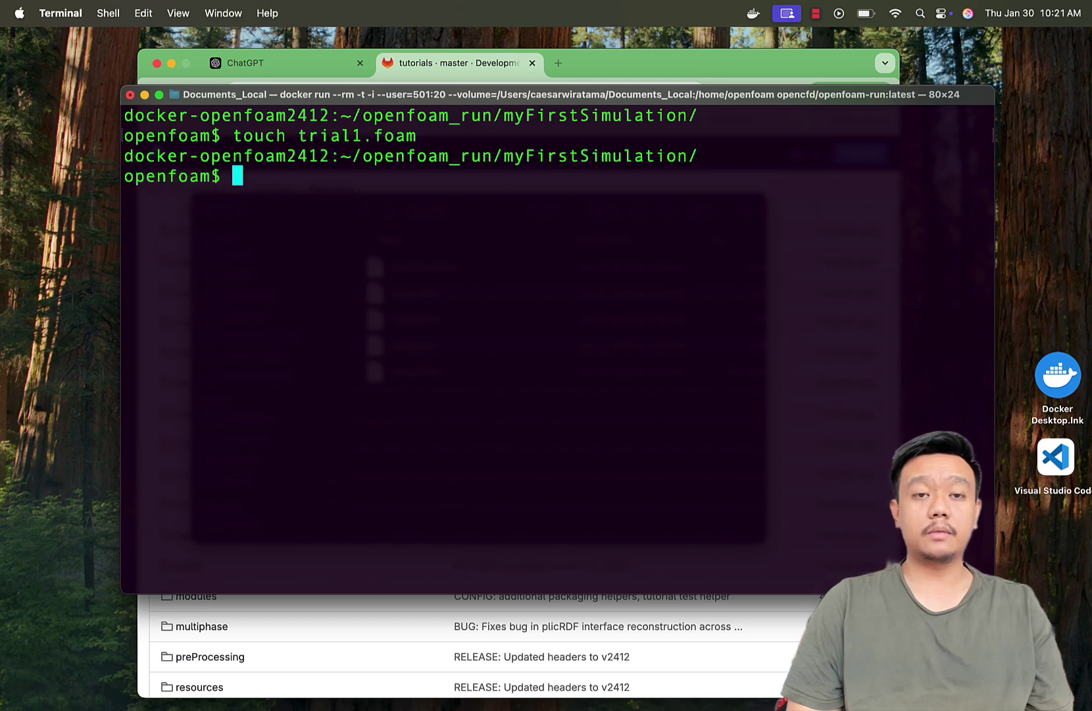
Step: Locate trial1.foam in the myFirstSimulation folder and launch ParaView, dismissing its welcome window
{"action": "left_click", "coordinate": [137, 678]}
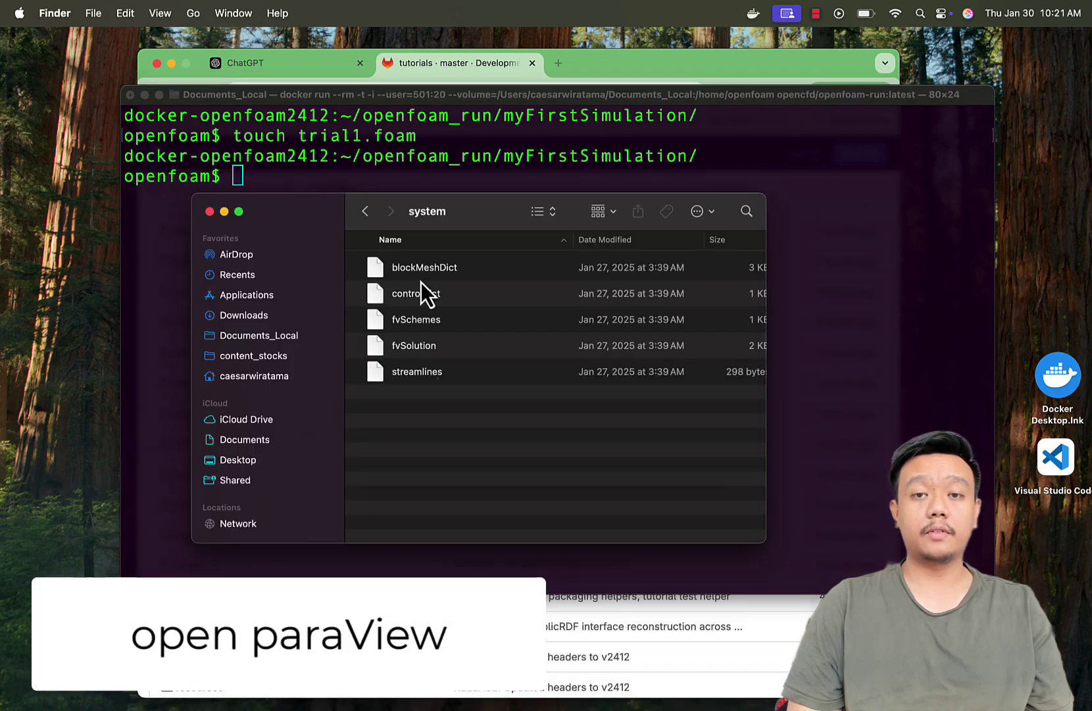
{"action": "left_click", "coordinate": [365, 212]}
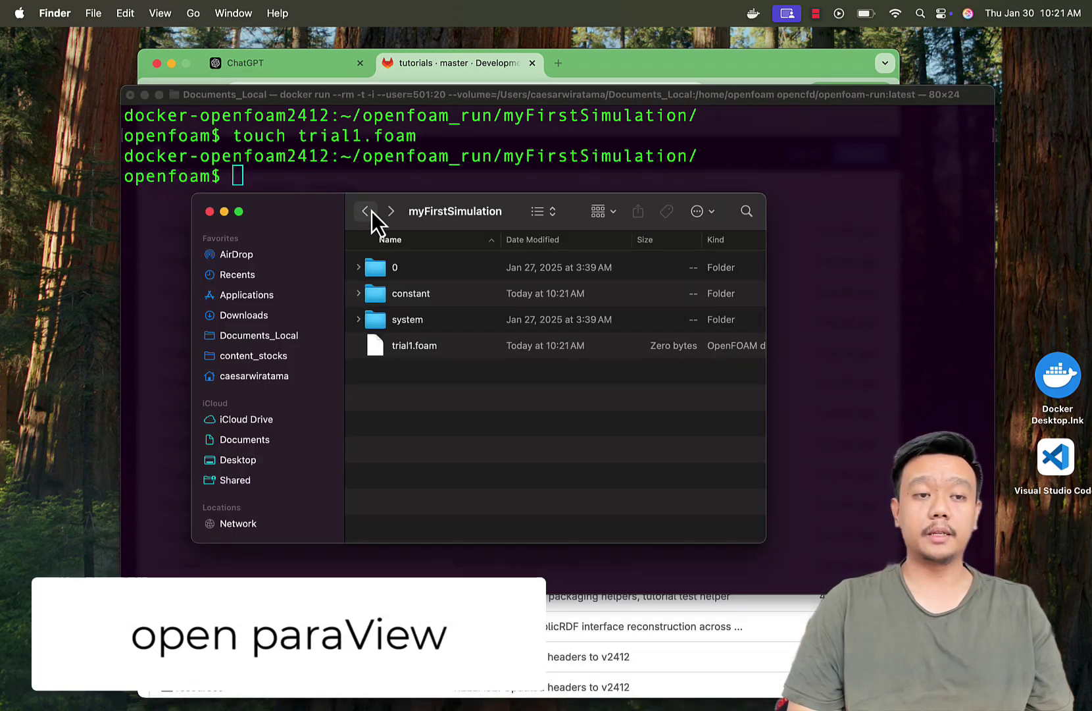
{"action": "left_click", "coordinate": [421, 346]}
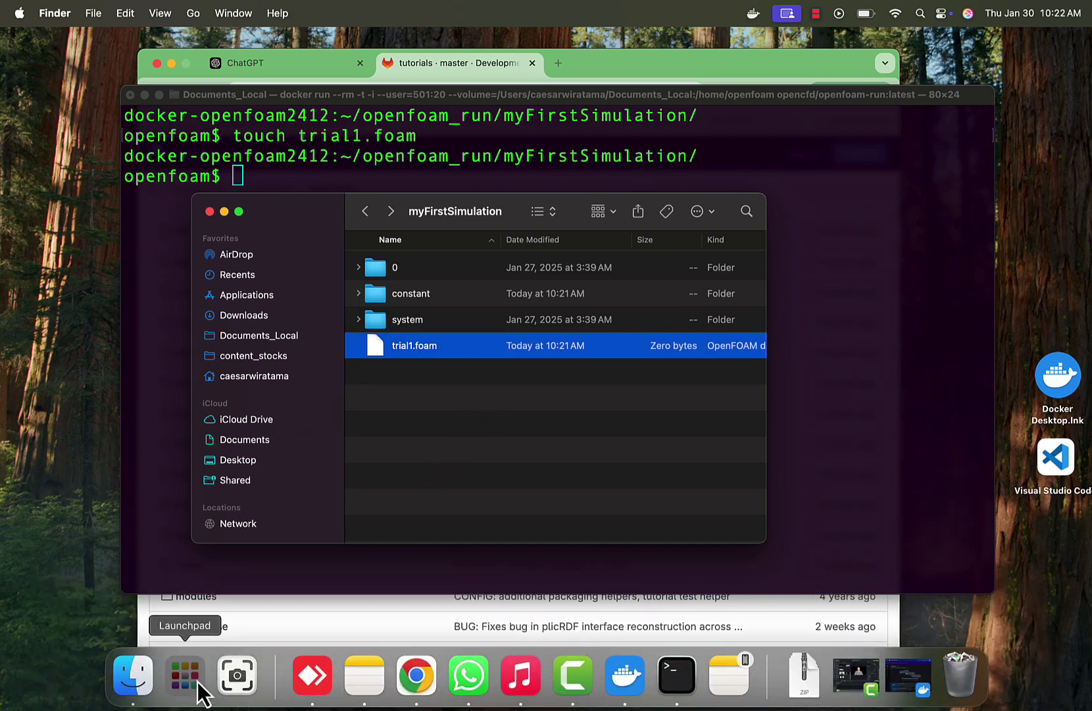
{"action": "left_click", "coordinate": [198, 683]}
{"action": "type", "text": "para"}
{"action": "left_click", "coordinate": [559, 113]}
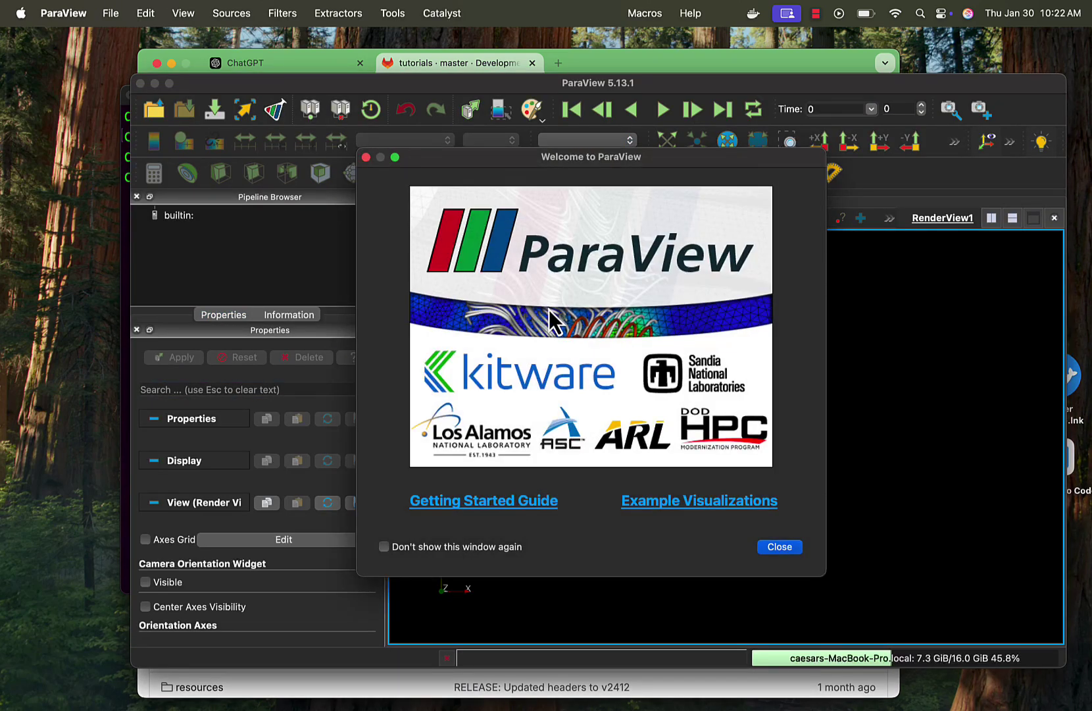
{"action": "left_click", "coordinate": [774, 551]}
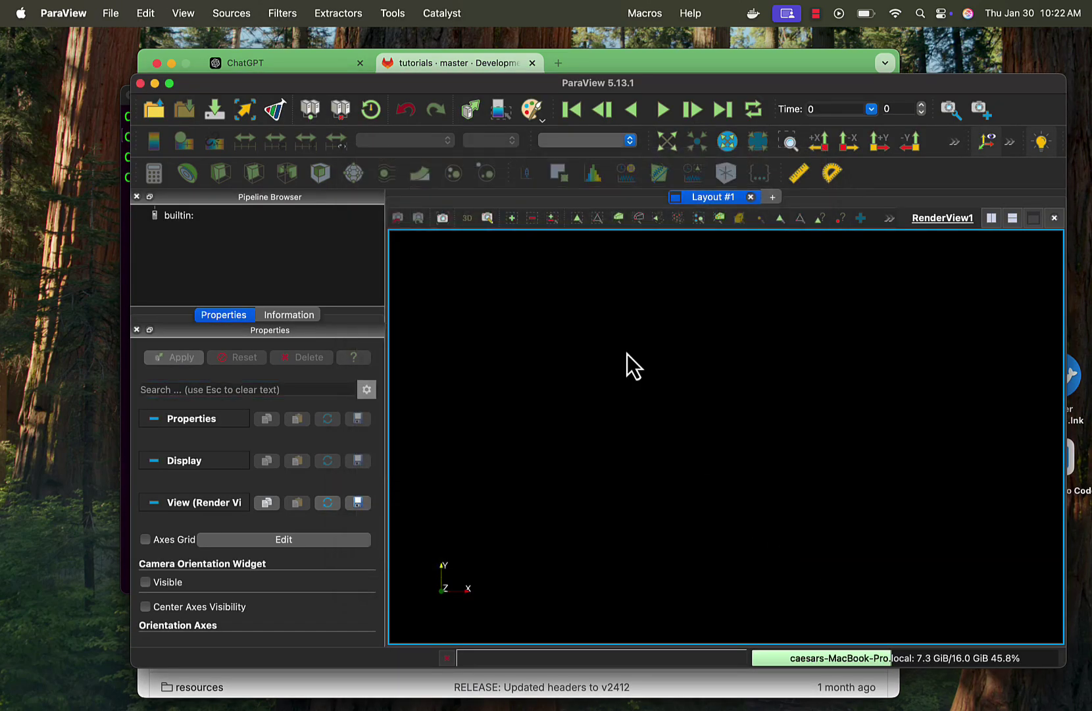
Step: Drag trial1.foam into ParaView's render view and apply it to display the mesh
{"action": "left_click", "coordinate": [102, 678]}
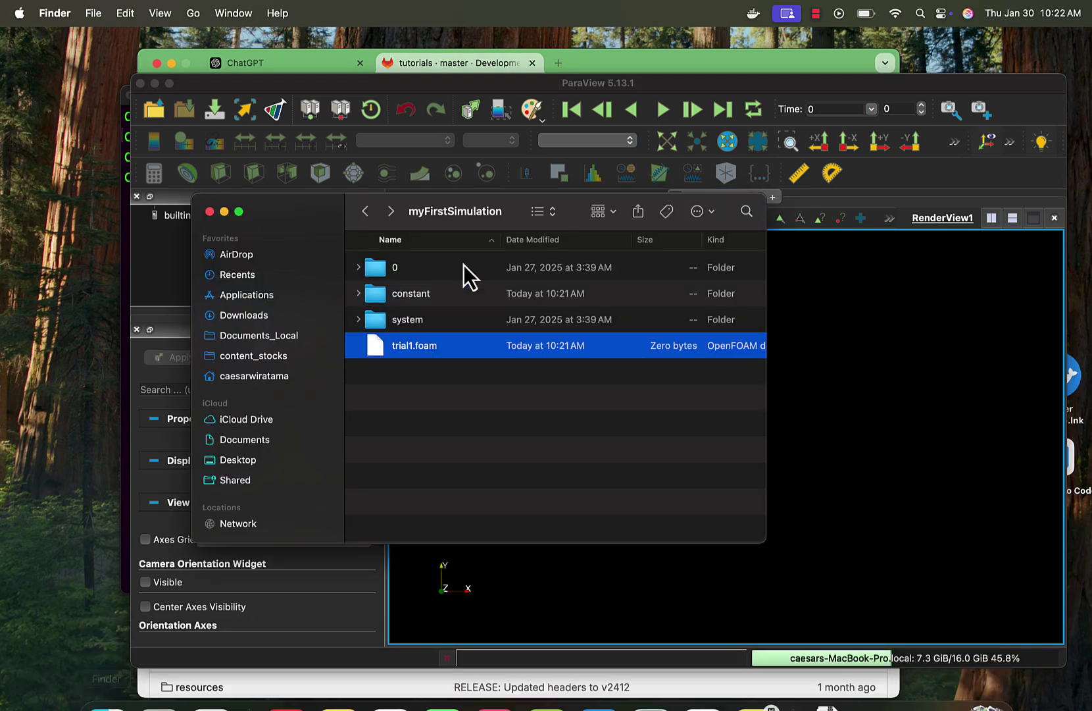
{"action": "left_click_drag", "start_coordinate": [413, 362], "coordinate": [832, 383]}
{"action": "left_click", "coordinate": [599, 583]}
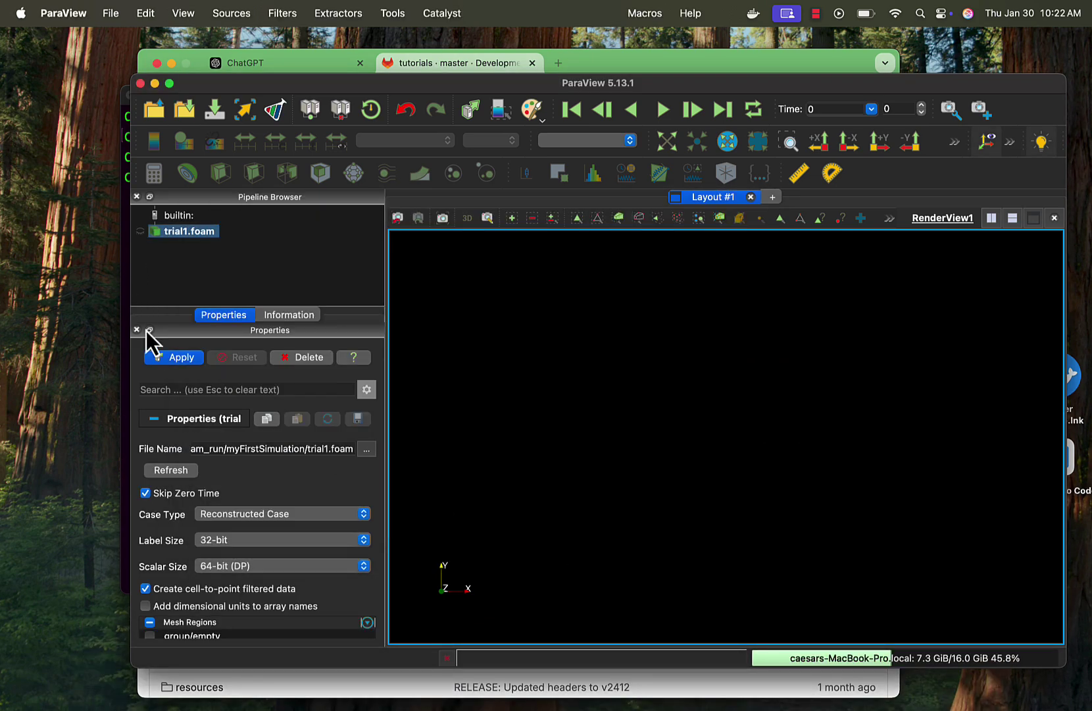
{"action": "left_click", "coordinate": [178, 358]}
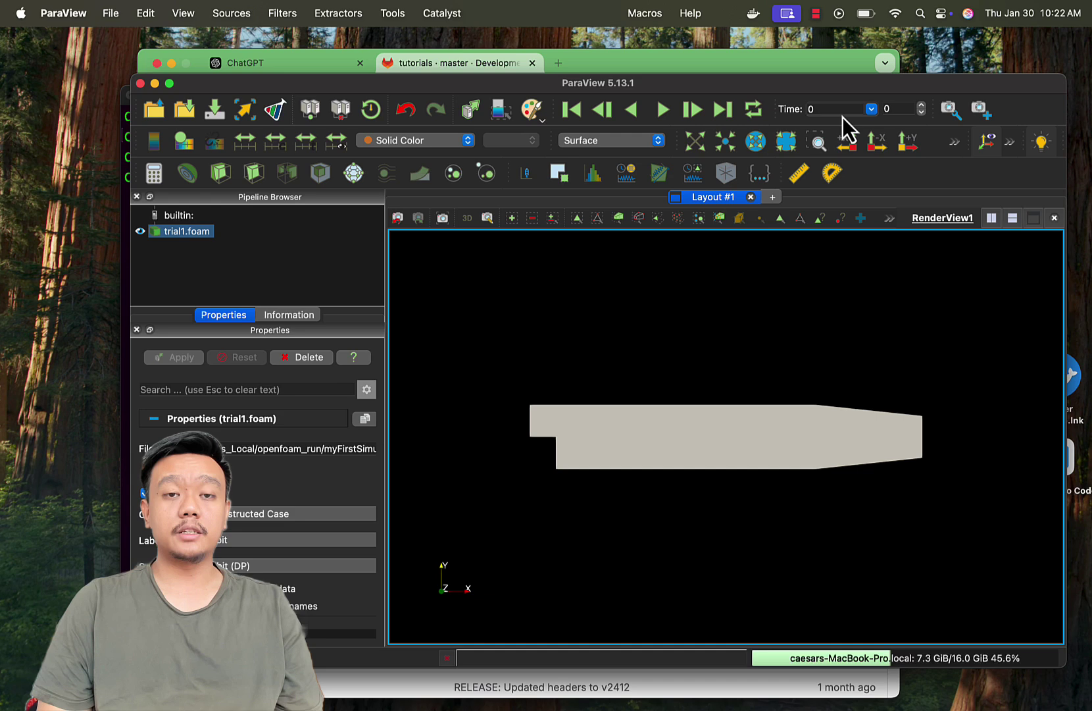
Step: Display the mesh as Surface With Edges and rotate it slightly
{"action": "left_click", "coordinate": [604, 140]}
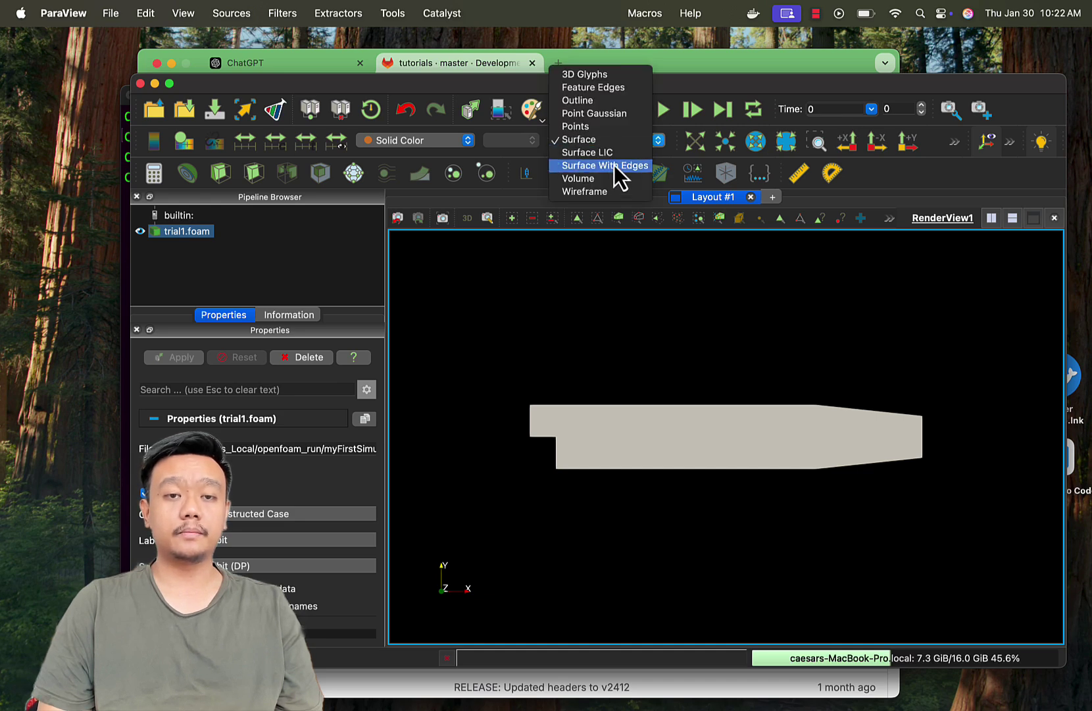
{"action": "left_click", "coordinate": [609, 166]}
{"action": "left_click_drag", "start_coordinate": [723, 402], "coordinate": [706, 423]}
{"action": "left_click", "coordinate": [651, 438]}
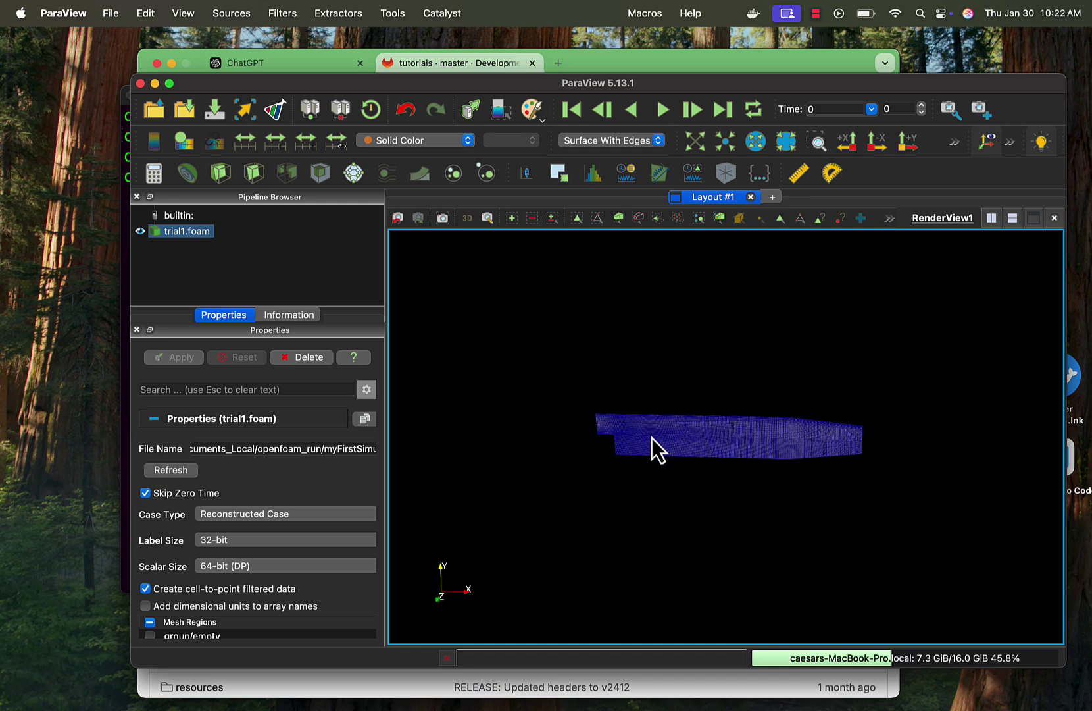
{"action": "scroll", "coordinate": [651, 438], "scroll_direction": "up", "scroll_amount": 5}
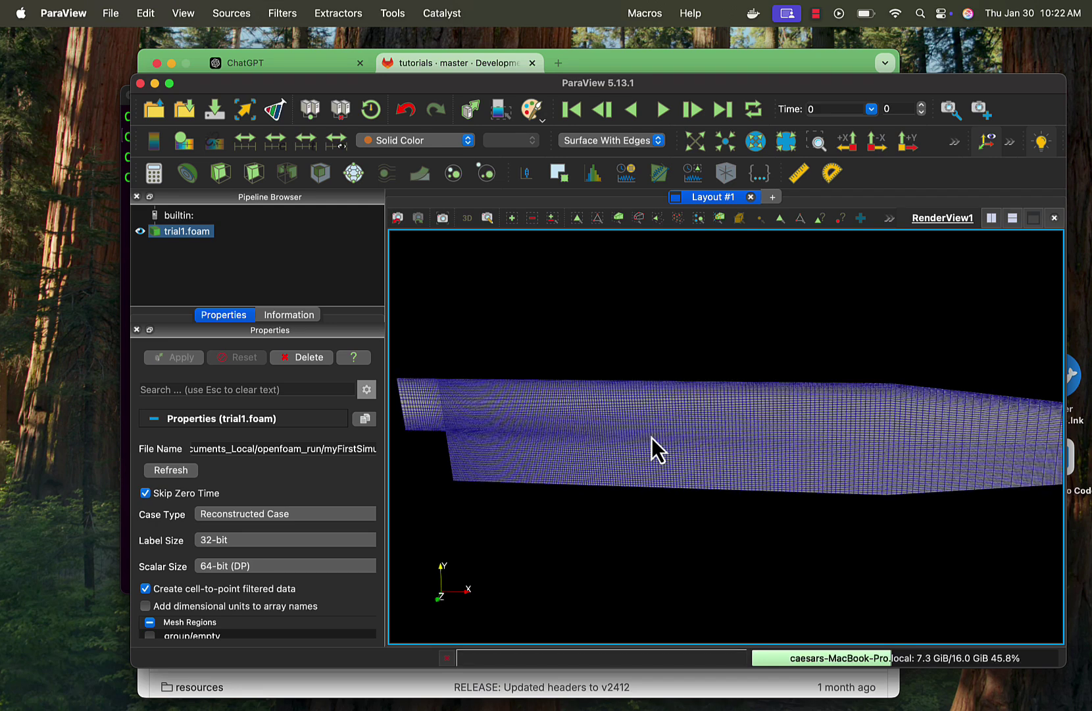
Step: Reset the camera and try the -X, Y and Z view directions, ending on the -Z face-on view
{"action": "left_click", "coordinate": [708, 152]}
{"action": "left_click", "coordinate": [873, 143]}
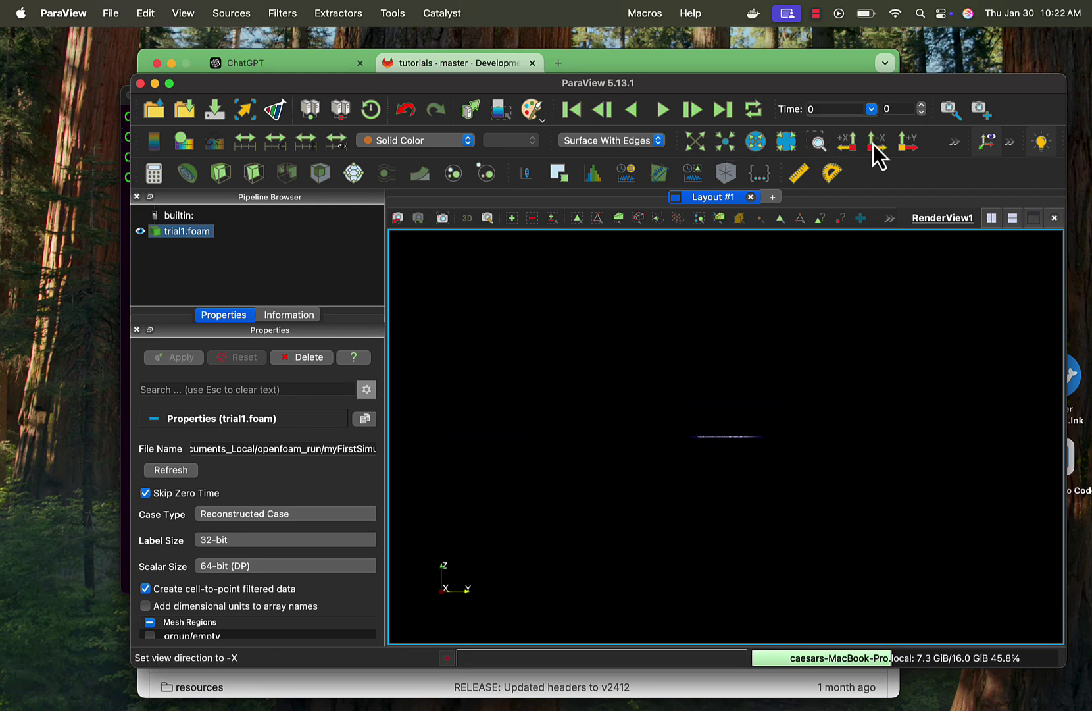
{"action": "left_click", "coordinate": [908, 142]}
{"action": "left_click", "coordinate": [954, 143]}
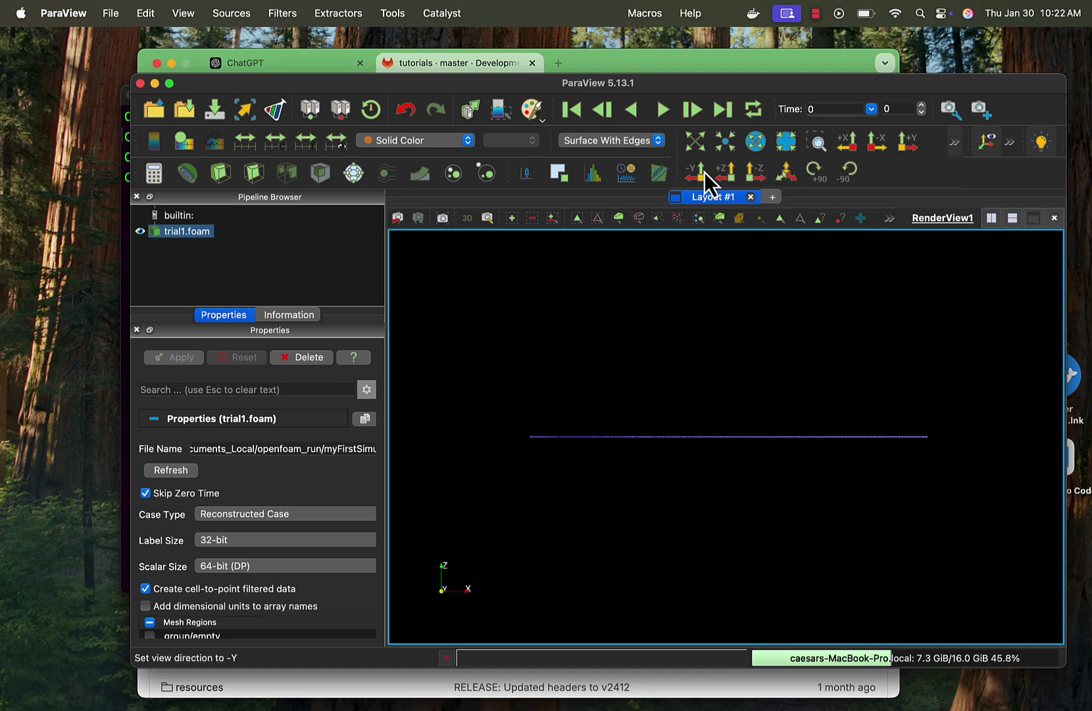
{"action": "left_click", "coordinate": [721, 172]}
{"action": "left_click", "coordinate": [753, 173]}
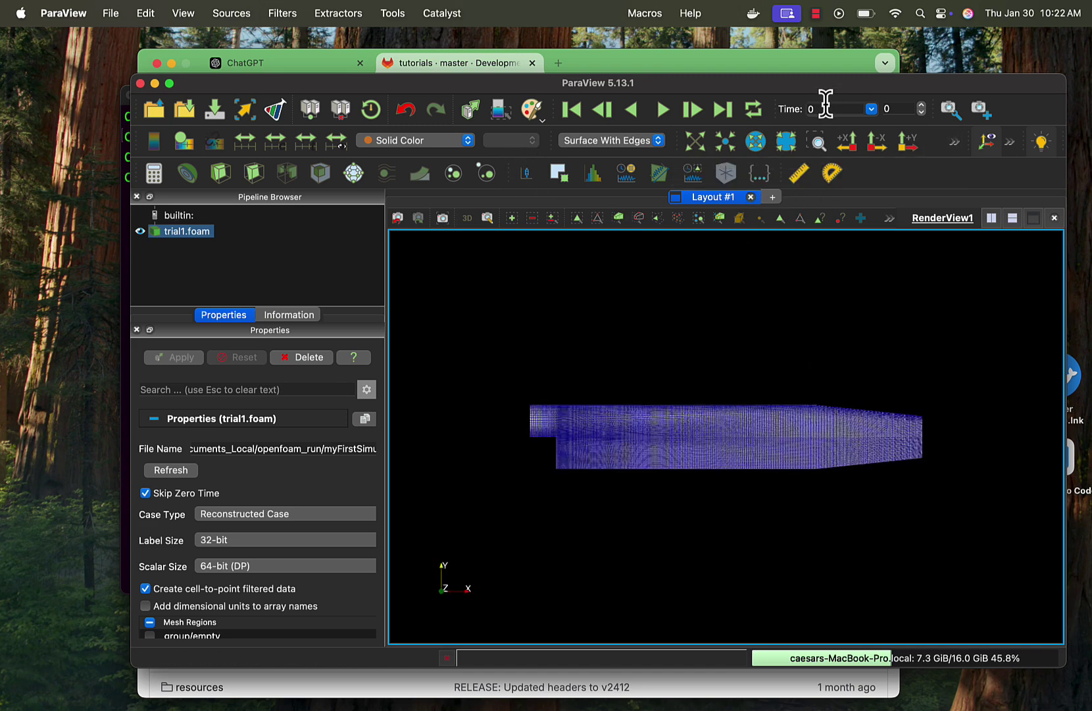
Step: Switch the render view to the White Background palette, then return to the Terminal
{"action": "left_click_drag", "start_coordinate": [817, 93], "coordinate": [743, 48]}
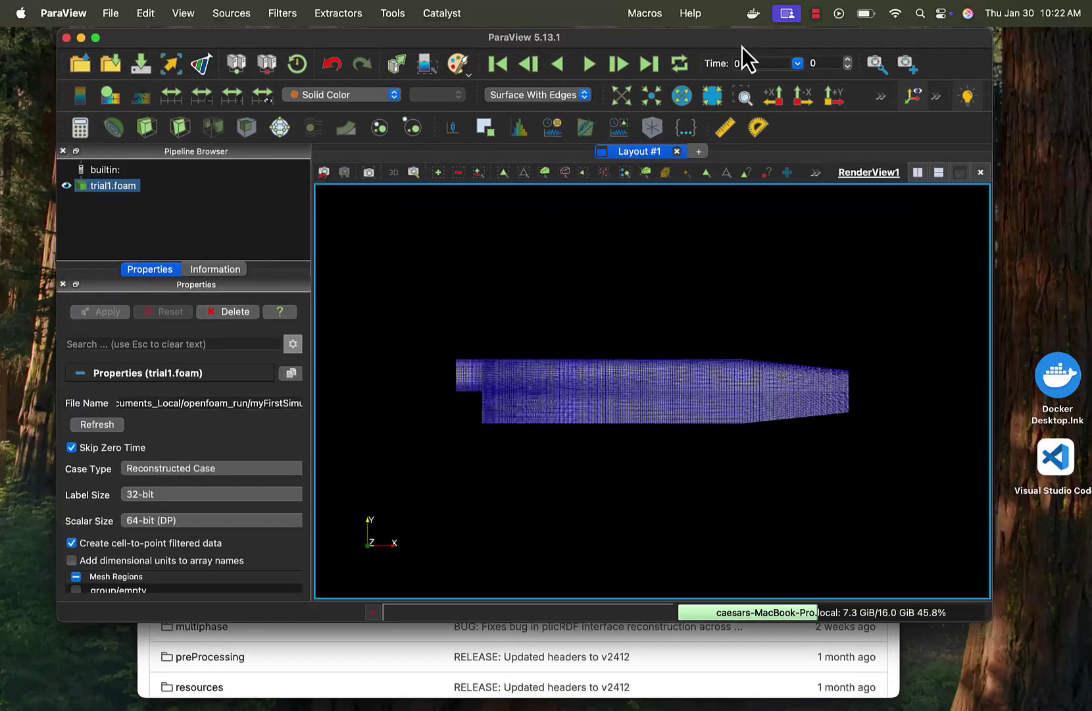
{"action": "left_click", "coordinate": [457, 65]}
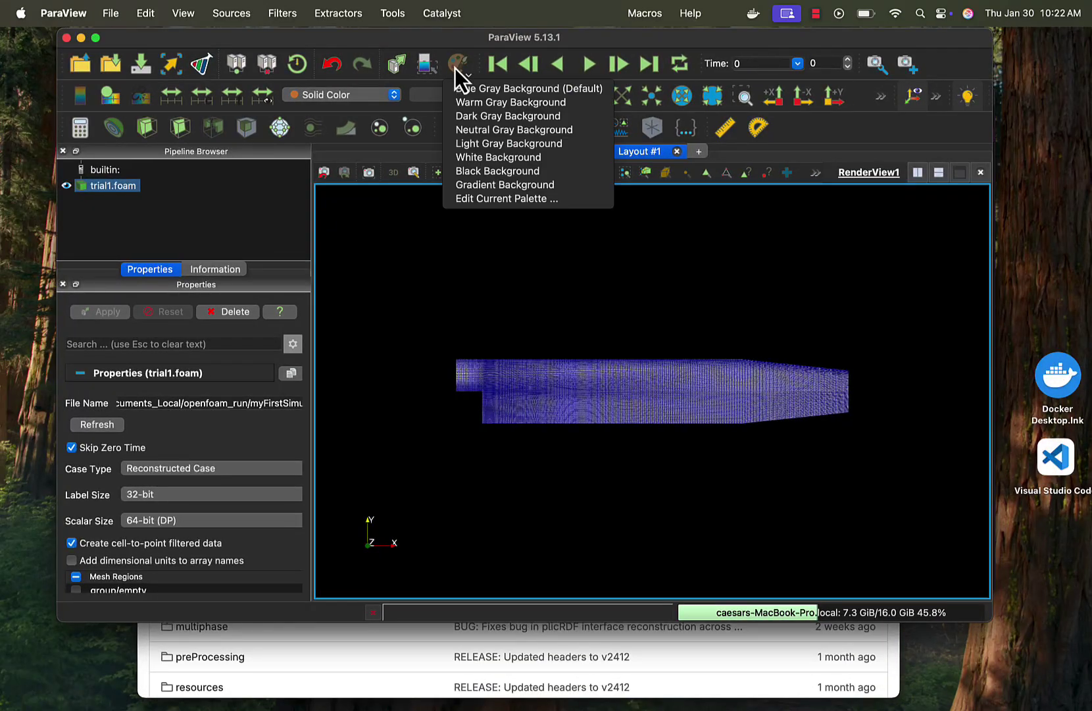
{"action": "left_click", "coordinate": [499, 160]}
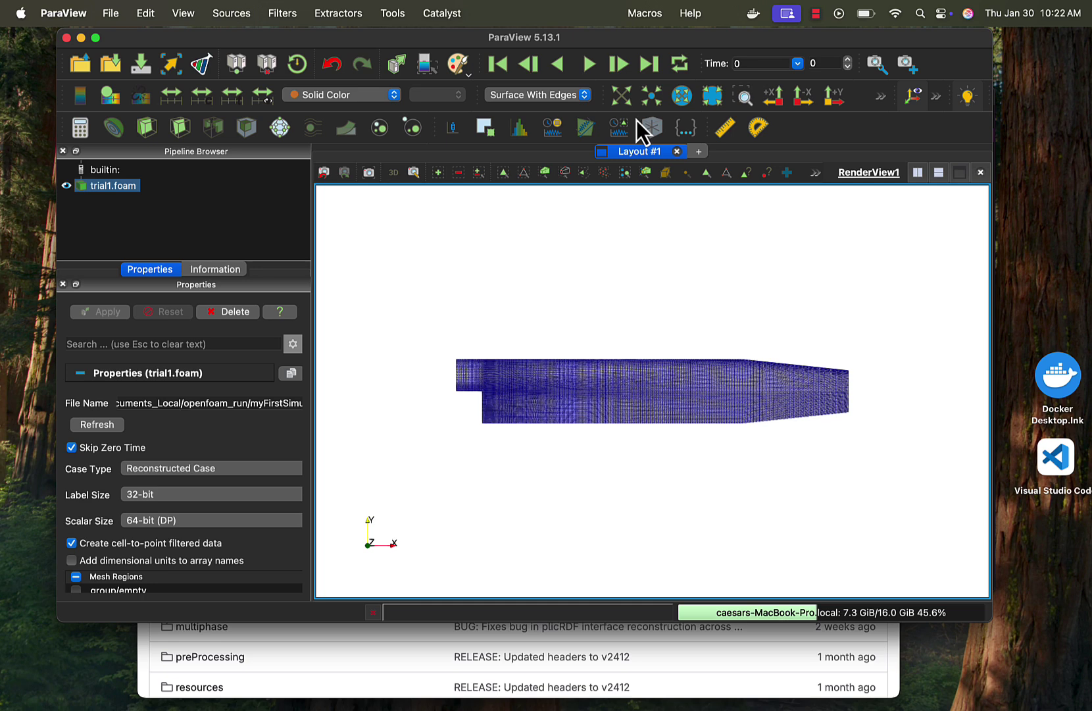
{"action": "scroll", "coordinate": [642, 379], "scroll_direction": "down", "scroll_amount": 2}
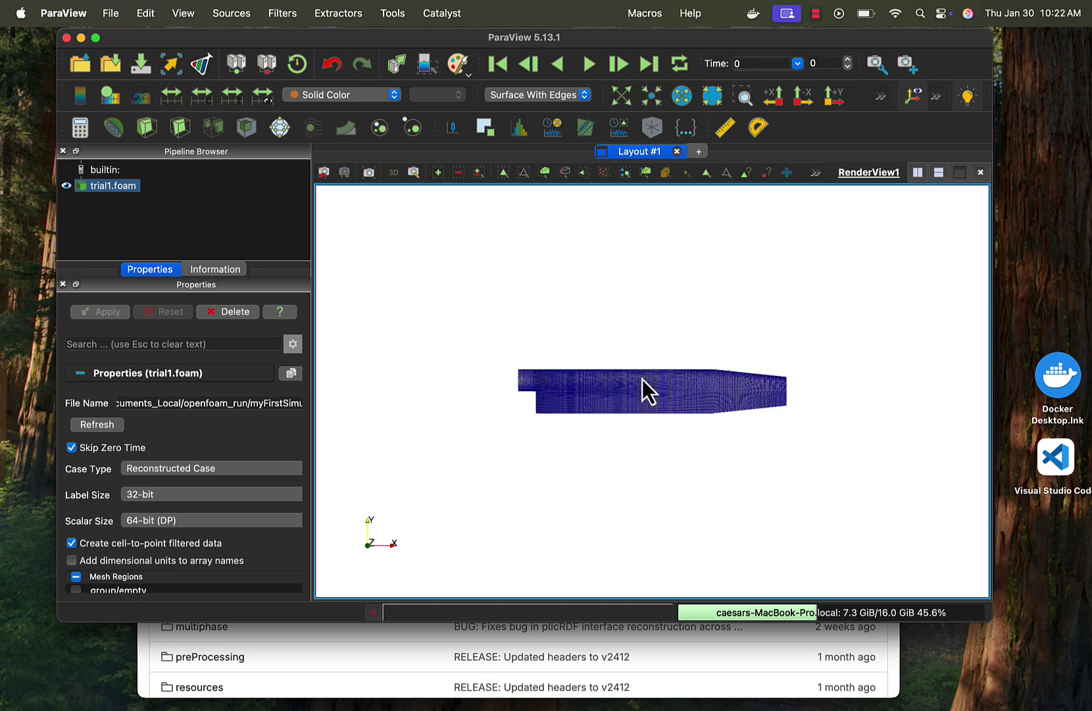
{"action": "scroll", "coordinate": [642, 379], "scroll_direction": "up", "scroll_amount": 5}
{"action": "scroll", "coordinate": [642, 379], "scroll_direction": "up", "scroll_amount": 2}
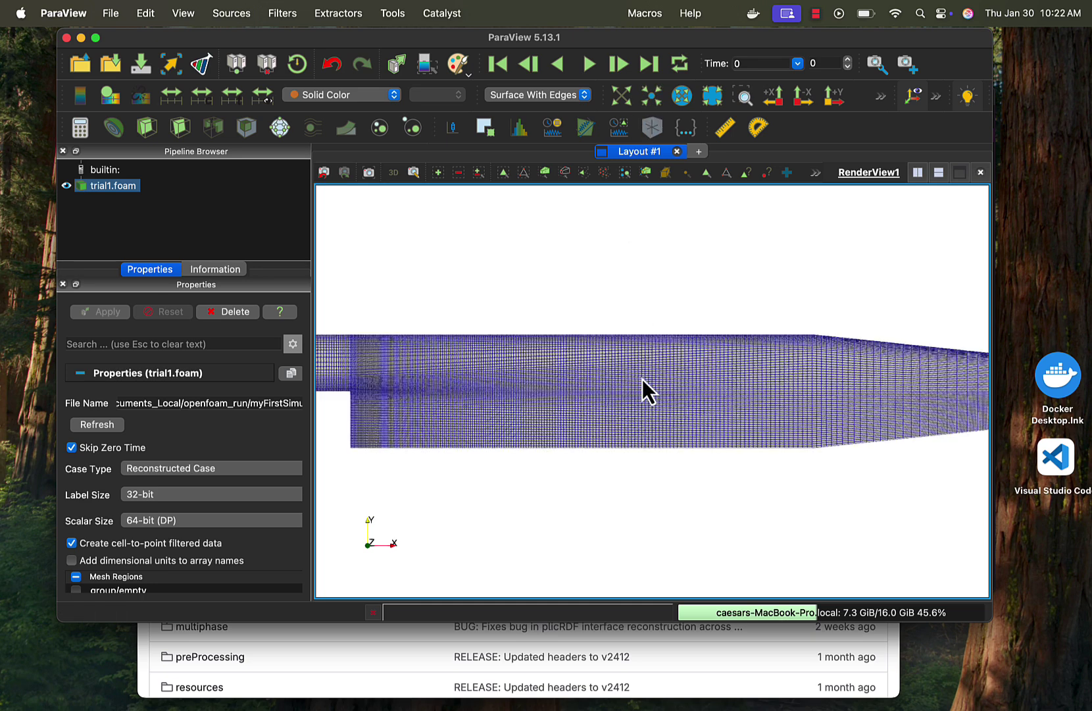
{"action": "scroll", "coordinate": [642, 381], "scroll_direction": "down", "scroll_amount": 2}
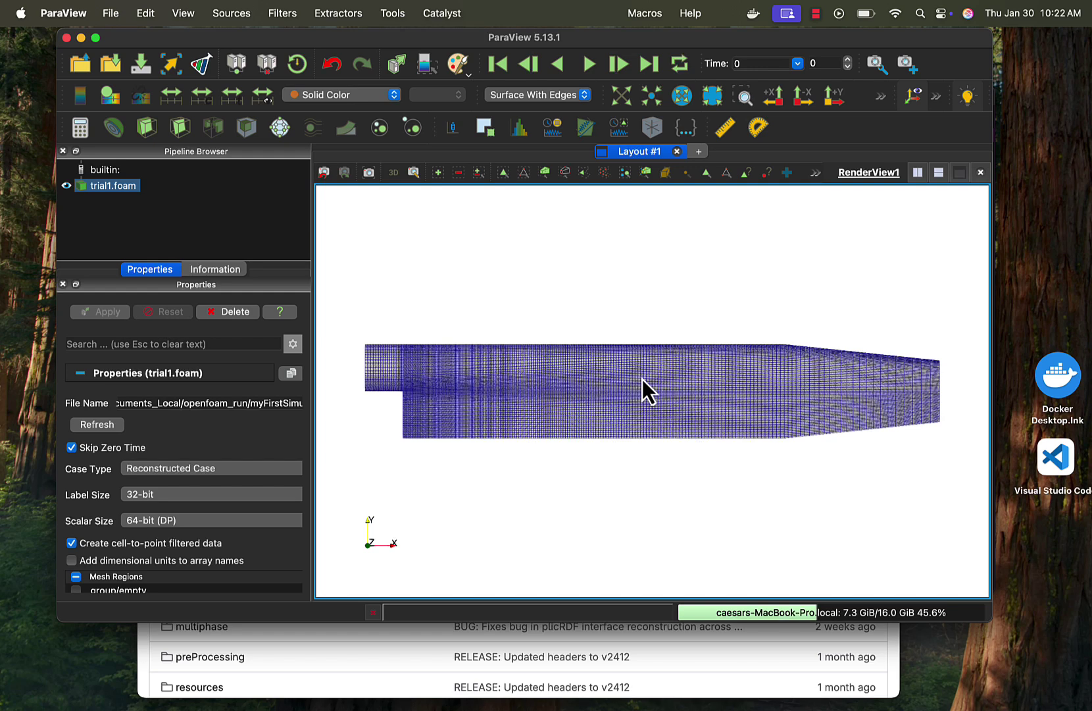
{"action": "left_click", "coordinate": [651, 693]}
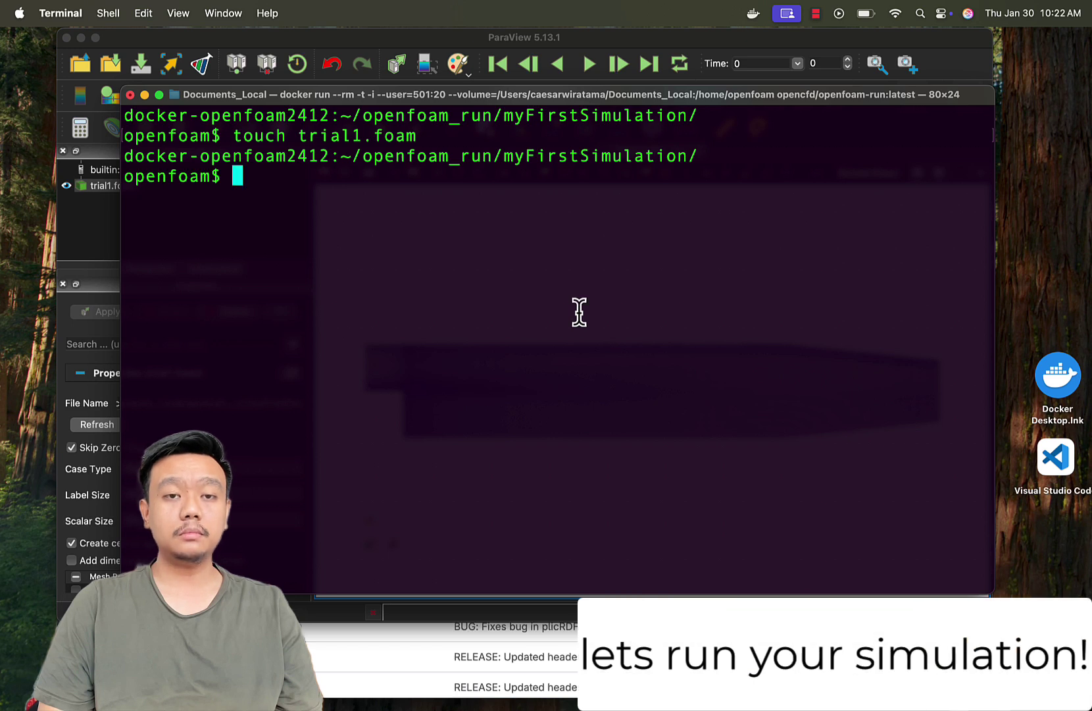
Step: List the case folder with ls, then try nano system/controlDict, which reports command not found
{"action": "type", "text": "ls"}
{"action": "key", "text": "Return"}
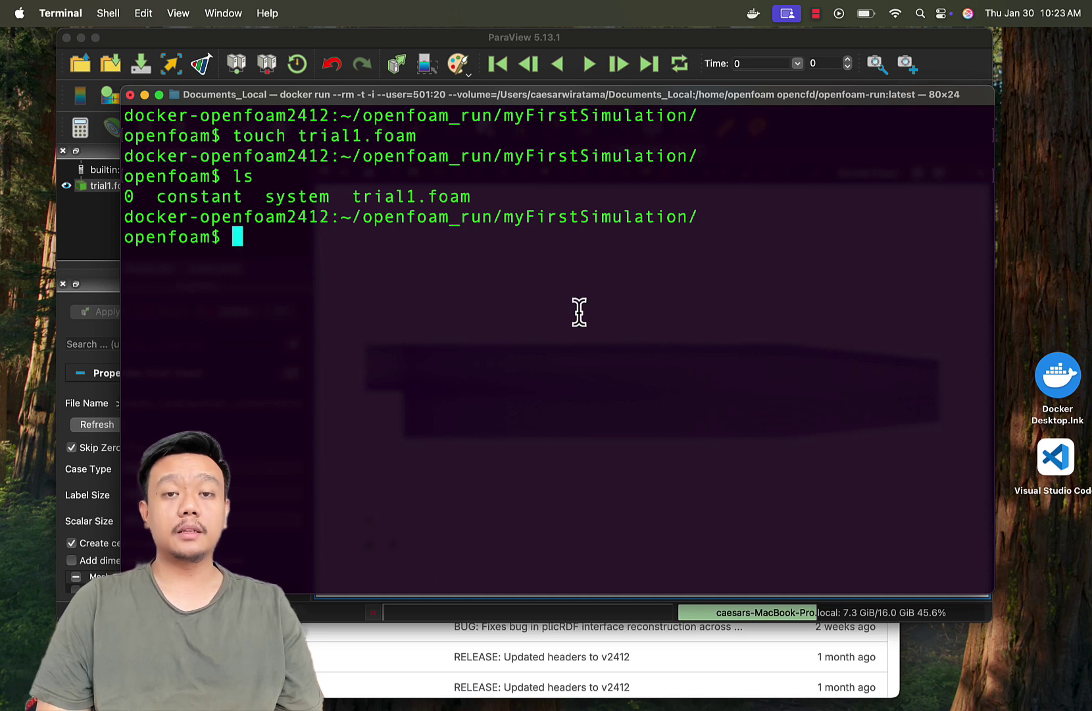
{"action": "type", "text": "nano "}
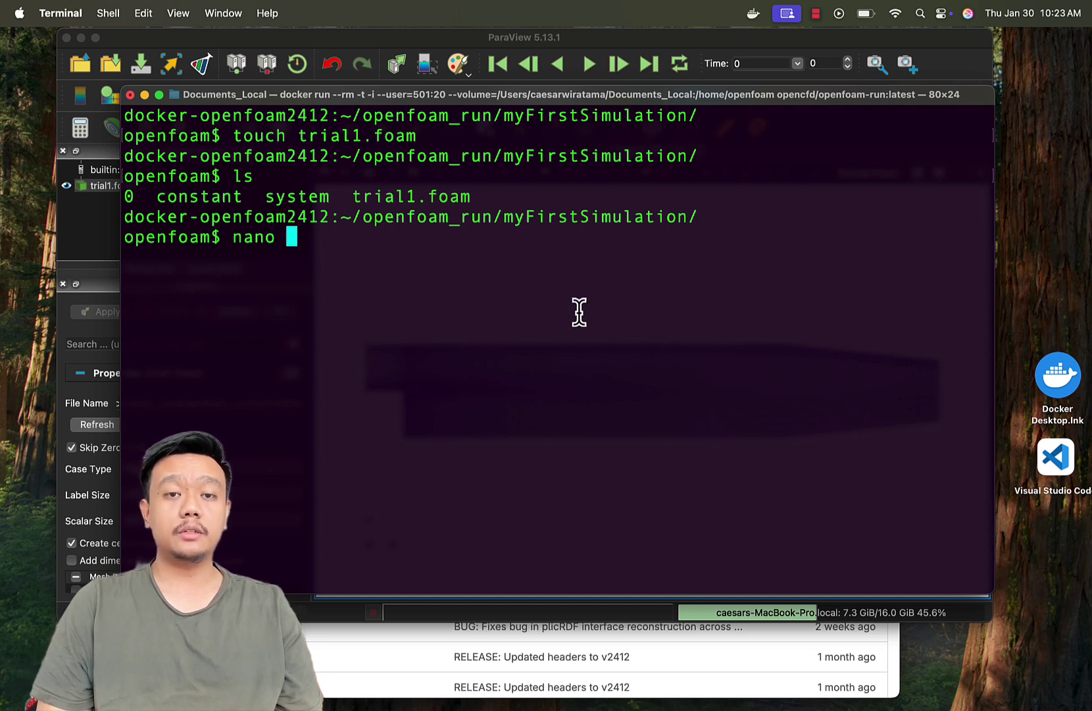
{"action": "type", "text": "s"}
{"action": "key", "text": "Tab"}
{"action": "type", "text": "c"}
{"action": "key", "text": "Tab"}
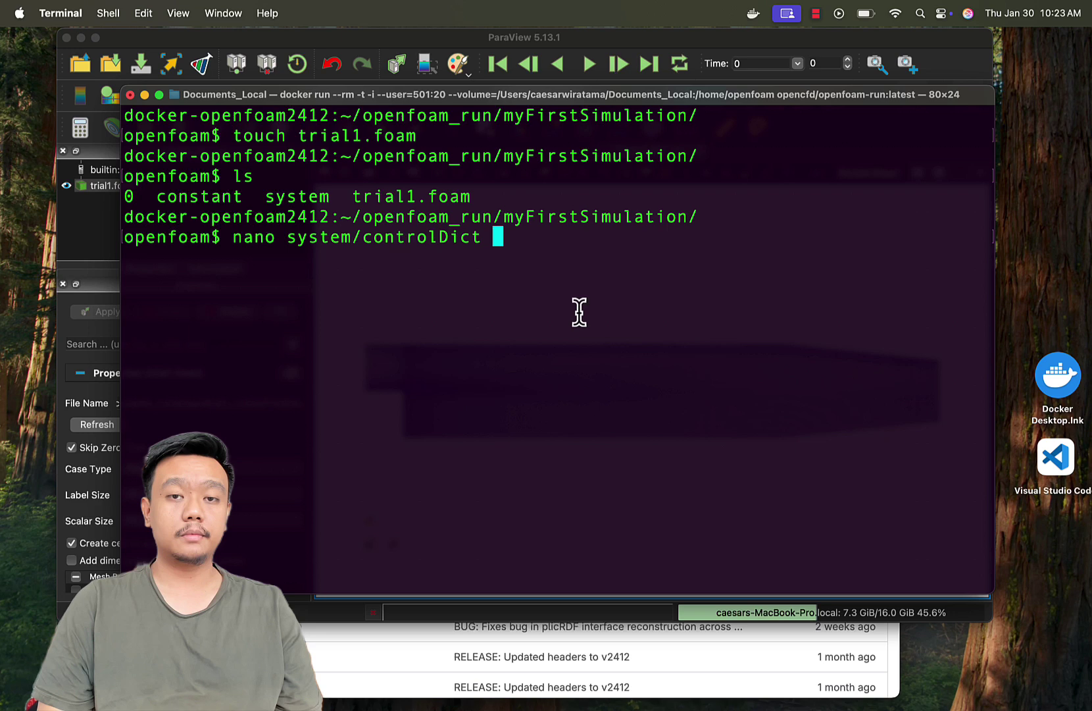
{"action": "key", "text": "Return"}
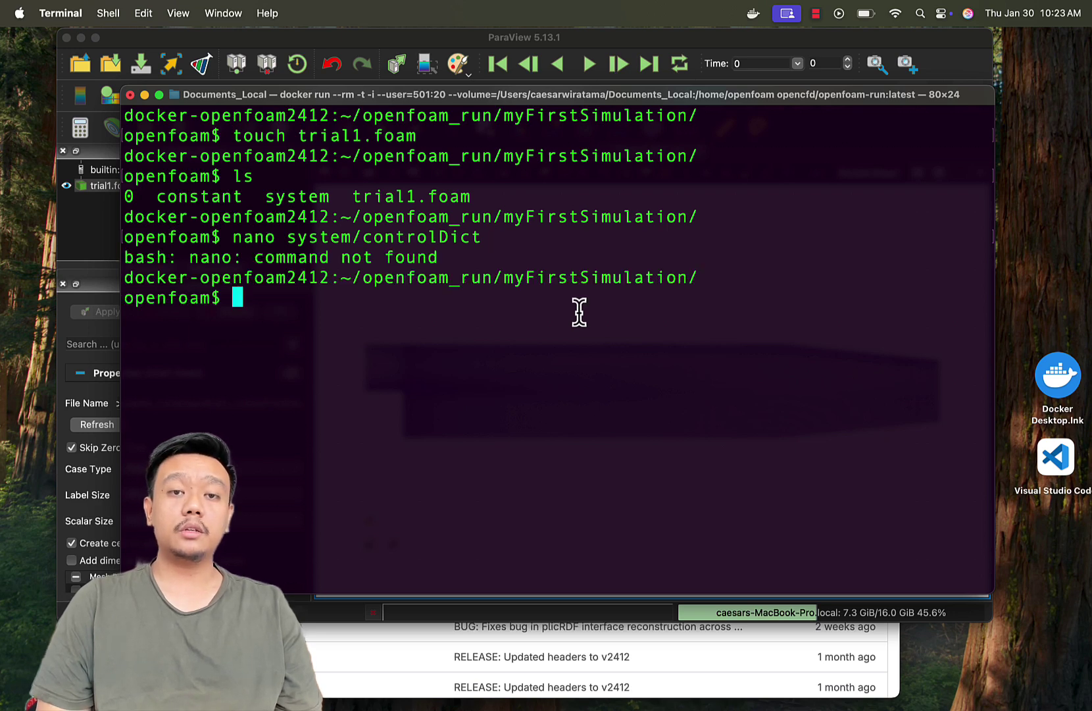
Step: Open system/controlDict from the myFirstSimulation folder with TextEdit
{"action": "mouse_move", "coordinate": [283, 708]}
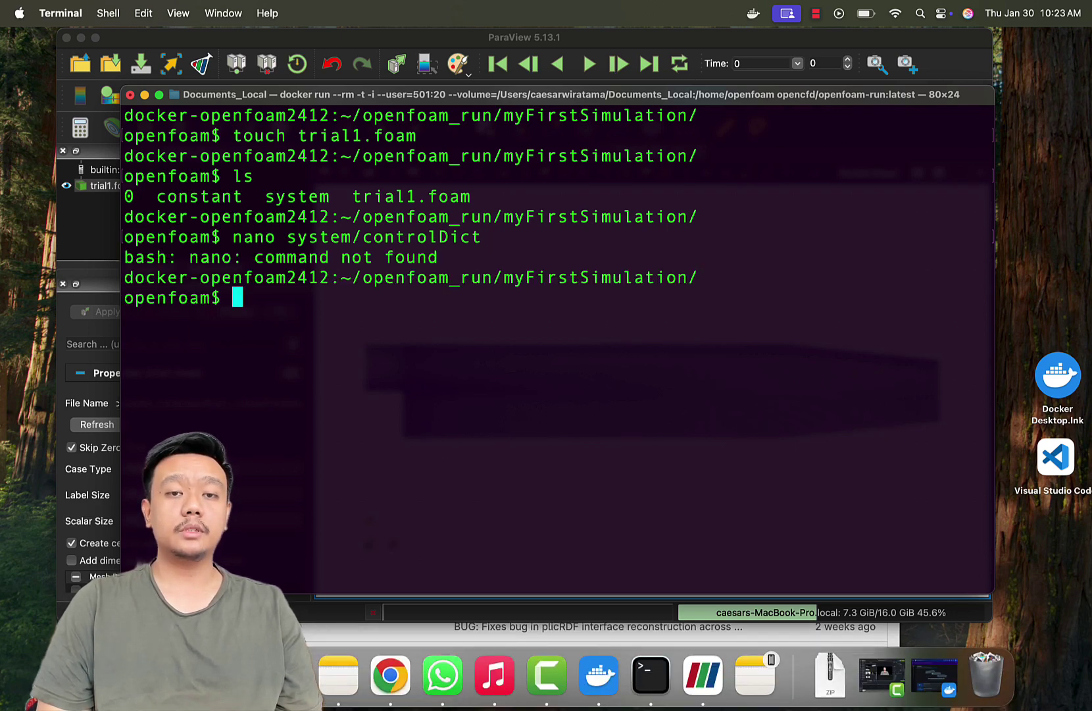
{"action": "left_click", "coordinate": [285, 674]}
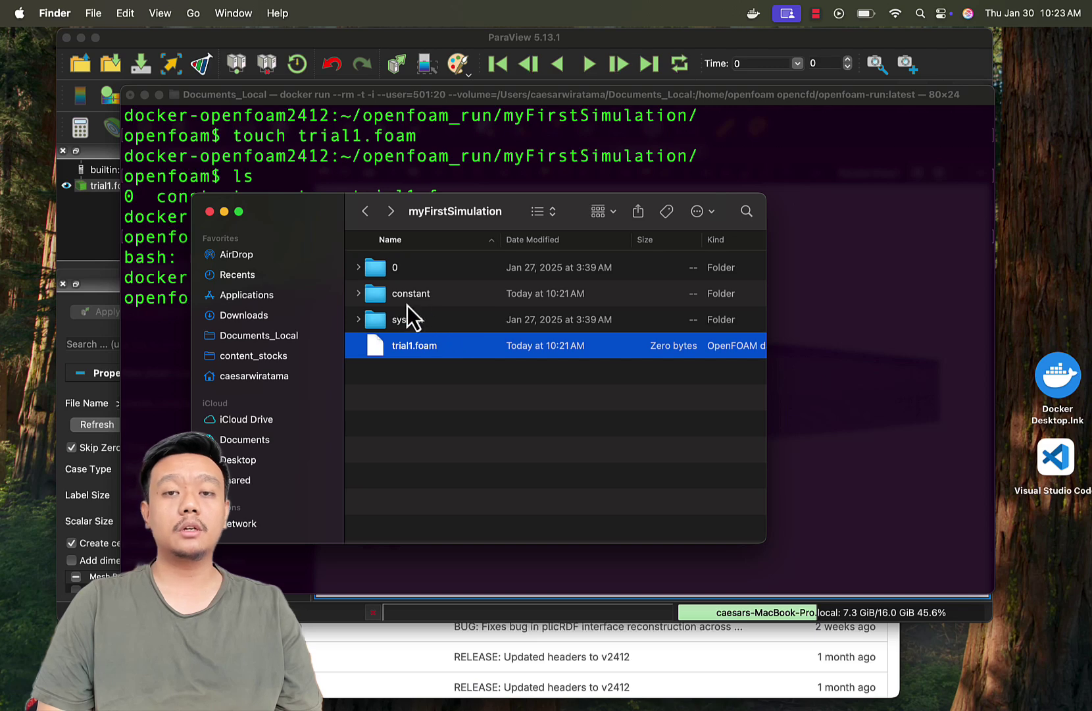
{"action": "double_click", "coordinate": [382, 321]}
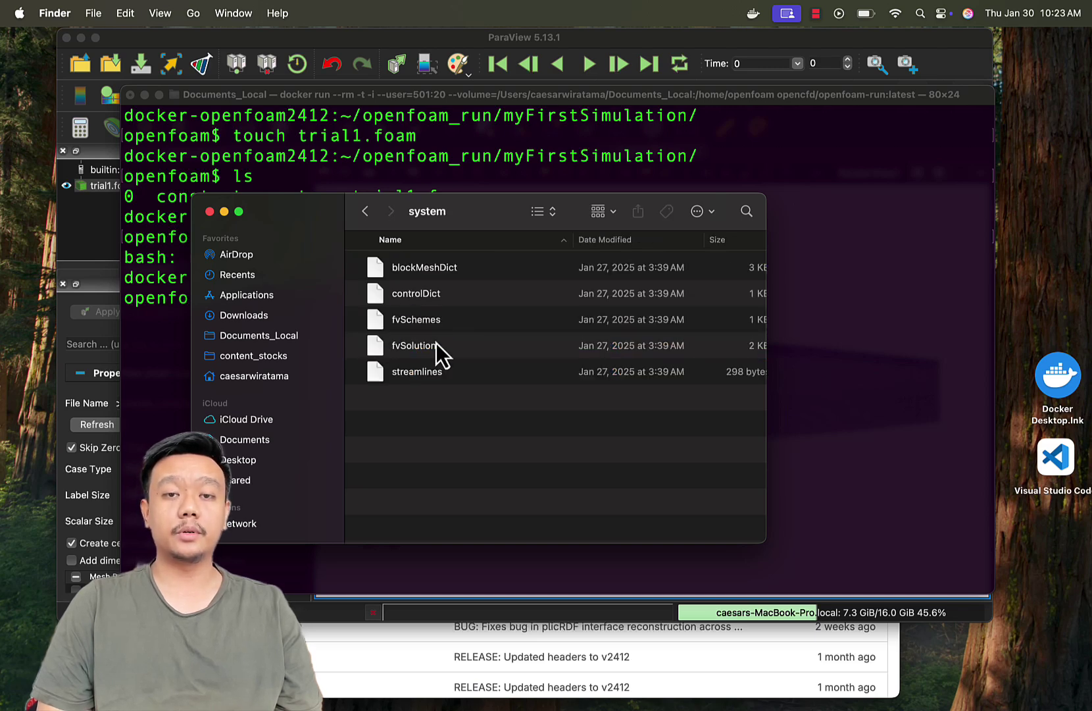
{"action": "left_click", "coordinate": [431, 300]}
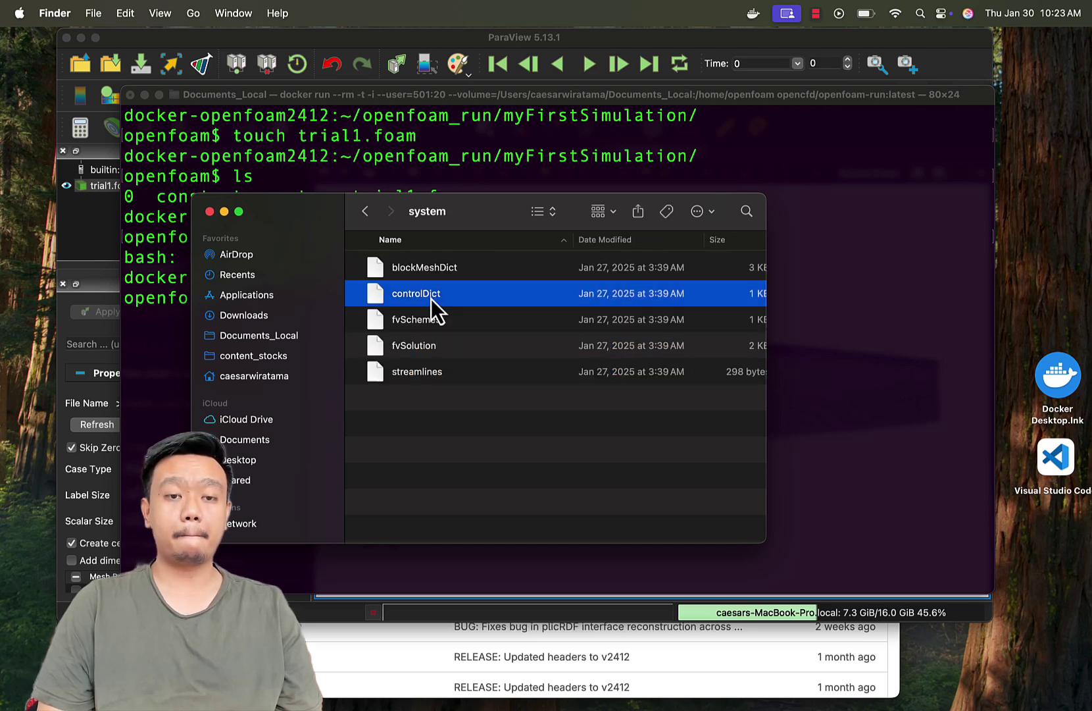
{"action": "right_click", "coordinate": [431, 299]}
{"action": "mouse_move", "coordinate": [485, 323]}
{"action": "left_click", "coordinate": [645, 322]}
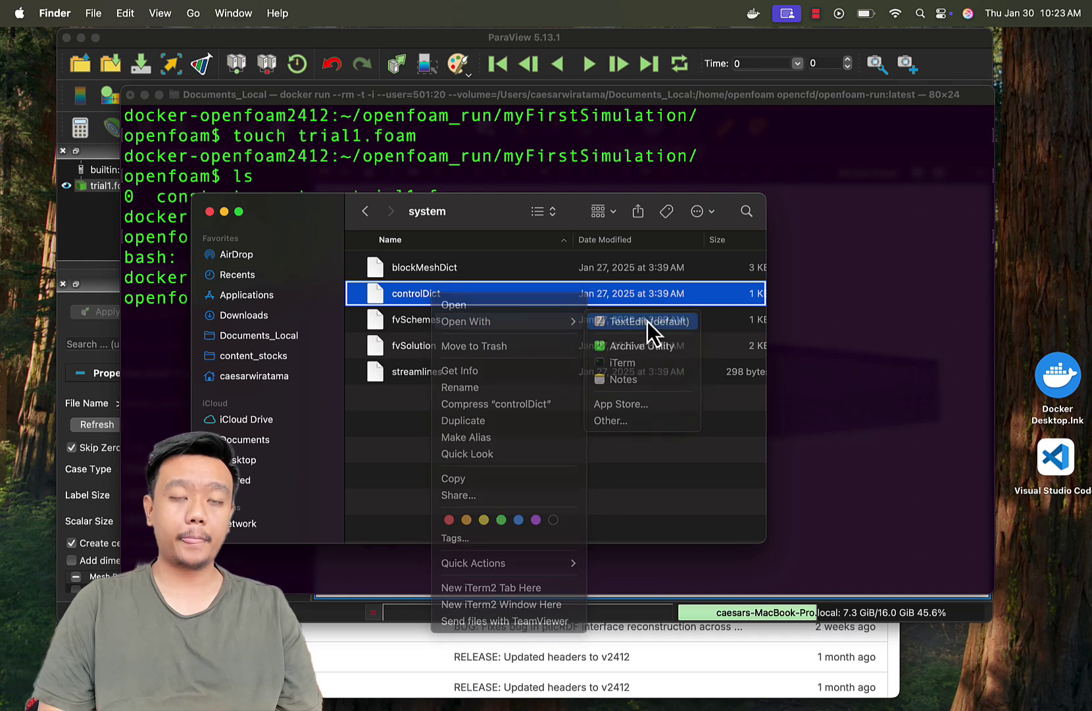
Step: Reposition and enlarge the controlDict window and increase its text size
{"action": "left_click_drag", "start_coordinate": [353, 77], "coordinate": [554, 108]}
{"action": "left_click_drag", "start_coordinate": [783, 408], "coordinate": [860, 529]}
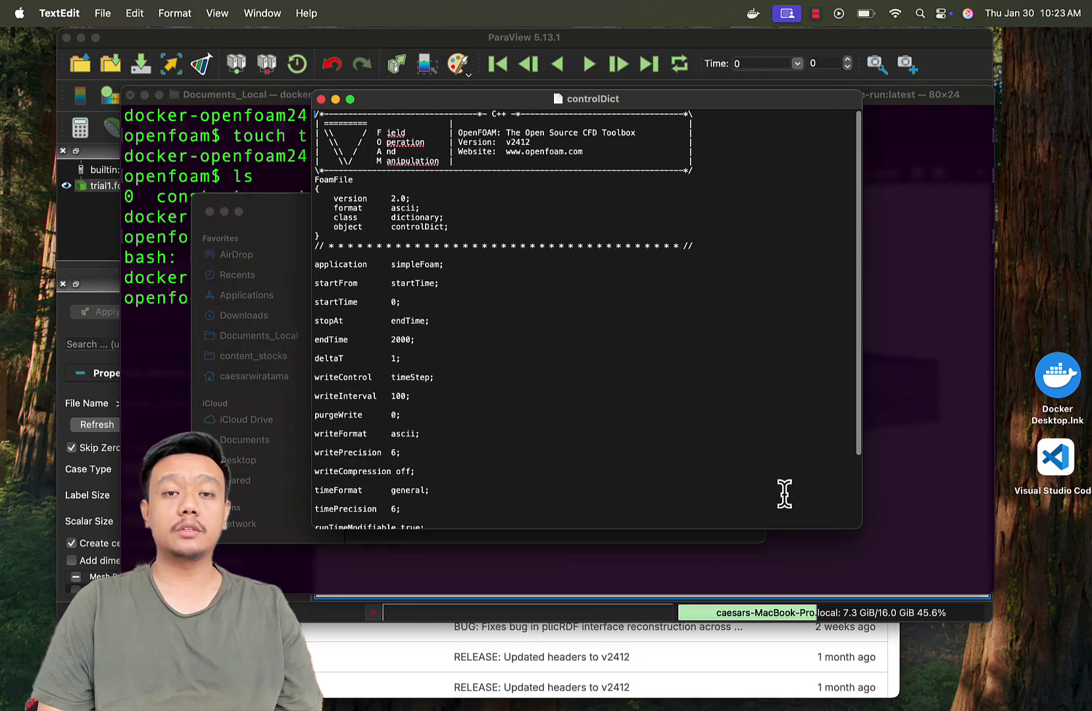
{"action": "key", "text": "super+a"}
{"action": "key", "text": "super+plus"}
{"action": "key", "text": "super+plus"}
{"action": "key", "text": "super+plus"}
{"action": "key", "text": "super+plus"}
{"action": "key", "text": "super+plus"}
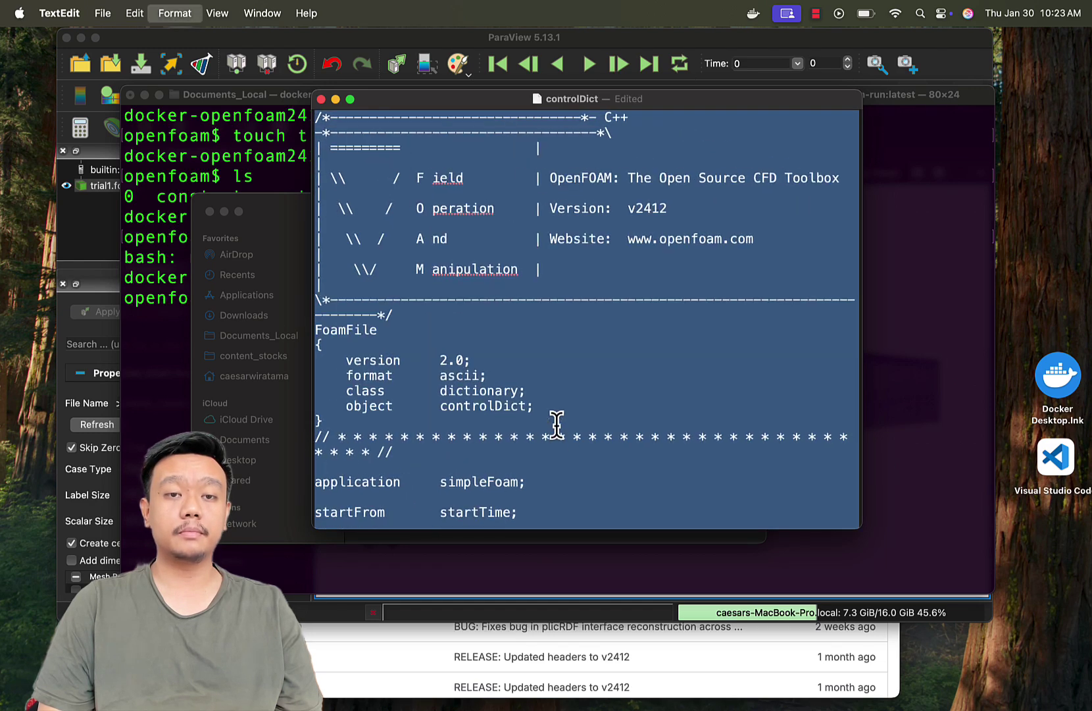
{"action": "scroll", "coordinate": [556, 425], "scroll_direction": "down", "scroll_amount": 5}
{"action": "left_click", "coordinate": [556, 425]}
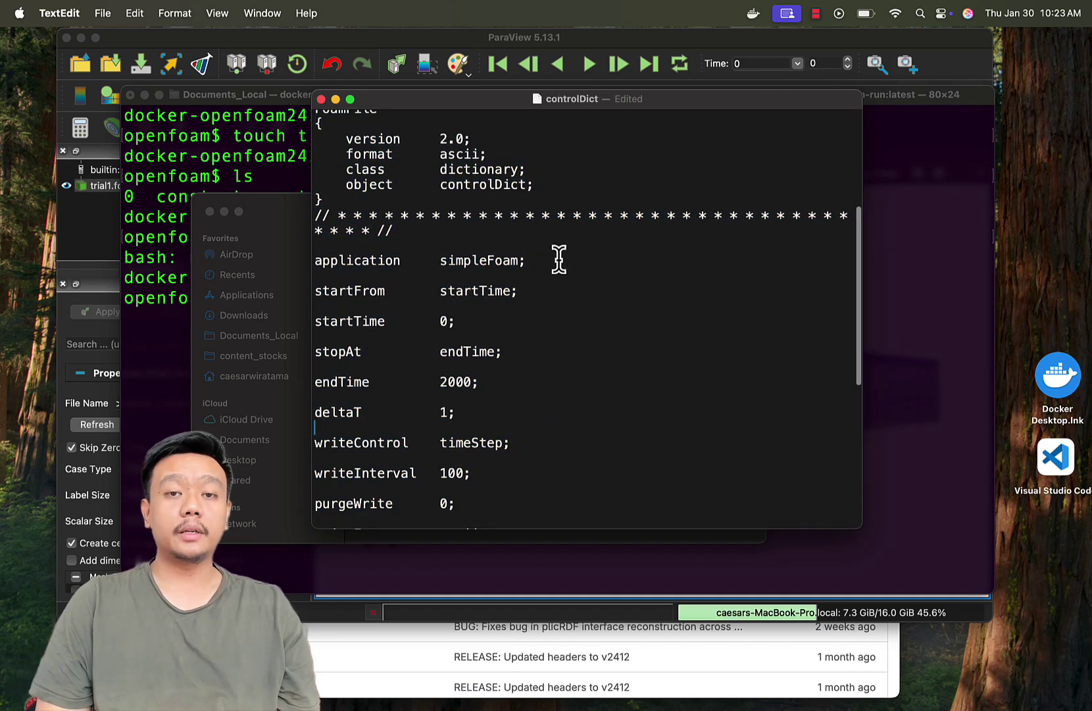
Step: Highlight the endTime value 2000 and the writeInterval value 100
{"action": "left_click", "coordinate": [551, 293]}
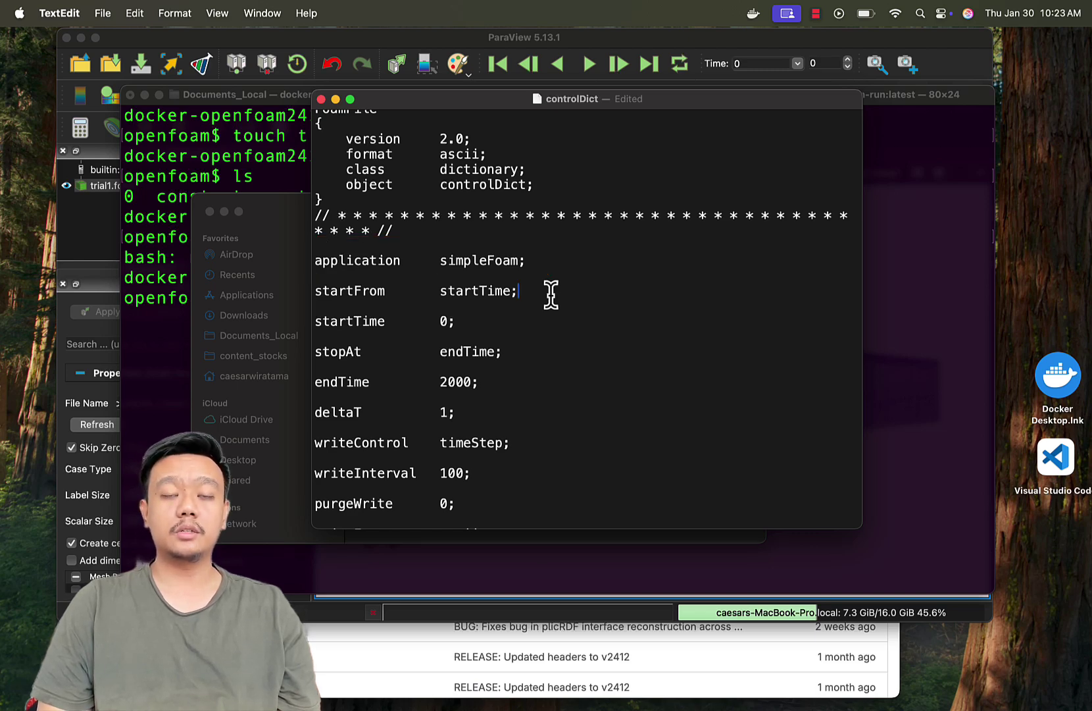
{"action": "scroll", "coordinate": [550, 292], "scroll_direction": "down", "scroll_amount": 4}
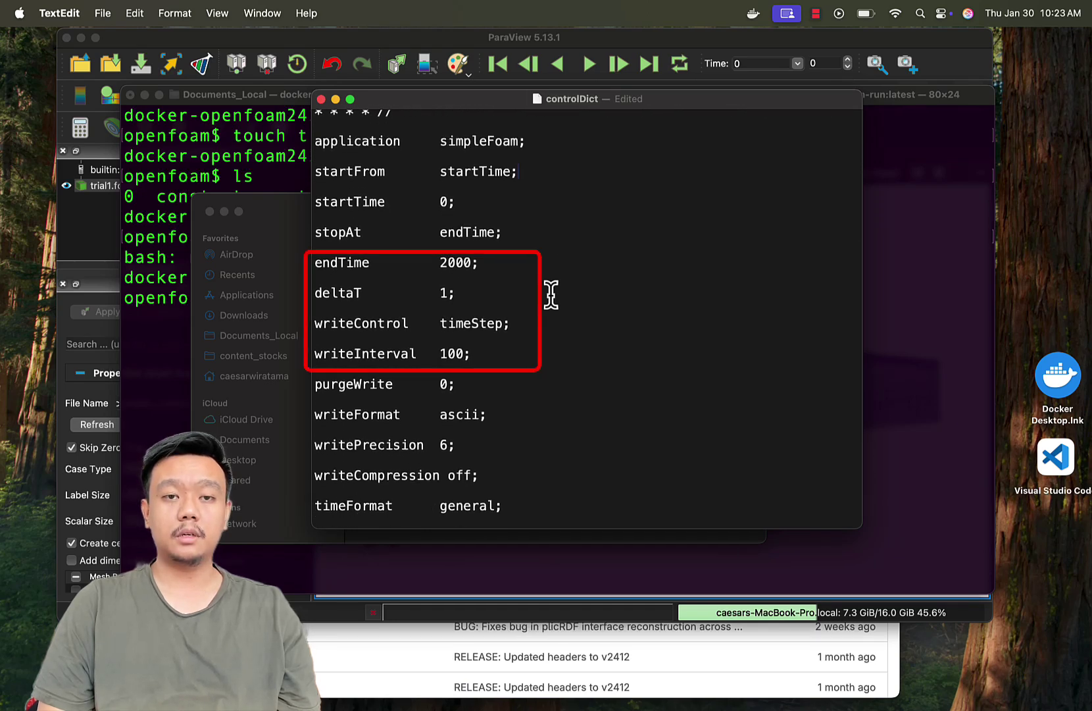
{"action": "left_click_drag", "start_coordinate": [483, 262], "coordinate": [444, 262]}
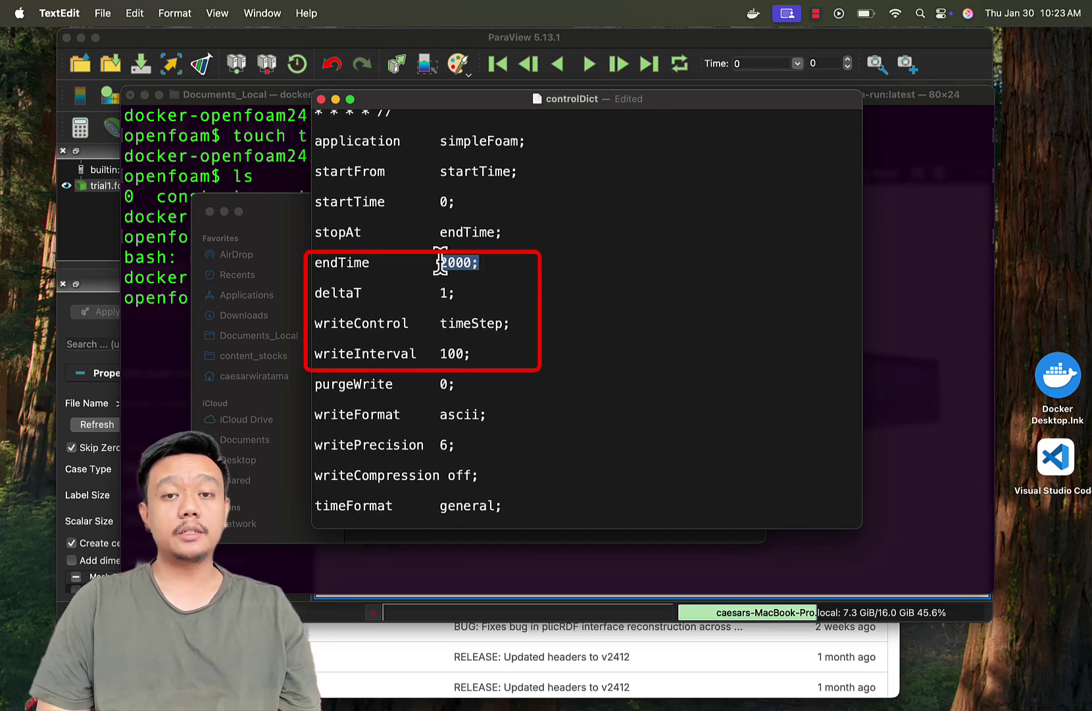
{"action": "left_click_drag", "start_coordinate": [479, 353], "coordinate": [444, 354]}
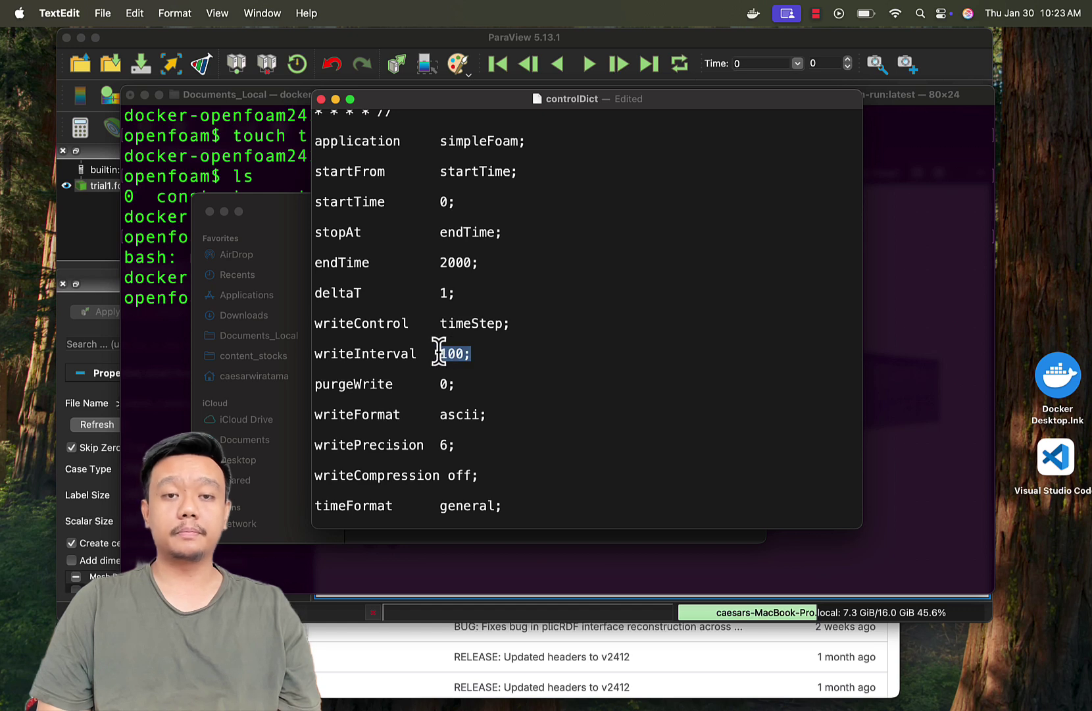
{"action": "left_click", "coordinate": [503, 389]}
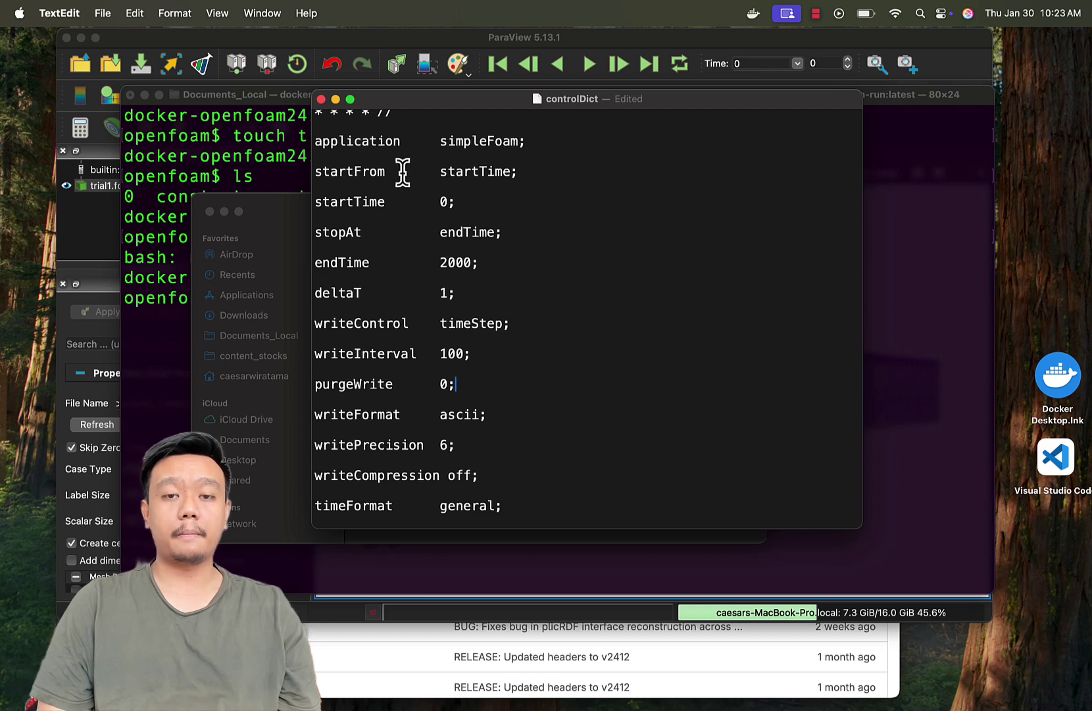
Step: Close controlDict and run simpleFoam on the case in the Terminal
{"action": "left_click", "coordinate": [321, 99]}
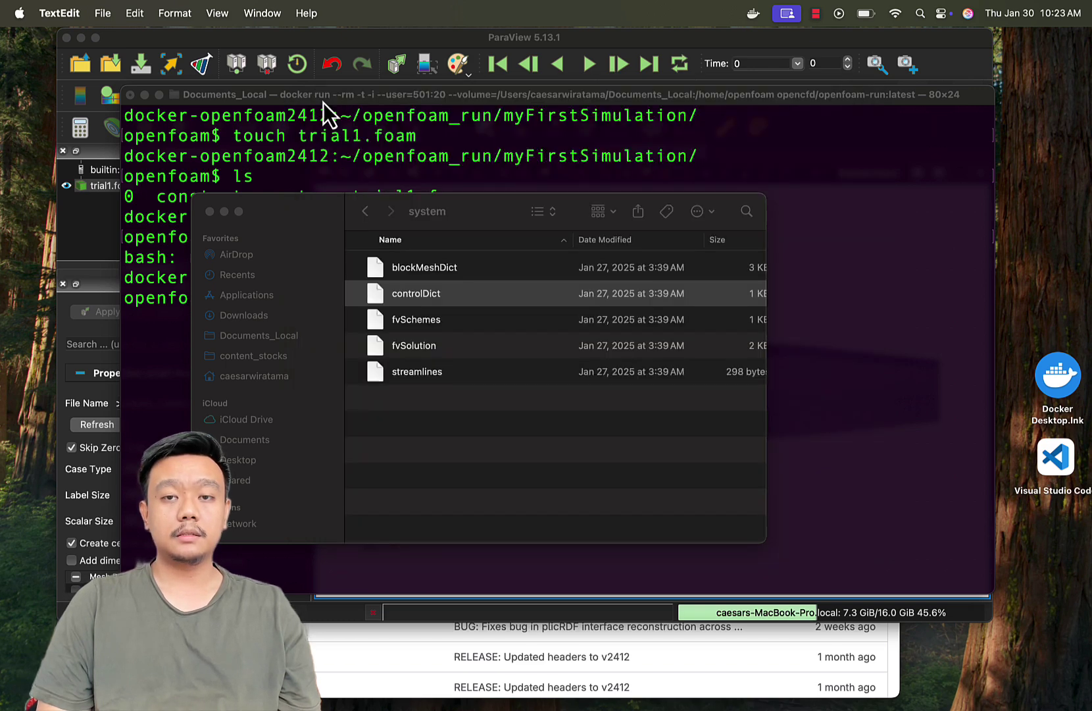
{"action": "left_click", "coordinate": [264, 157]}
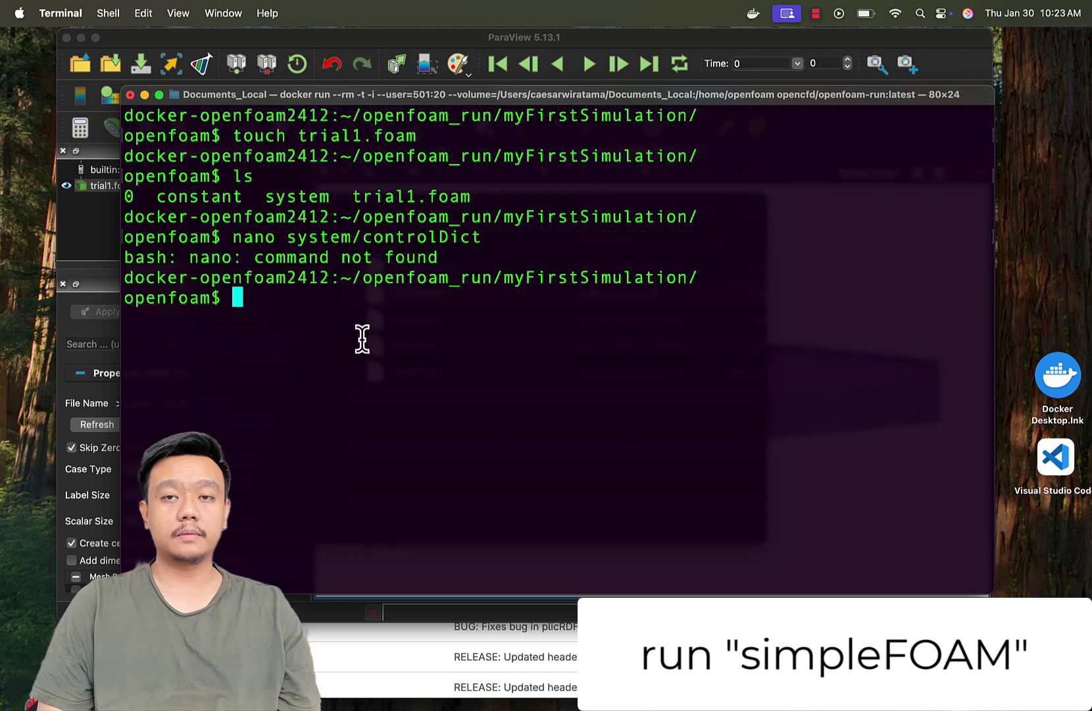
{"action": "type", "text": "si"}
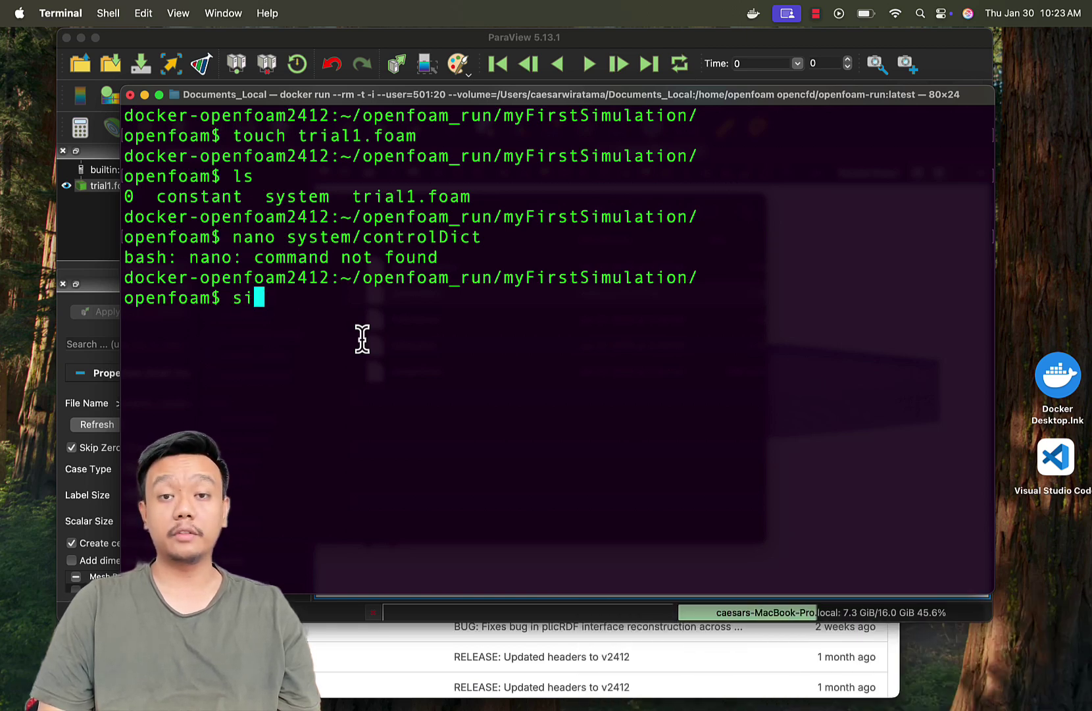
{"action": "type", "text": "mpleFoam"}
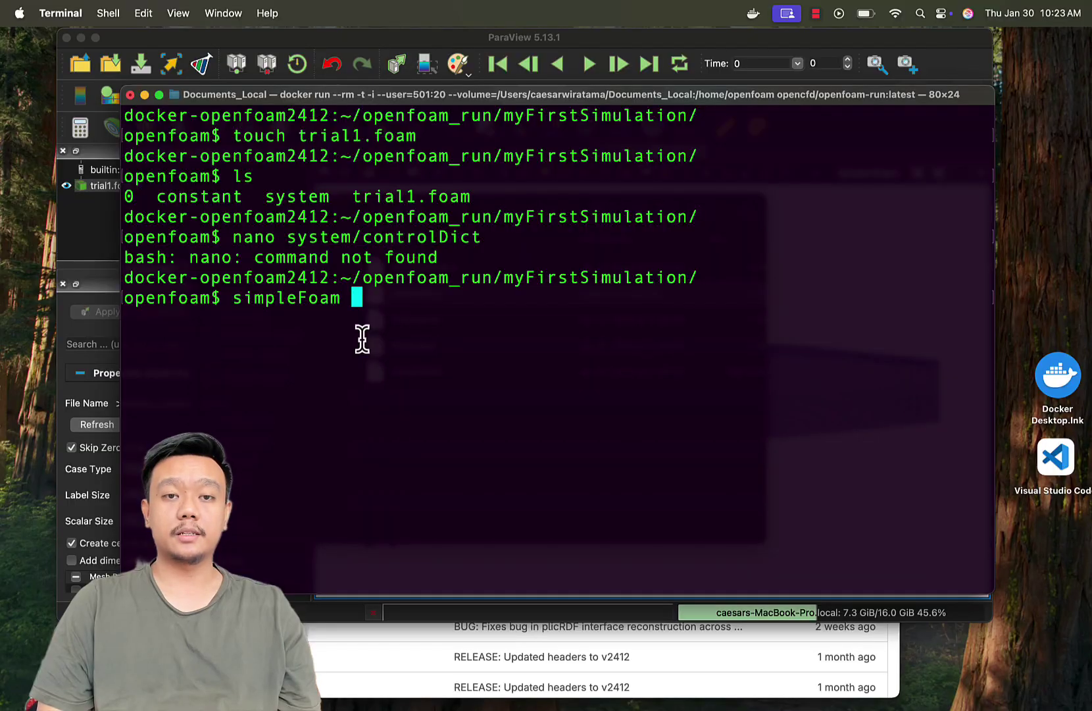
{"action": "key", "text": "Return"}
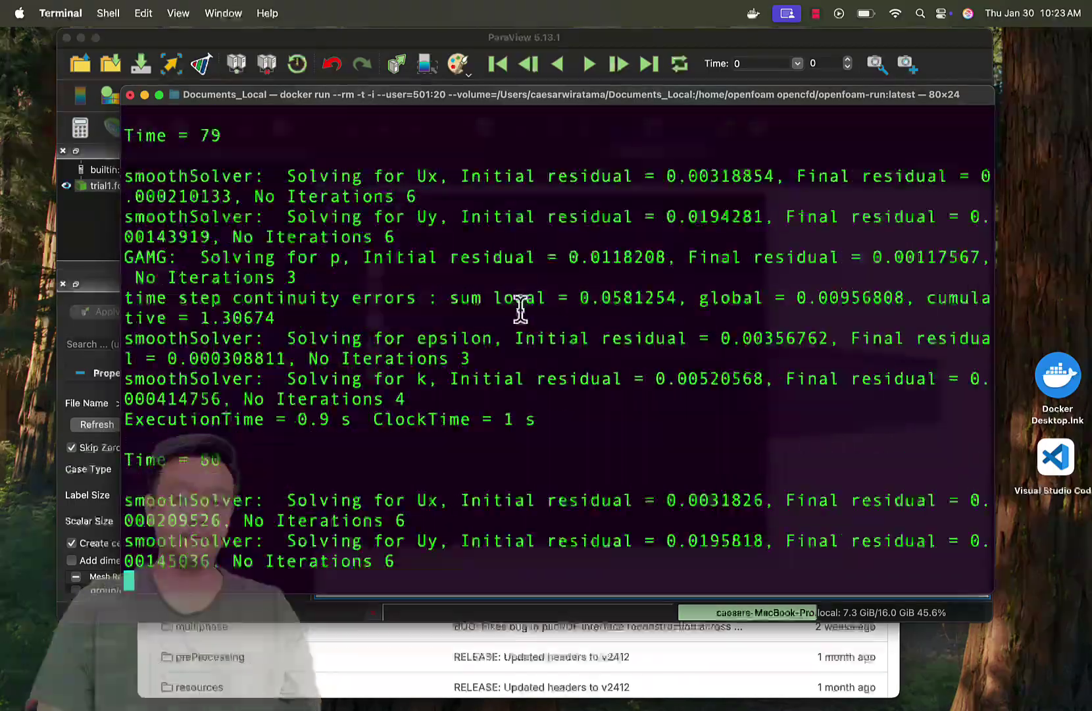
Step: Widen the terminal and list the case folder with ls
{"action": "left_click_drag", "start_coordinate": [117, 274], "coordinate": [61, 265]}
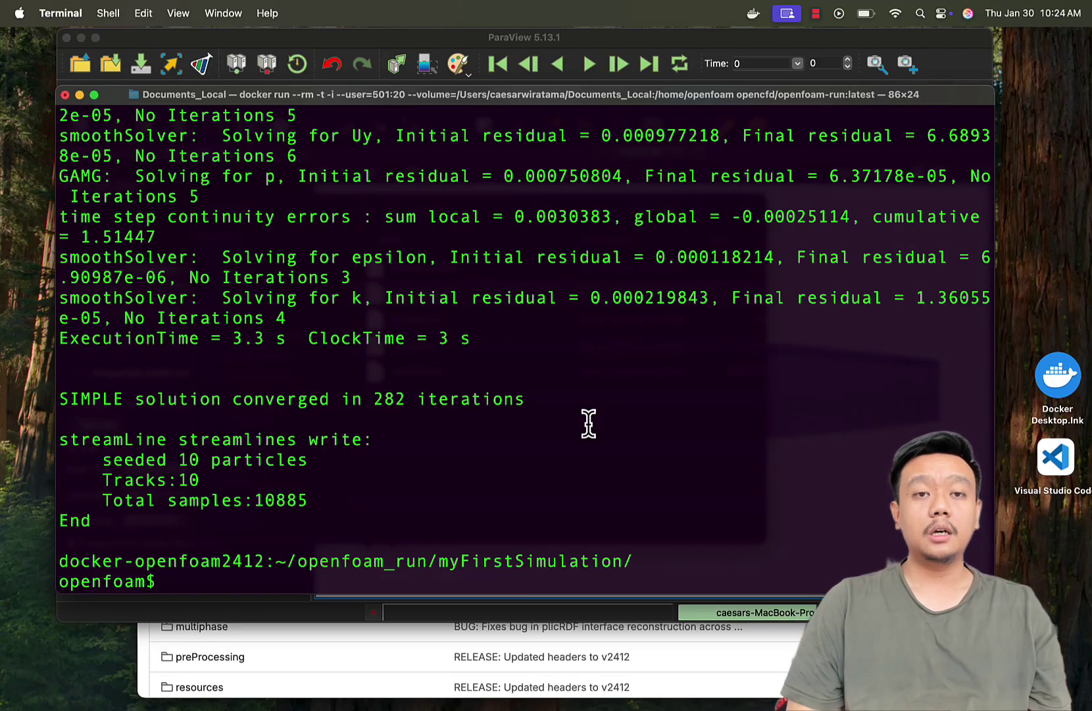
{"action": "type", "text": "ls"}
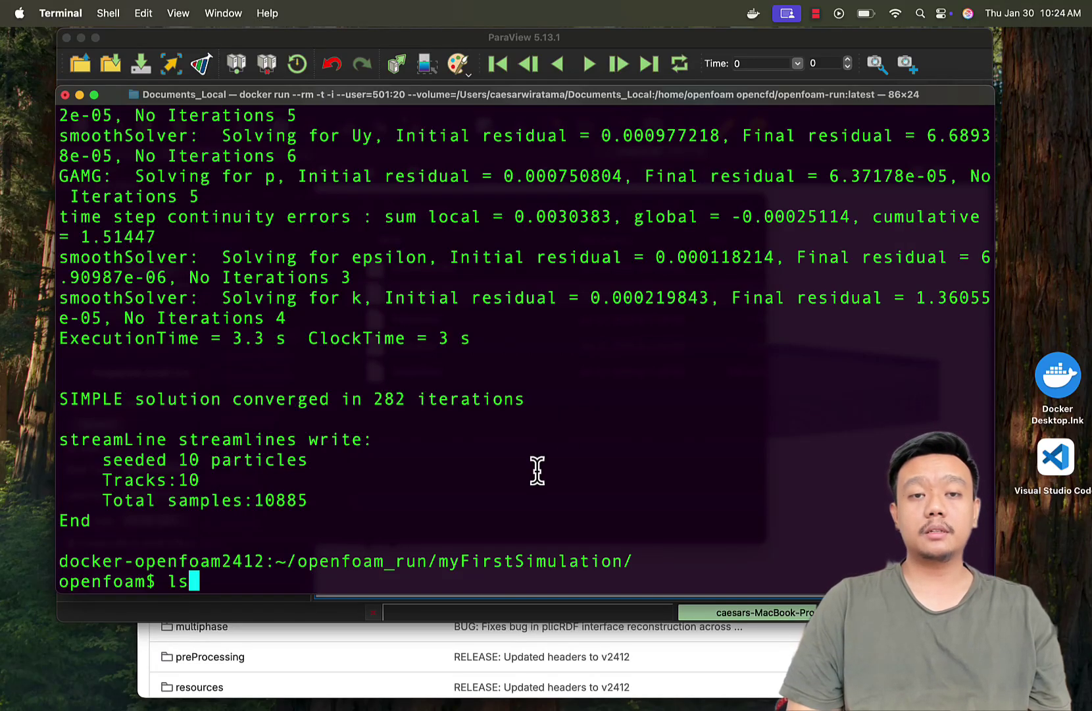
{"action": "key", "text": "Return"}
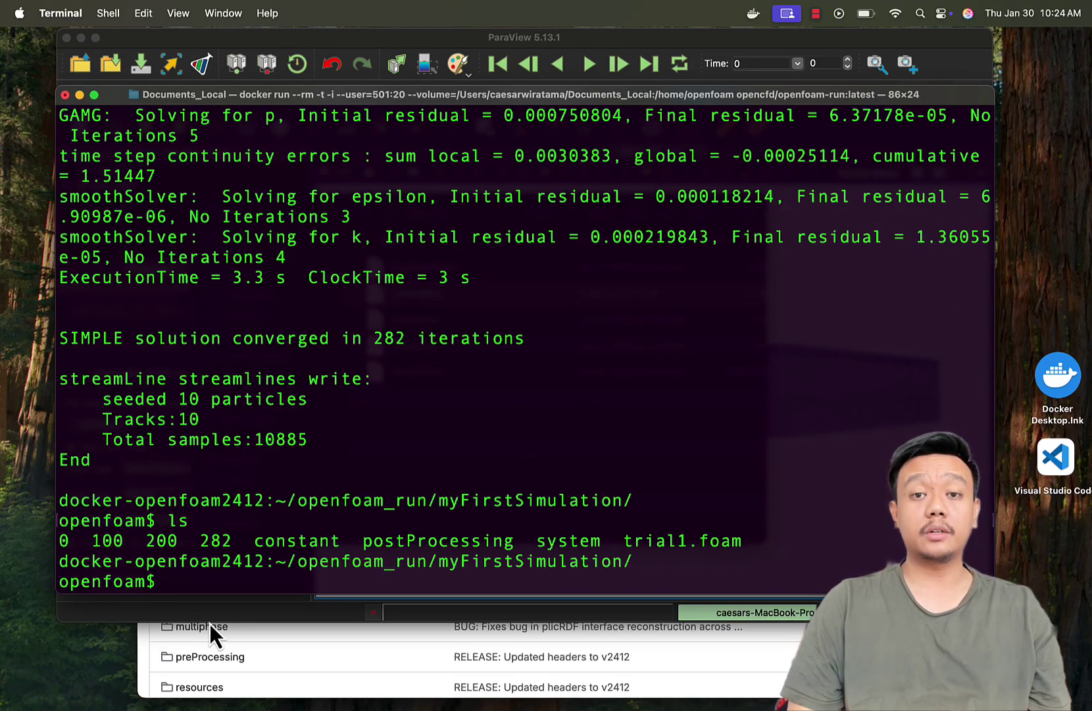
Step: In Finder, view myFirstSimulation and select the new time folders 100, 200 and 282
{"action": "mouse_move", "coordinate": [319, 698]}
{"action": "left_click", "coordinate": [107, 676]}
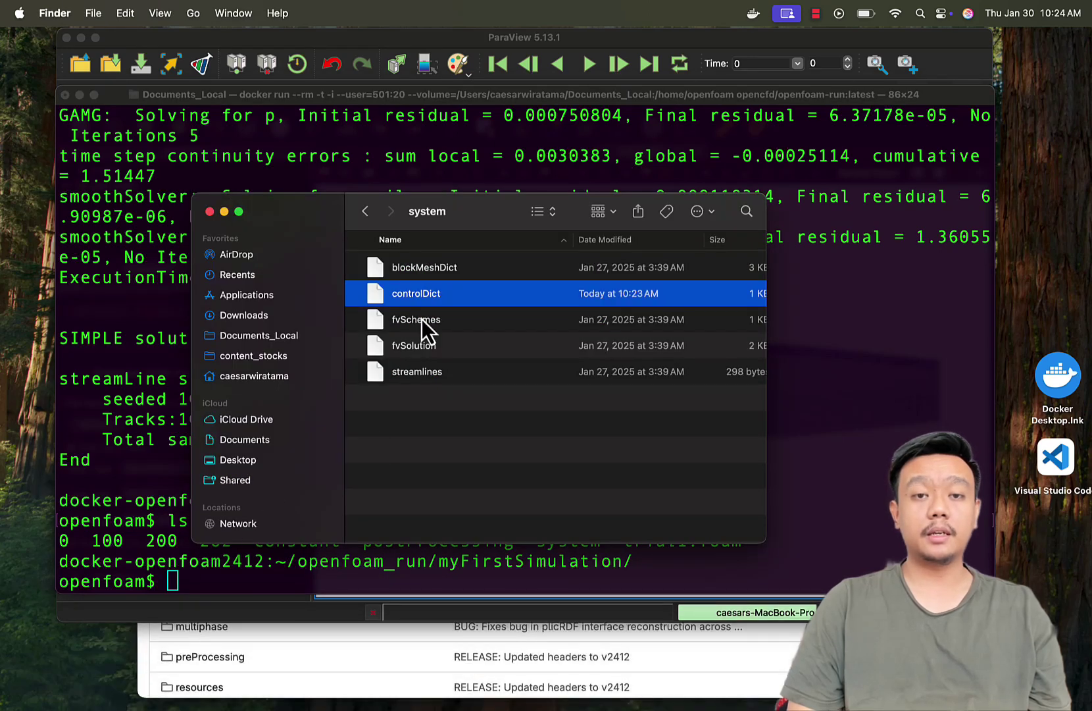
{"action": "left_click", "coordinate": [373, 214]}
{"action": "left_click", "coordinate": [416, 293]}
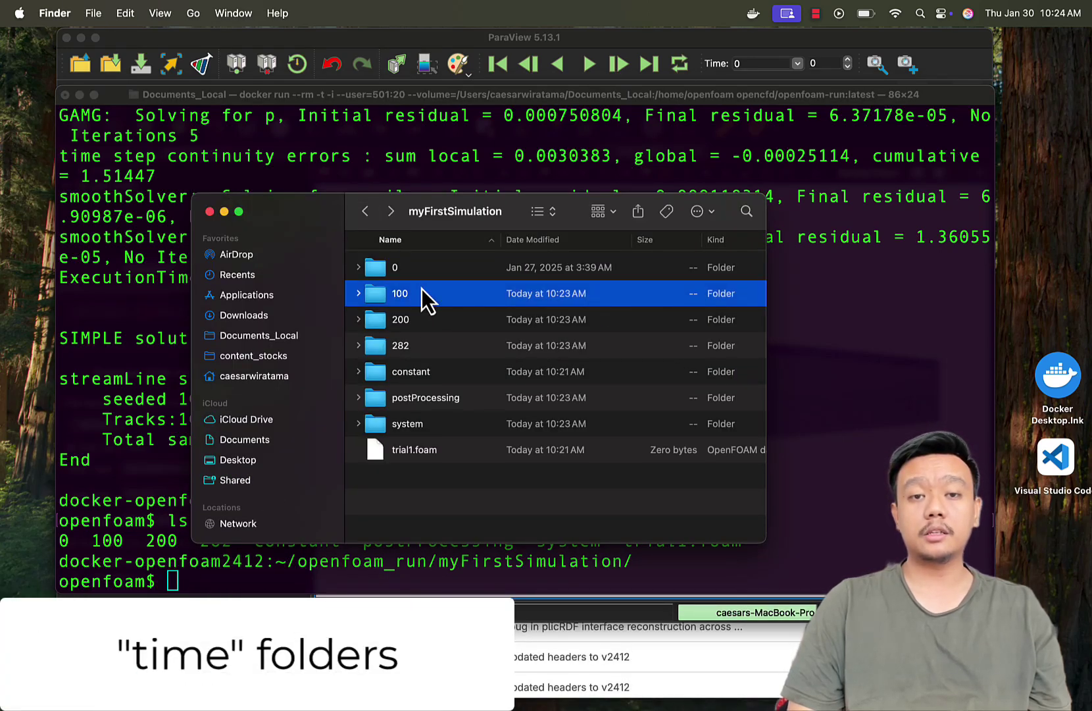
{"action": "key", "text": "shift+Down"}
{"action": "left_click", "coordinate": [427, 340], "text": "shift"}
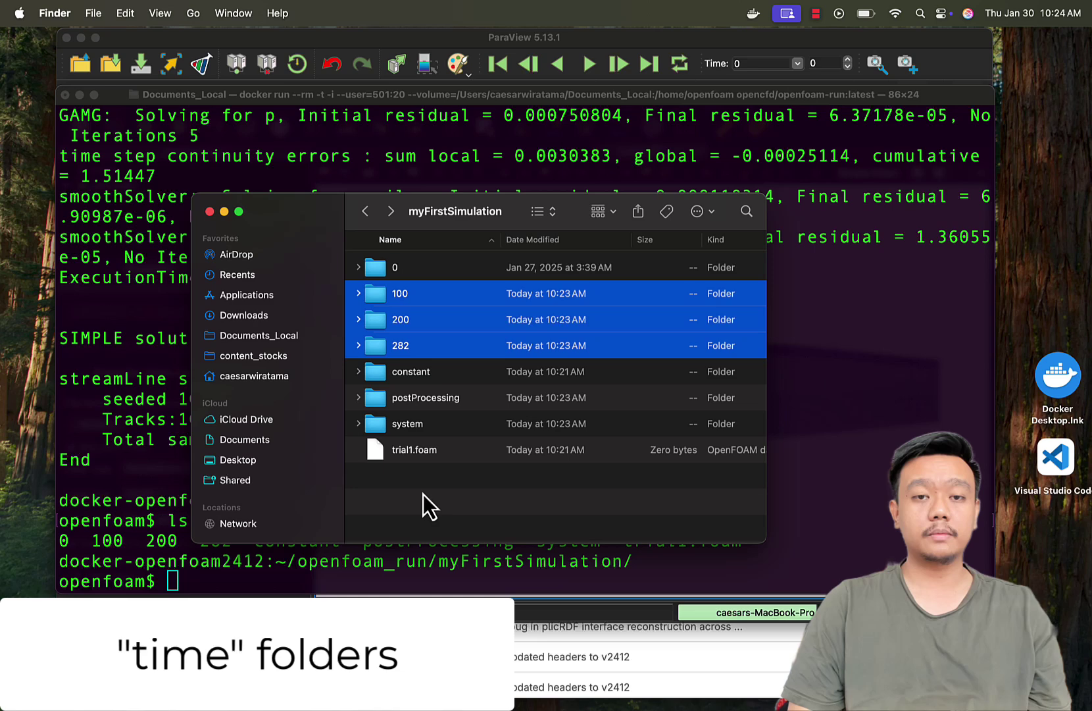
{"action": "left_click", "coordinate": [427, 512]}
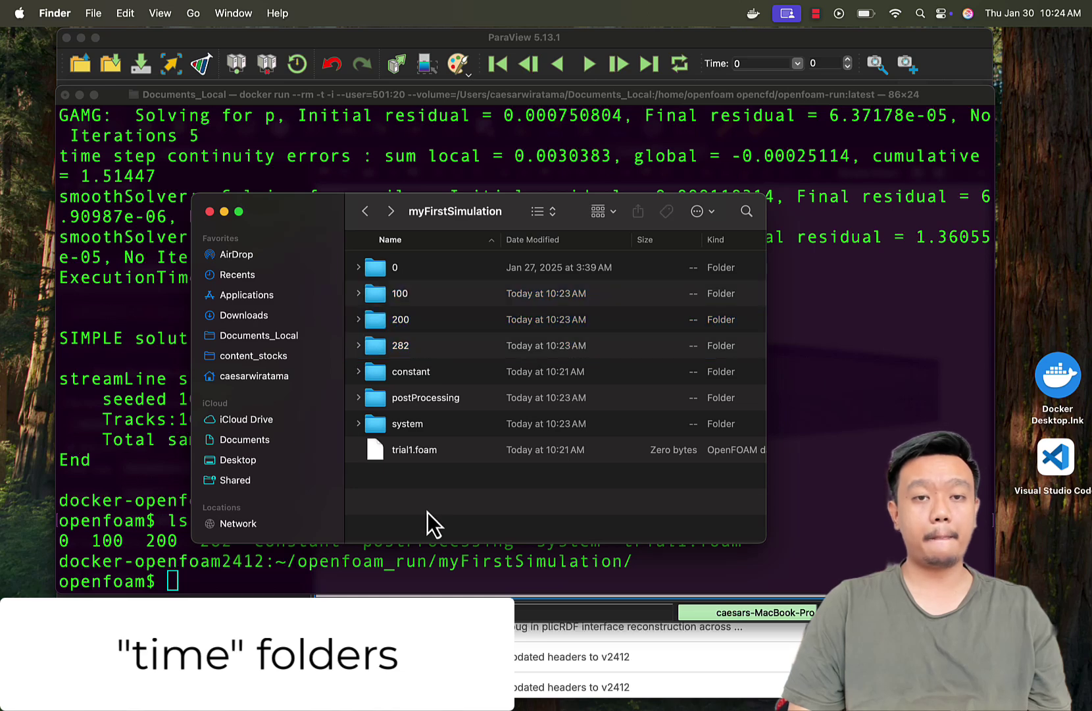
Step: Run touch trial1.foam in the Terminal
{"action": "left_click", "coordinate": [139, 463]}
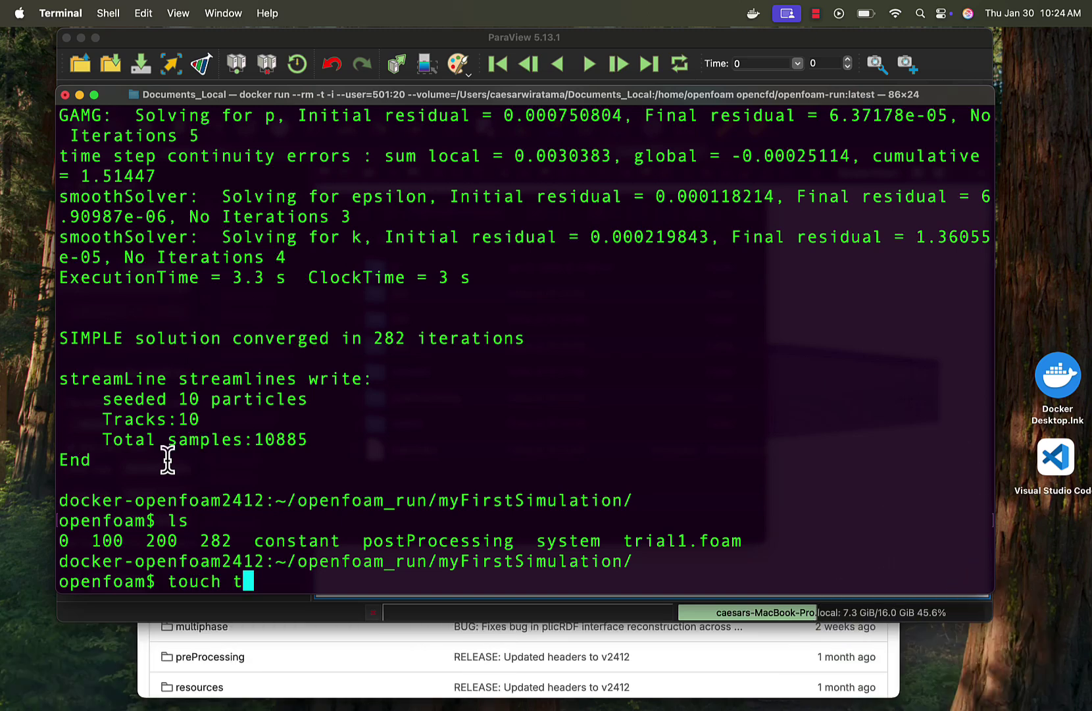
{"action": "key", "text": "Tab"}
{"action": "key", "text": "Return"}
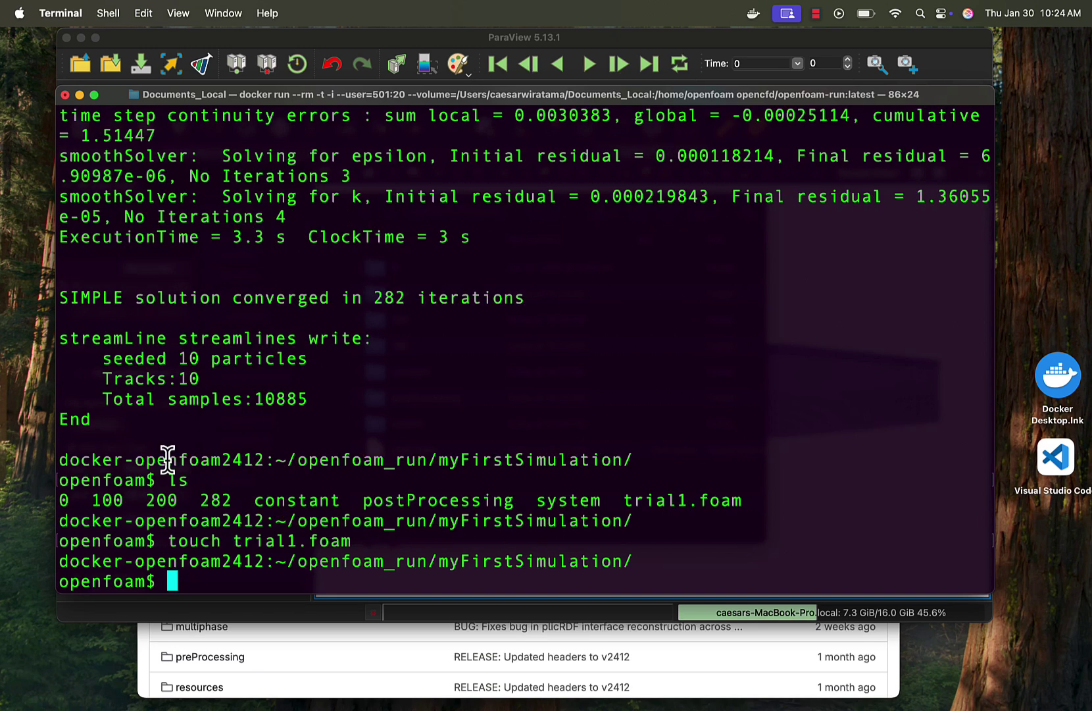
Step: Reload the trial1.foam files in ParaView to pick up the solver results
{"action": "mouse_move", "coordinate": [214, 691]}
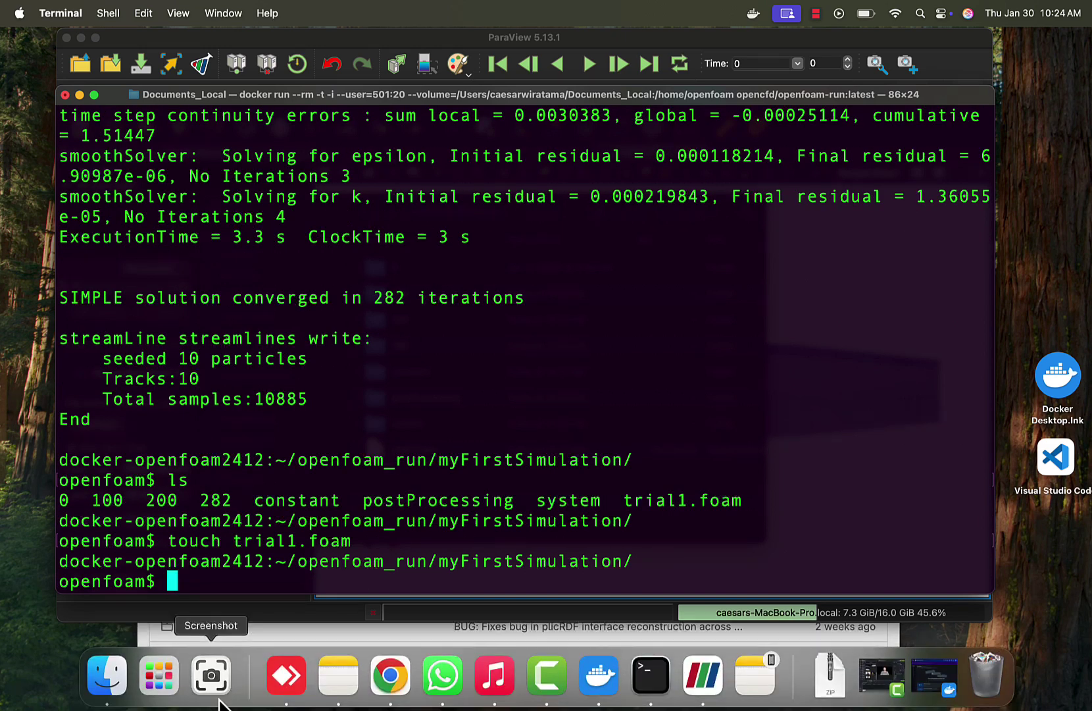
{"action": "left_click", "coordinate": [694, 673]}
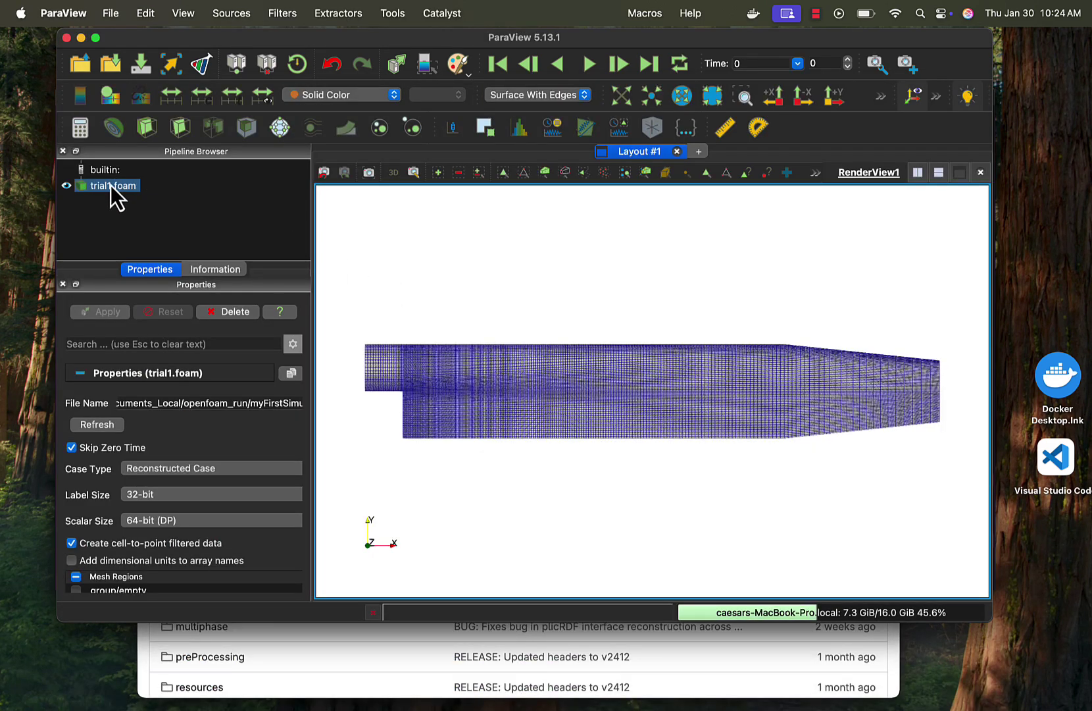
{"action": "right_click", "coordinate": [110, 187]}
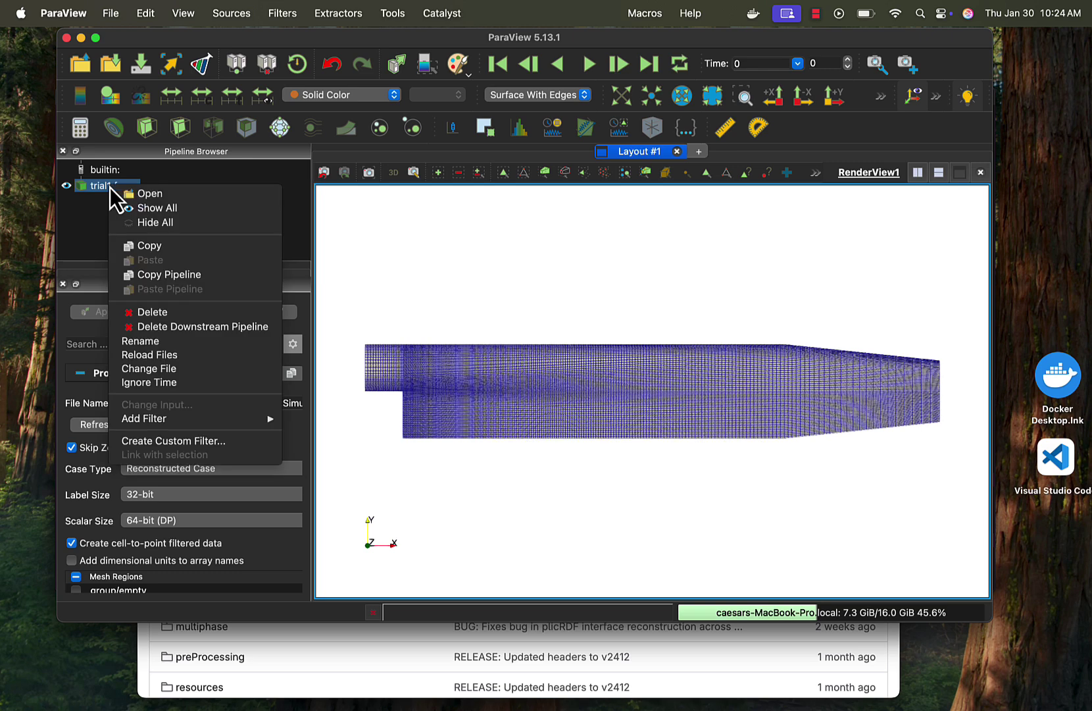
{"action": "left_click", "coordinate": [173, 359]}
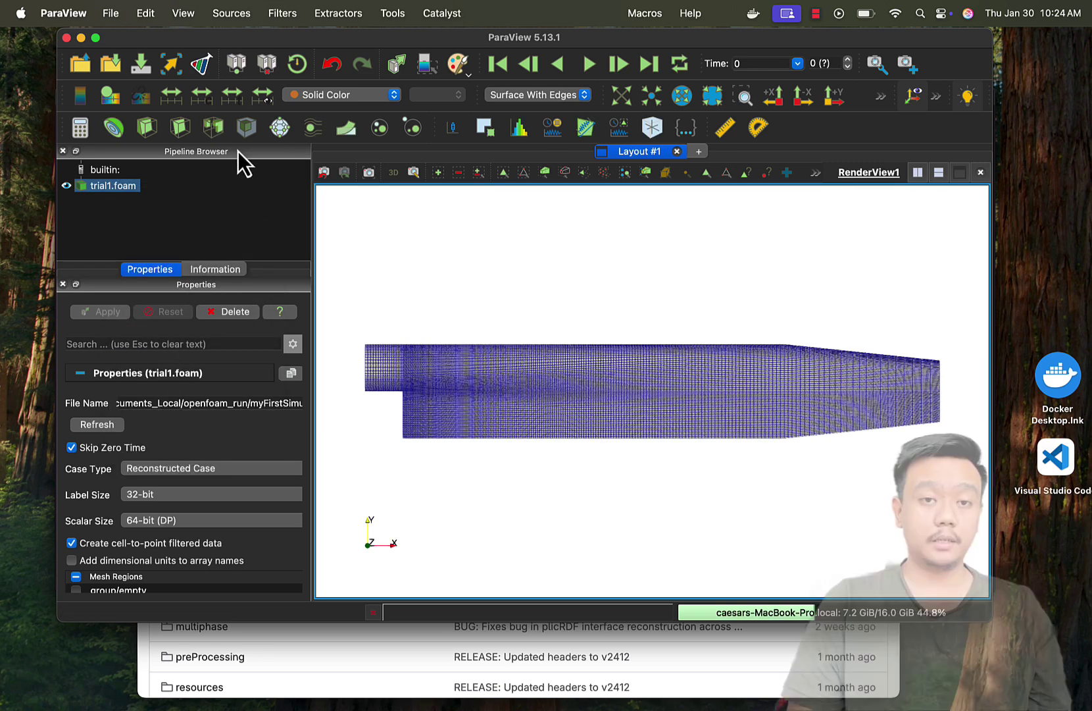
Step: Colour the mesh by U and switch the representation to plain Surface
{"action": "left_click", "coordinate": [352, 93]}
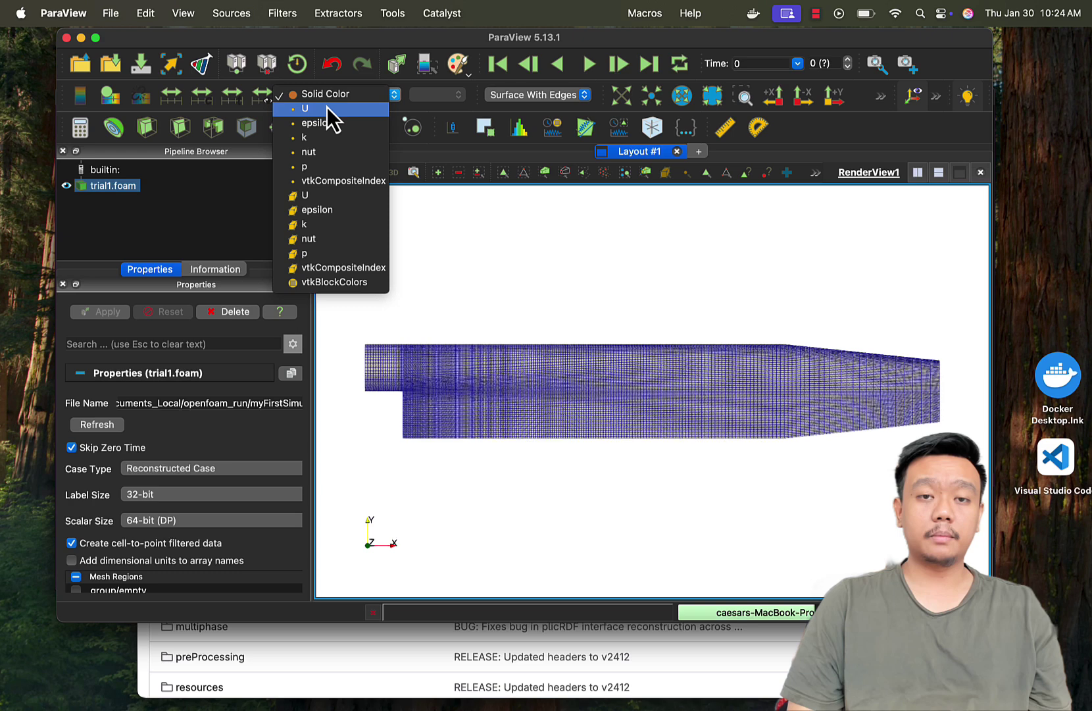
{"action": "left_click", "coordinate": [327, 107]}
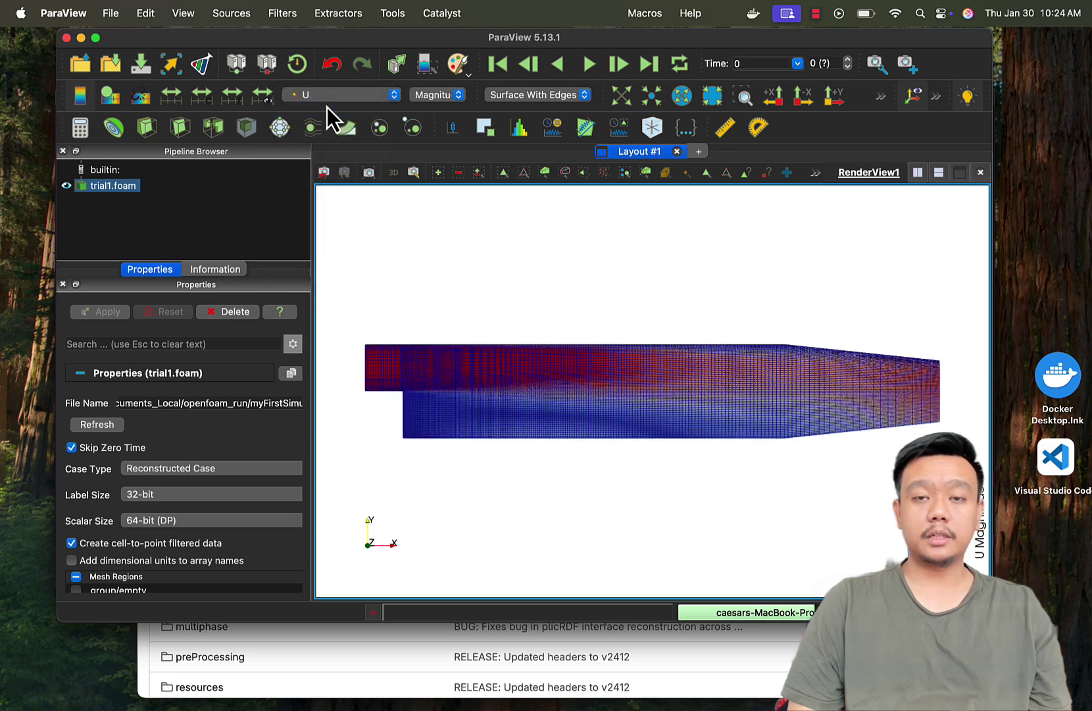
{"action": "left_click", "coordinate": [525, 97]}
{"action": "left_click", "coordinate": [524, 102]}
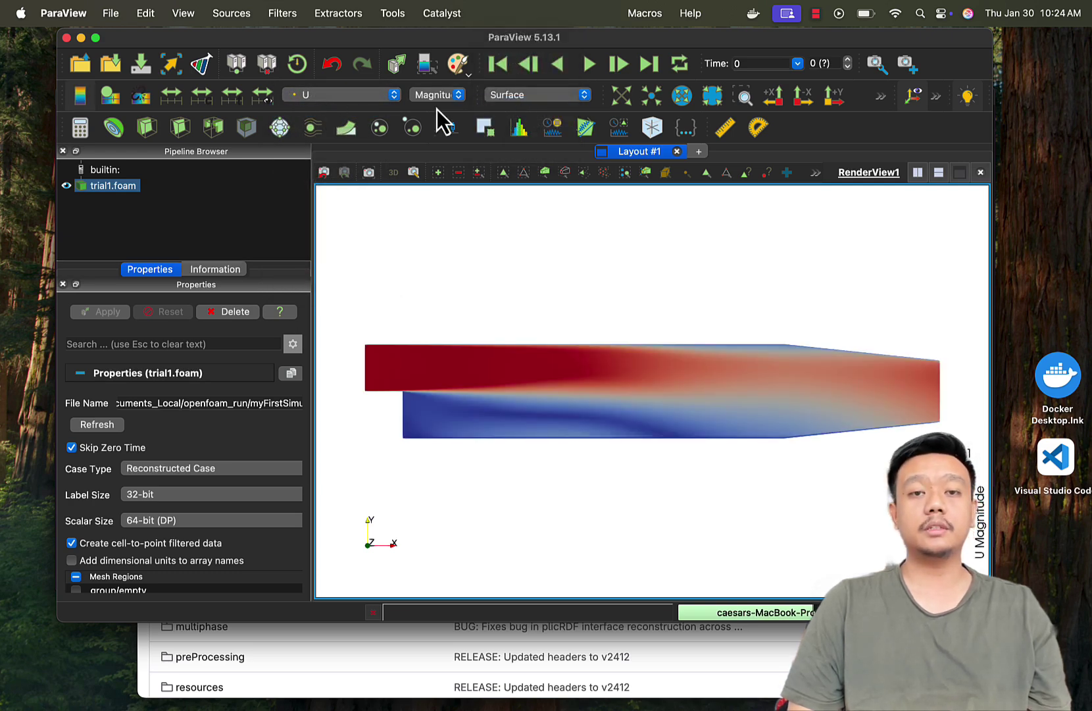
Step: Colour by epsilon, k, nut and p in turn, then return to U
{"action": "left_click", "coordinate": [353, 100]}
{"action": "left_click", "coordinate": [345, 110]}
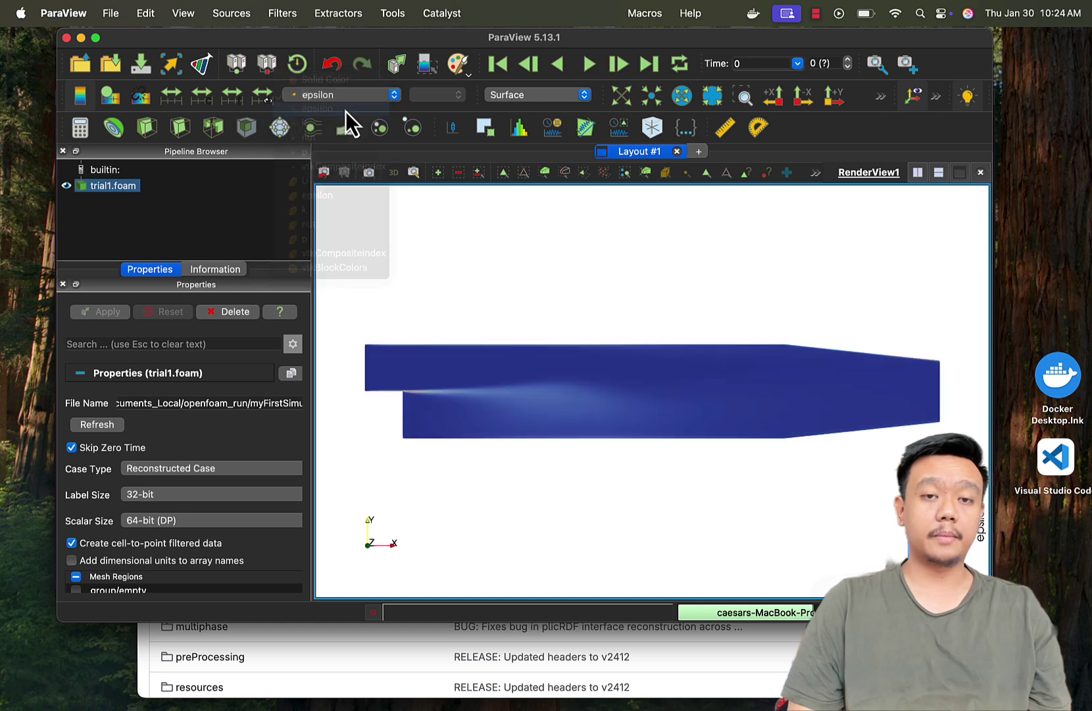
{"action": "left_click", "coordinate": [341, 98]}
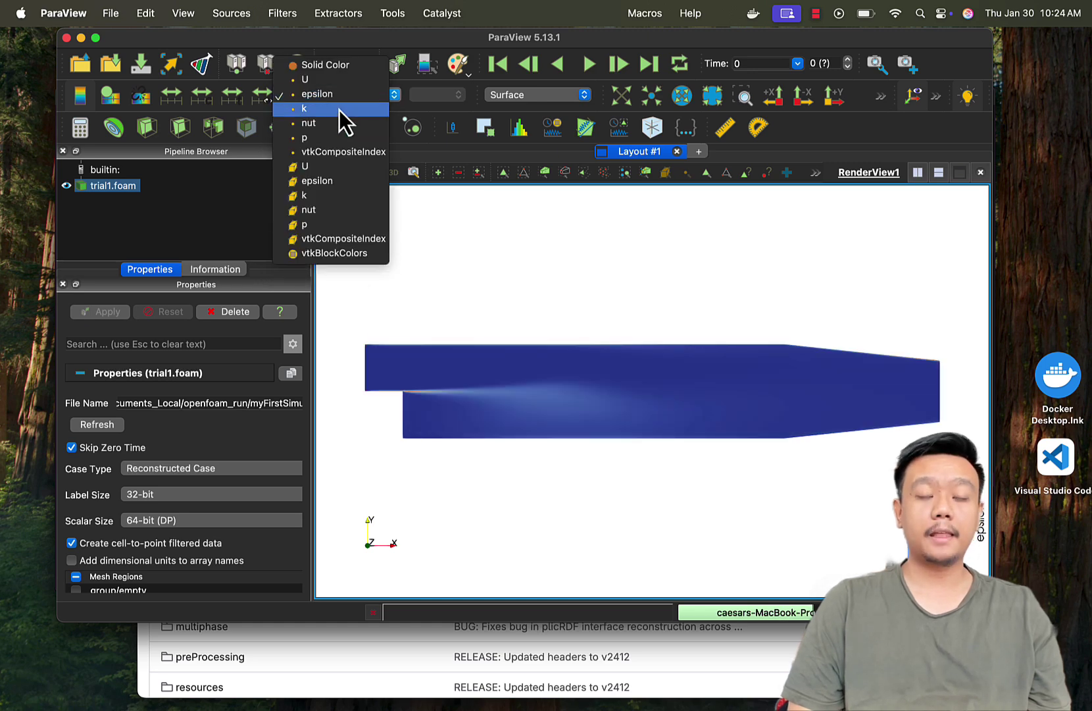
{"action": "left_click", "coordinate": [339, 110]}
{"action": "left_click", "coordinate": [354, 97]}
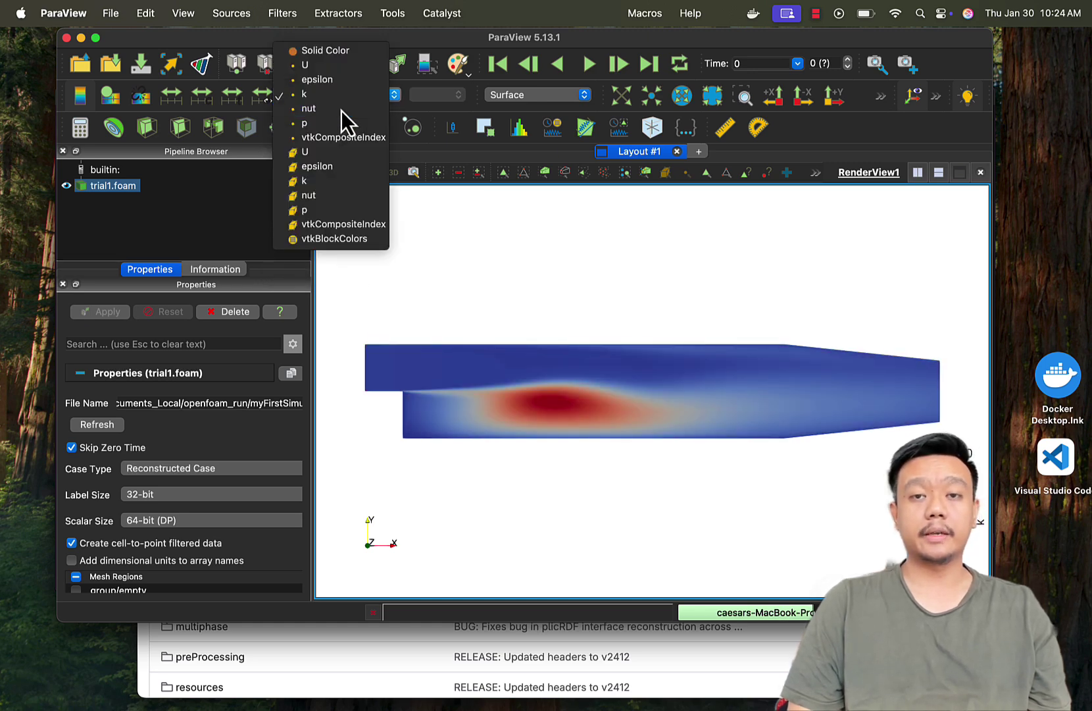
{"action": "left_click", "coordinate": [342, 109]}
{"action": "left_click", "coordinate": [340, 99]}
{"action": "left_click", "coordinate": [339, 110]}
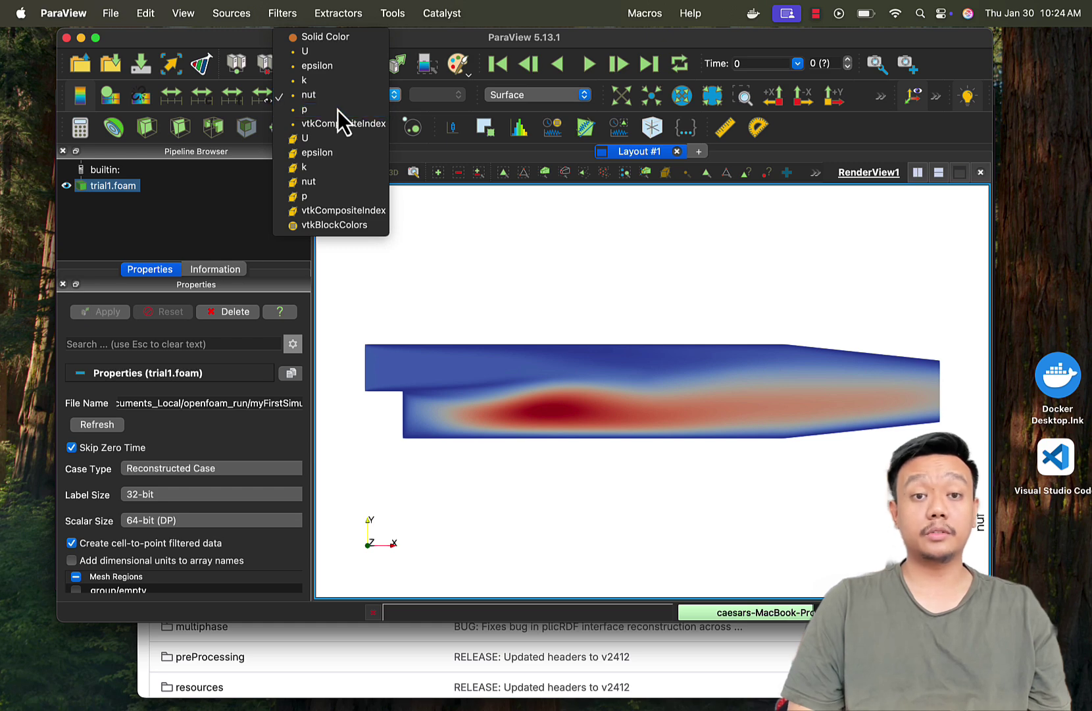
{"action": "left_click", "coordinate": [352, 100]}
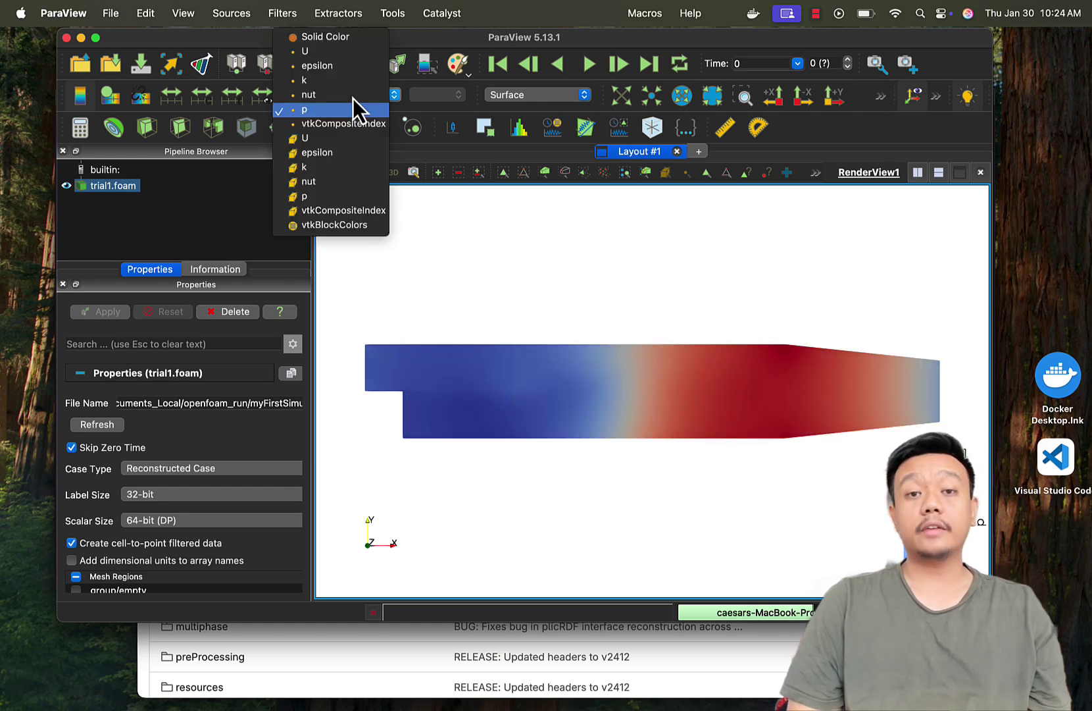
{"action": "left_click", "coordinate": [322, 50]}
Step: Step the displayed time to 100, then to 120.222
{"action": "left_click", "coordinate": [797, 64]}
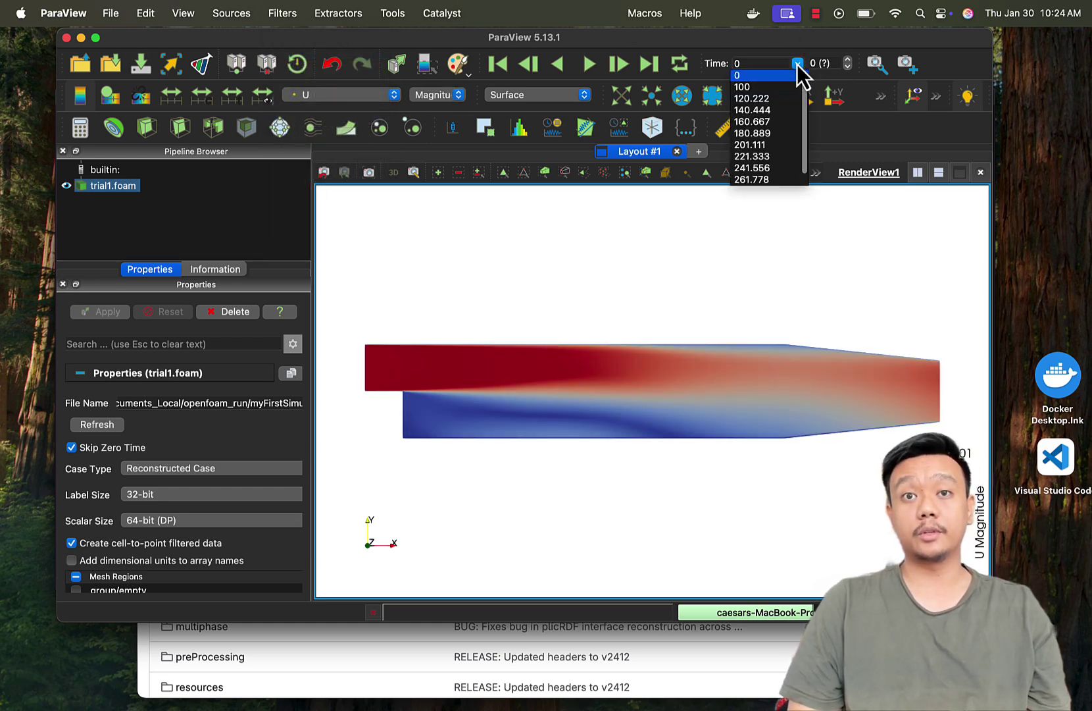
{"action": "left_click", "coordinate": [776, 83]}
{"action": "left_click", "coordinate": [797, 64]}
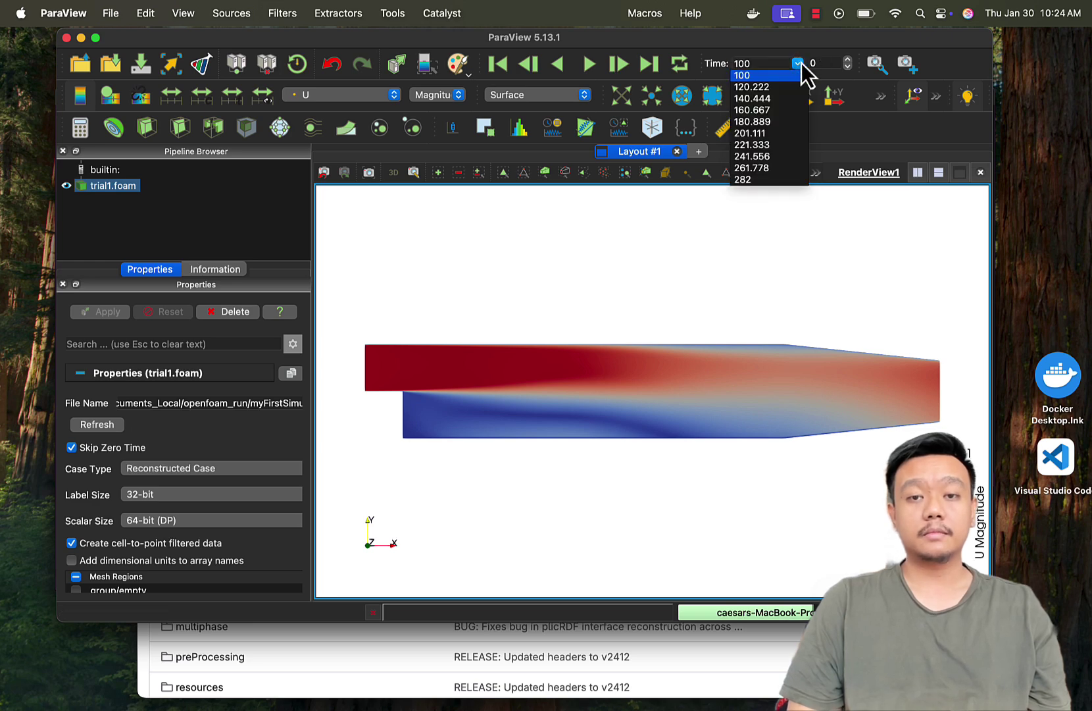
{"action": "left_click", "coordinate": [779, 90]}
{"action": "left_click", "coordinate": [798, 64]}
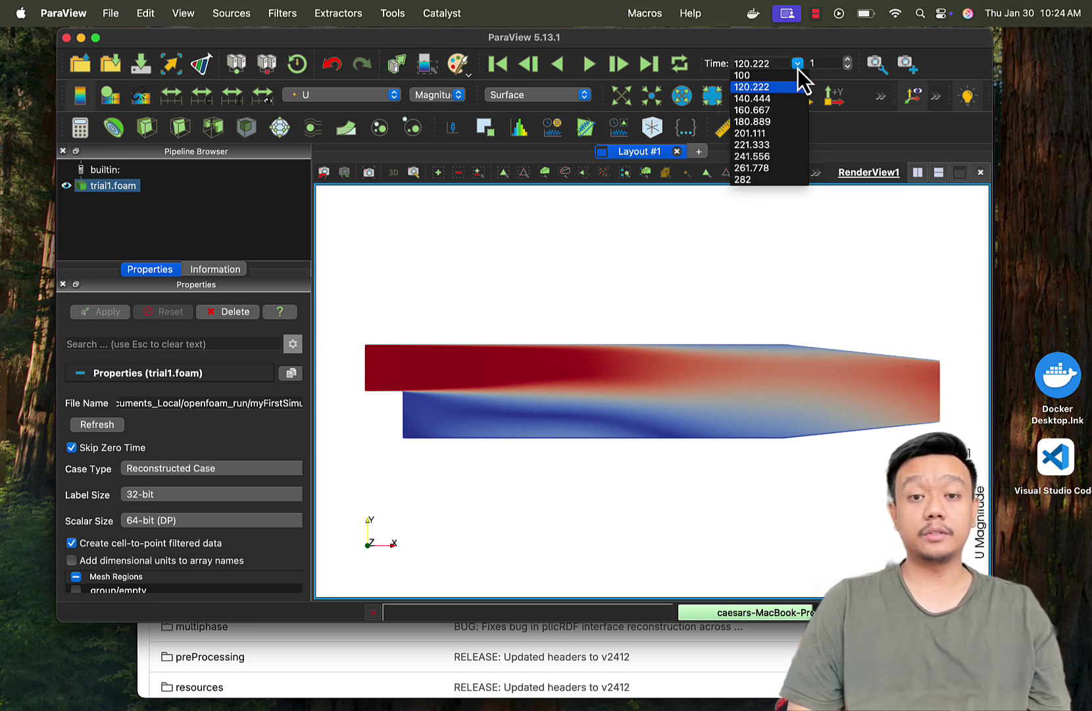